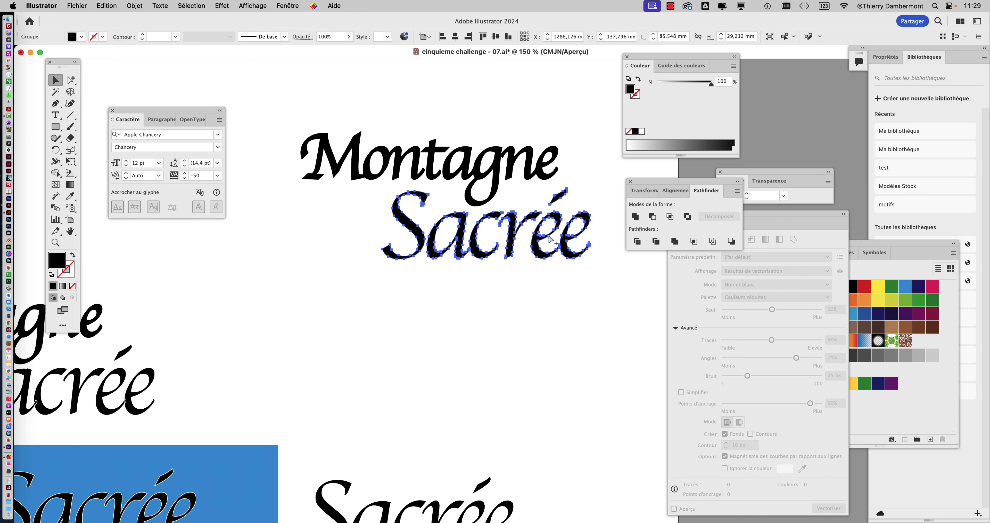
- Inspect the Montagne and Sacrée lettering in outline view, and return to preview
{"action": "key", "text": "super+y"}
{"action": "left_click", "coordinate": [548, 291]}
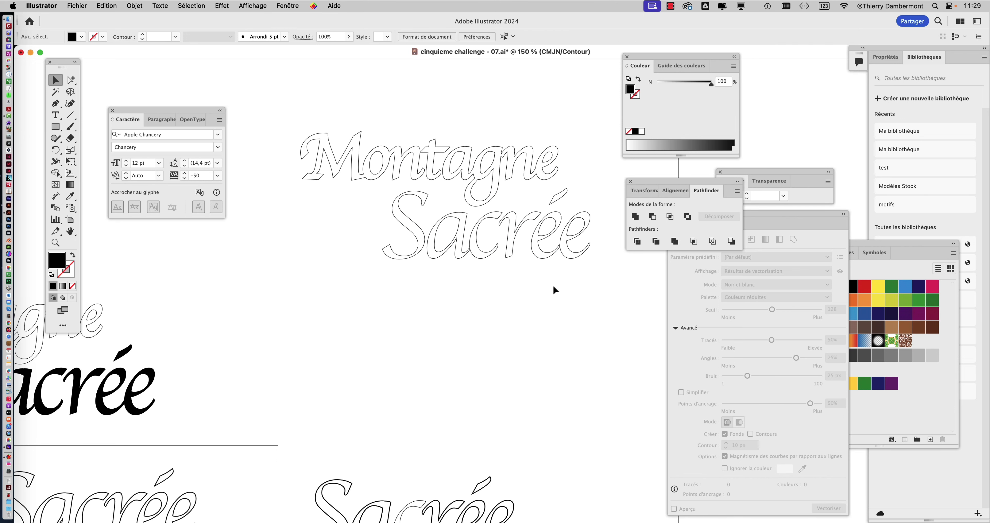
{"action": "key", "text": "super+y"}
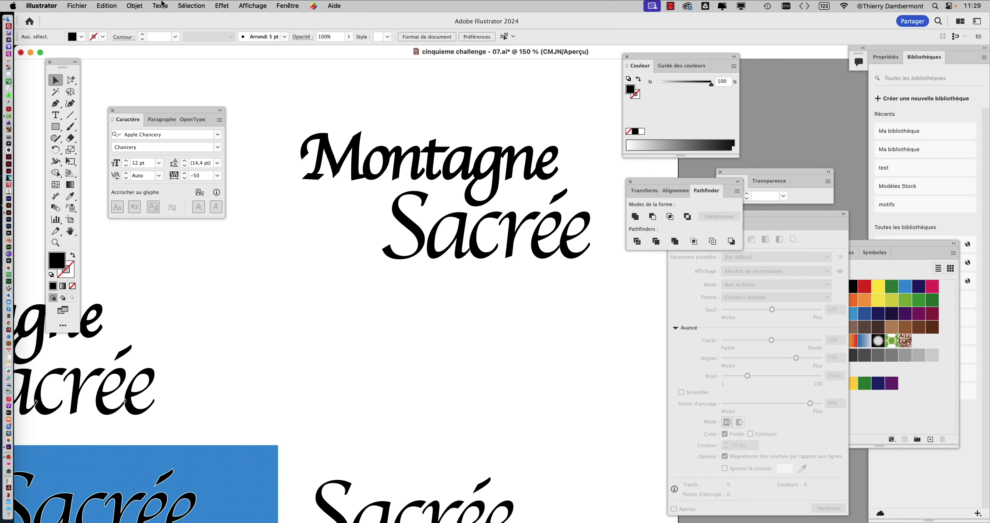
- Save the document under the new name cinquieme challenge - 08.ai in Illustrator 2020 format
{"action": "left_click", "coordinate": [77, 5]}
{"action": "left_click", "coordinate": [96, 101]}
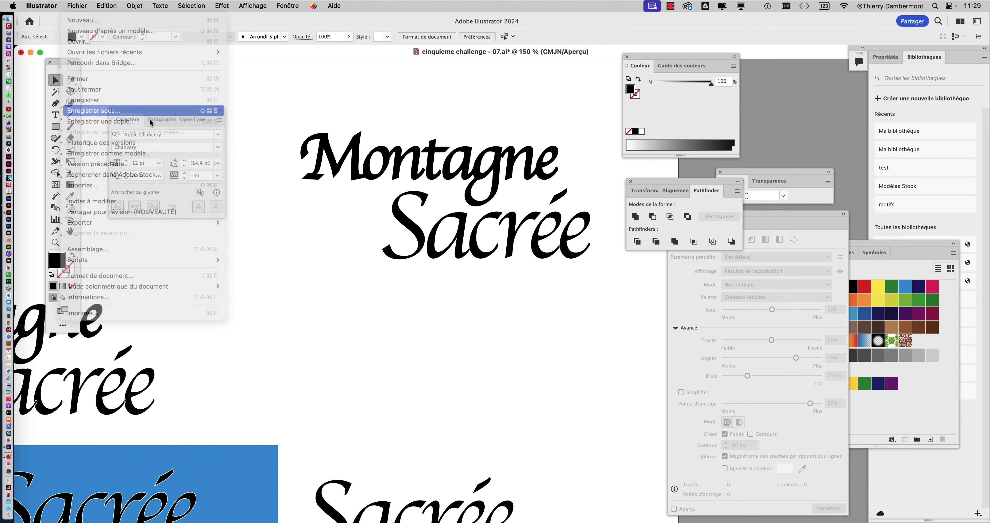
{"action": "left_click", "coordinate": [615, 72]}
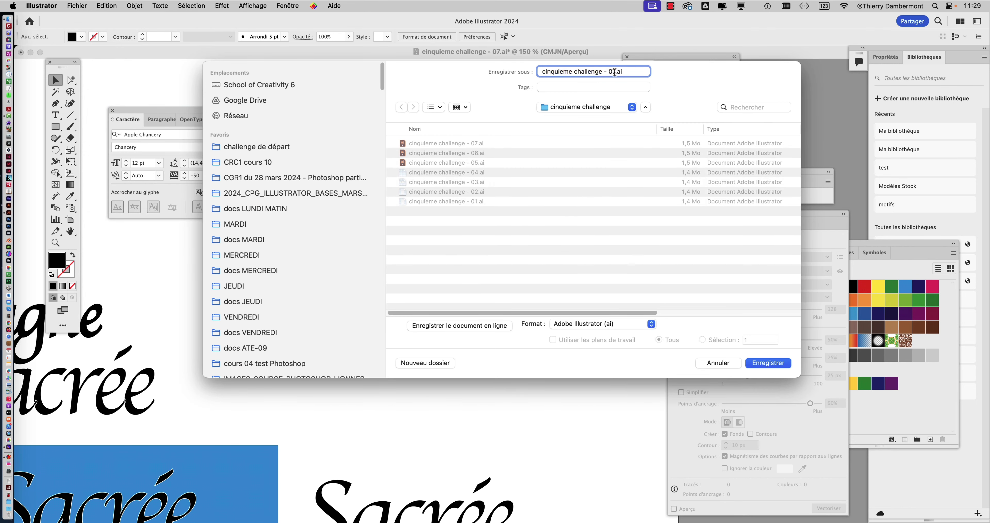
{"action": "key", "text": "BackSpace"}
{"action": "type", "text": "8"}
{"action": "key", "text": "Return"}
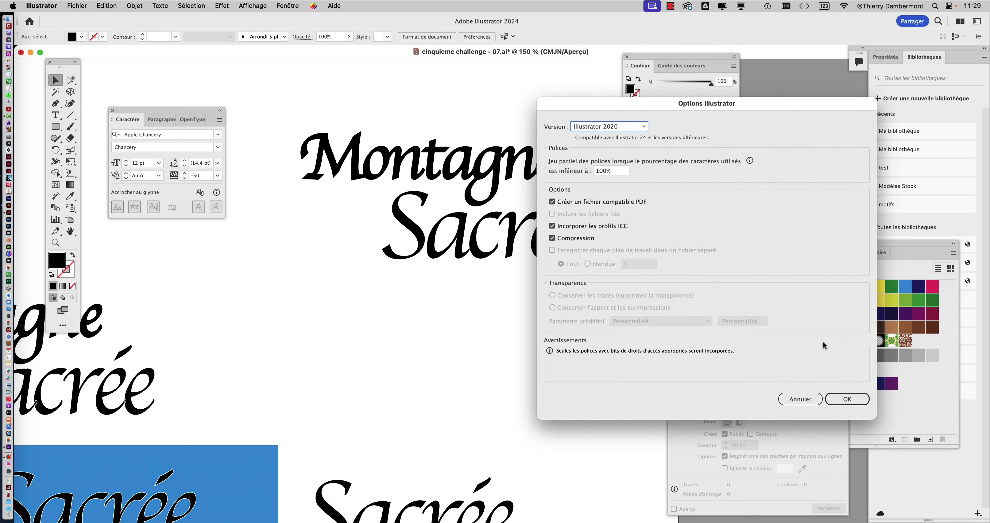
{"action": "key", "text": "Return"}
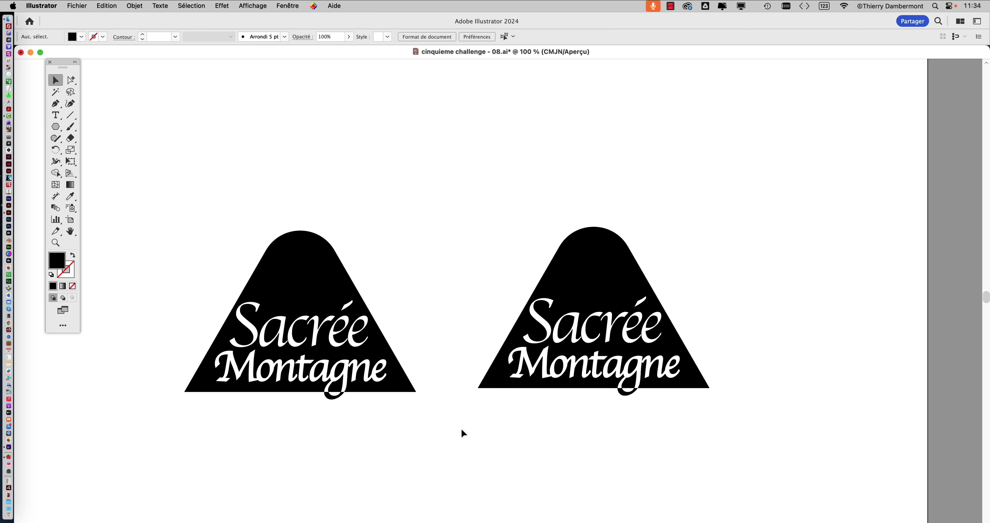
- Recall the saved Sélection 1 and move the word Sacrée across the mountain's left edge, using outline view to check it
{"action": "left_click", "coordinate": [192, 6]}
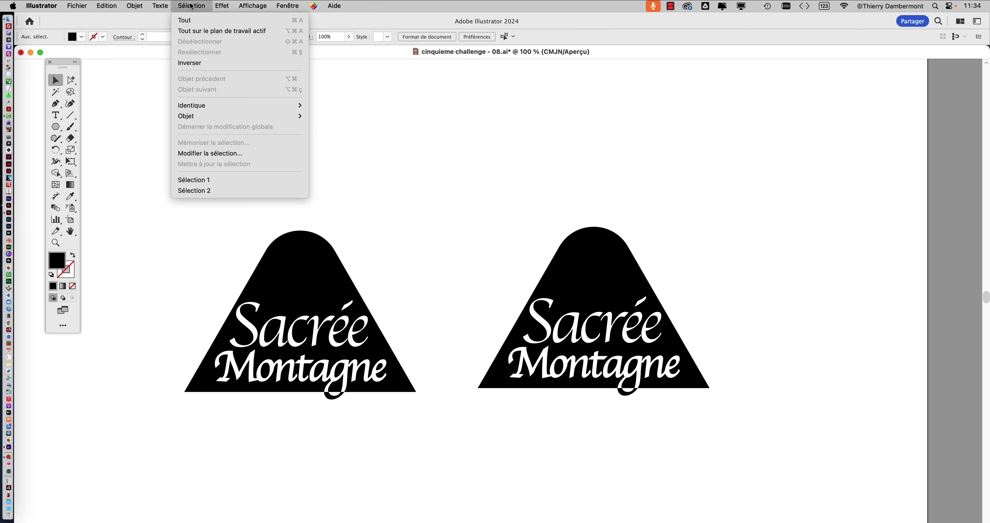
{"action": "left_click", "coordinate": [221, 179]}
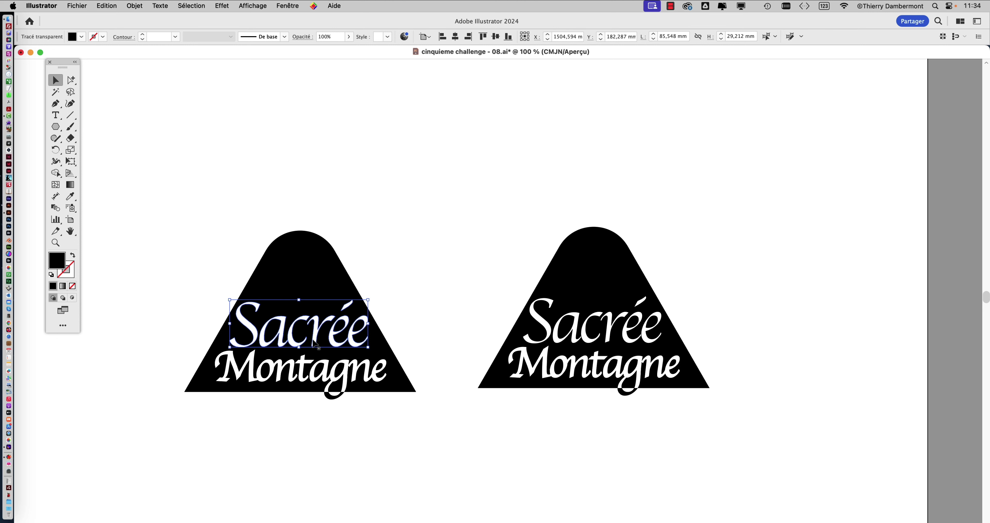
{"action": "left_click_drag", "start_coordinate": [310, 341], "coordinate": [286, 341]}
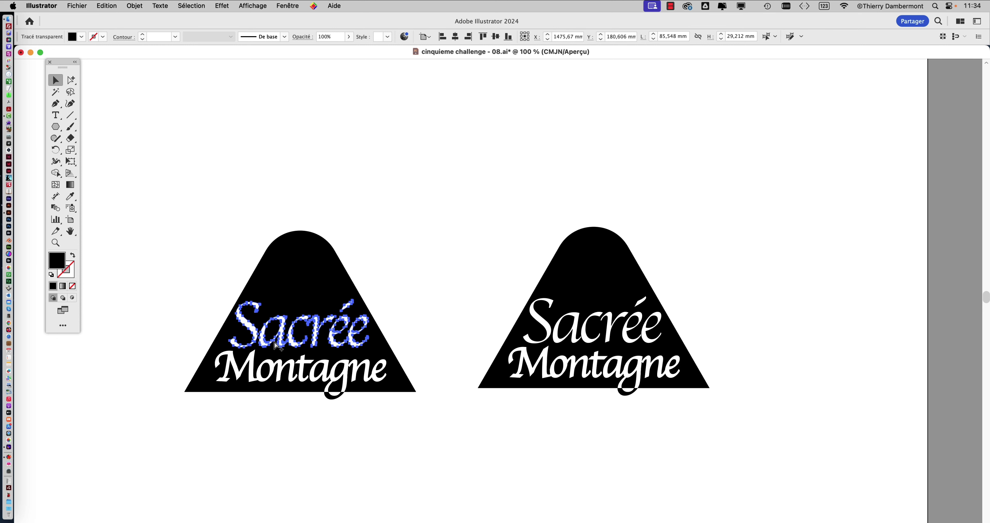
{"action": "key", "text": "super+y"}
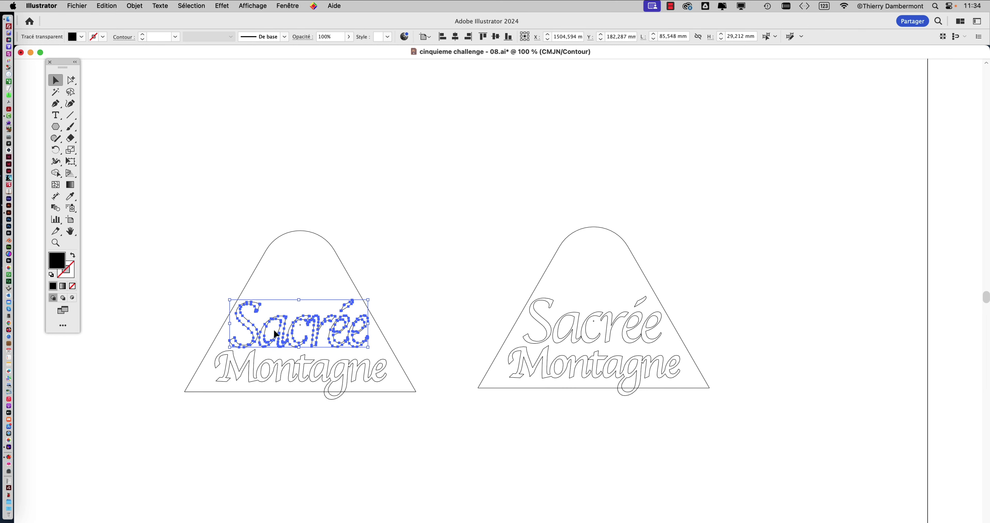
{"action": "left_click_drag", "start_coordinate": [268, 327], "coordinate": [201, 325]}
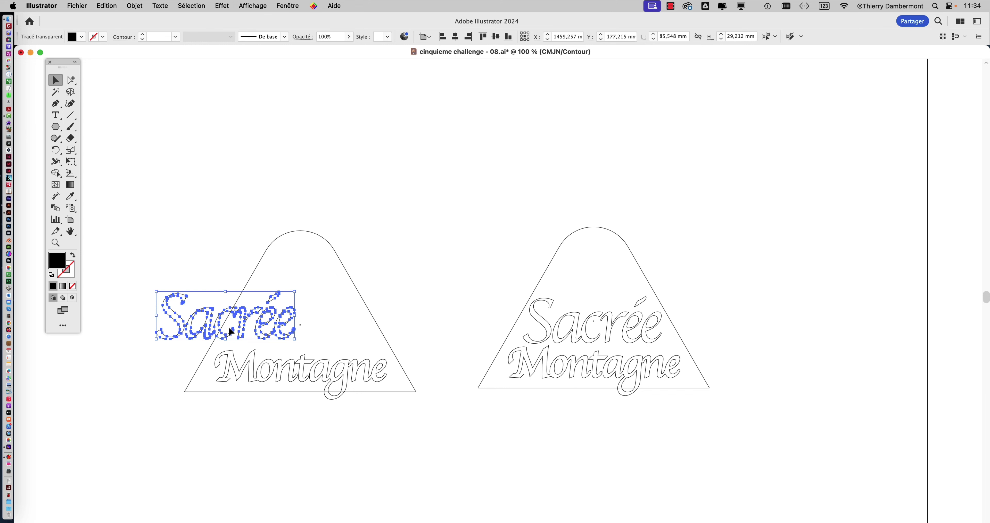
{"action": "key", "text": "super+y"}
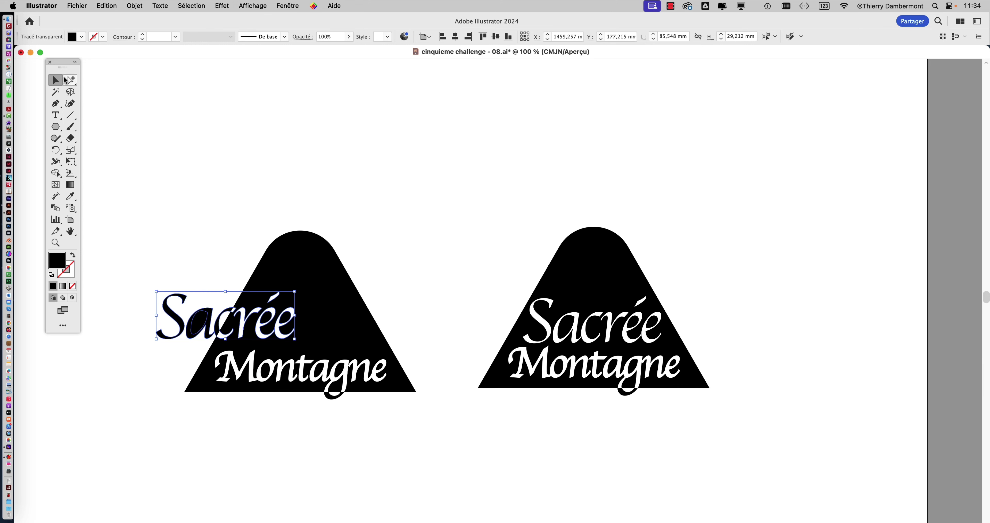
- Recall the saved Sélection 2, move the word Montagne across the mountain's right edge, and deselect it
{"action": "left_click", "coordinate": [171, 155]}
{"action": "left_click", "coordinate": [191, 5]}
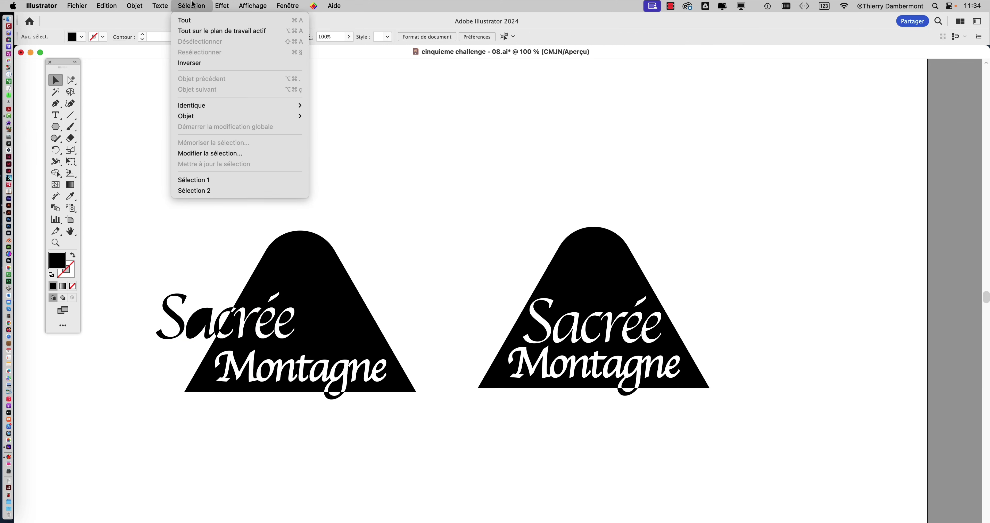
{"action": "left_click", "coordinate": [221, 191]}
{"action": "left_click_drag", "start_coordinate": [327, 379], "coordinate": [385, 376]}
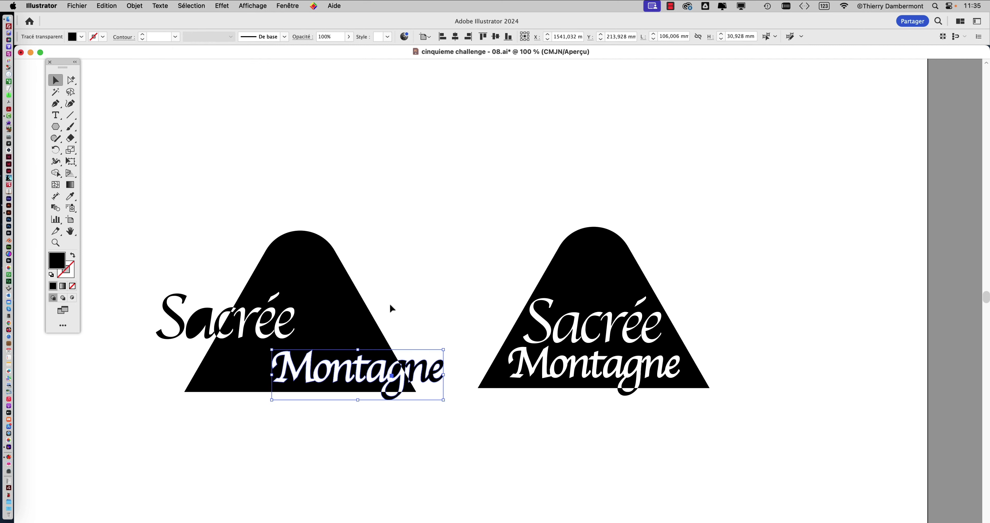
{"action": "left_click", "coordinate": [389, 303]}
- Directly select the counter path of the letter a in Sacrée and turn its filled interior into a hole
{"action": "scroll", "coordinate": [194, 324], "scroll_direction": "up", "scroll_amount": 2}
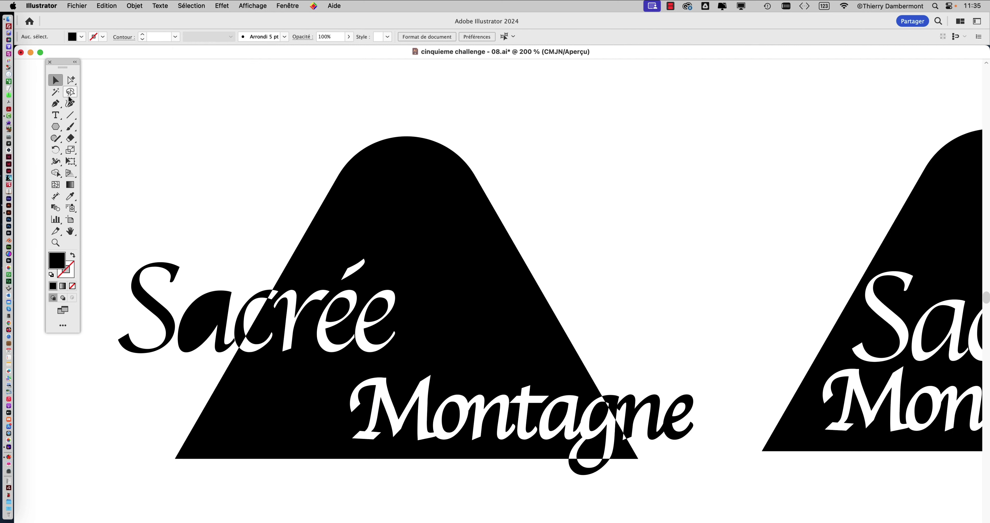
{"action": "left_click", "coordinate": [215, 311]}
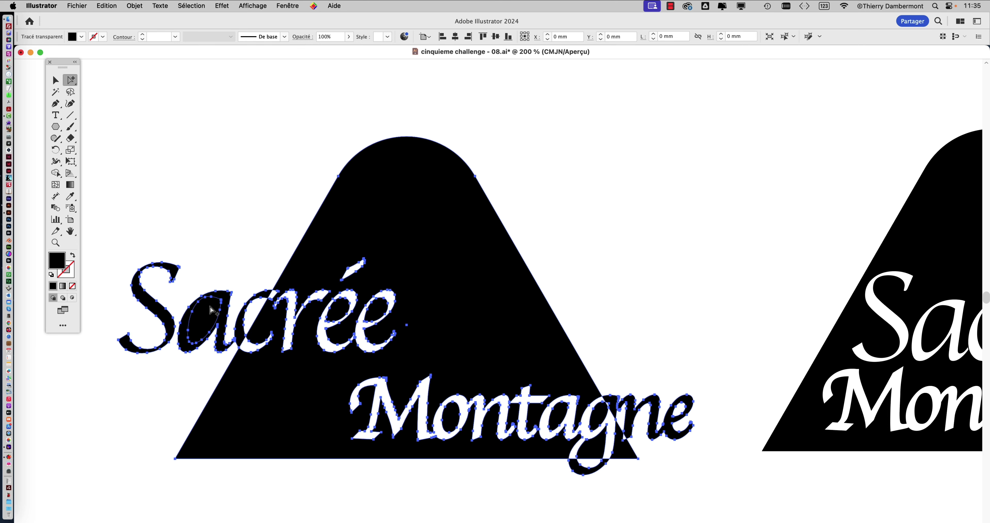
{"action": "left_click", "coordinate": [208, 288]}
{"action": "left_click", "coordinate": [212, 298]}
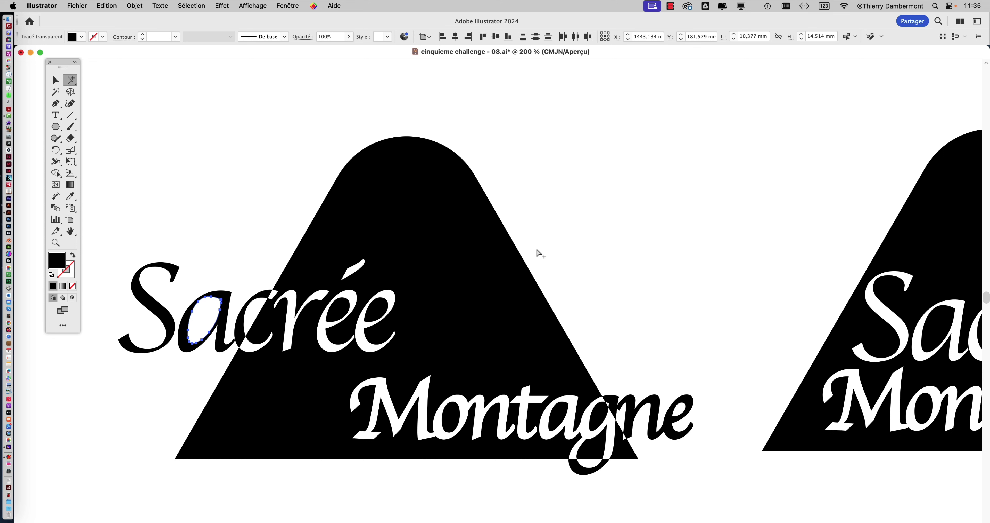
{"action": "left_click", "coordinate": [567, 261]}
- Recall Sélection 1 and shift Sacrée slightly farther out and down along the mountain's left edge
{"action": "scroll", "coordinate": [385, 294], "scroll_direction": "left", "scroll_amount": 2}
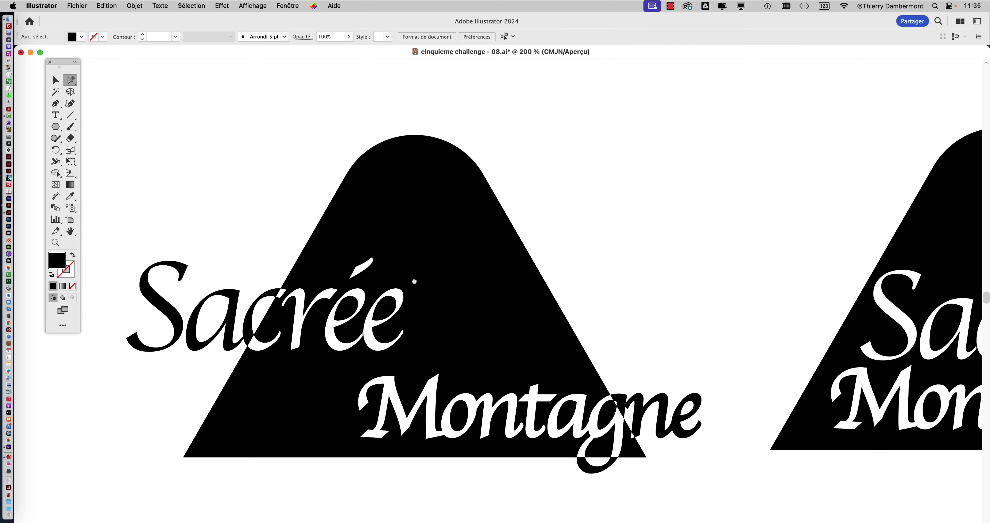
{"action": "scroll", "coordinate": [415, 281], "scroll_direction": "left", "scroll_amount": 5}
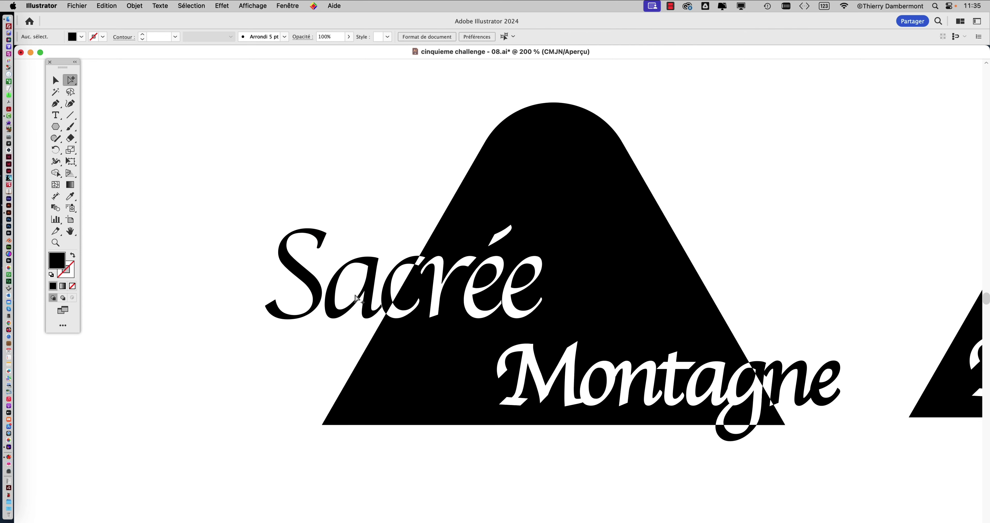
{"action": "scroll", "coordinate": [512, 382], "scroll_direction": "down", "scroll_amount": 1}
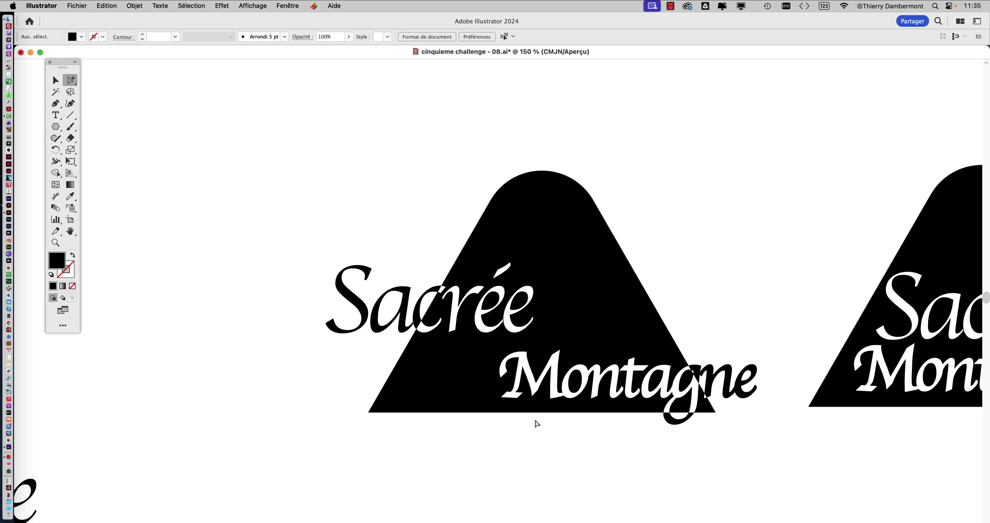
{"action": "scroll", "coordinate": [539, 425], "scroll_direction": "down", "scroll_amount": 1}
{"action": "left_click_drag", "start_coordinate": [524, 439], "coordinate": [374, 411]}
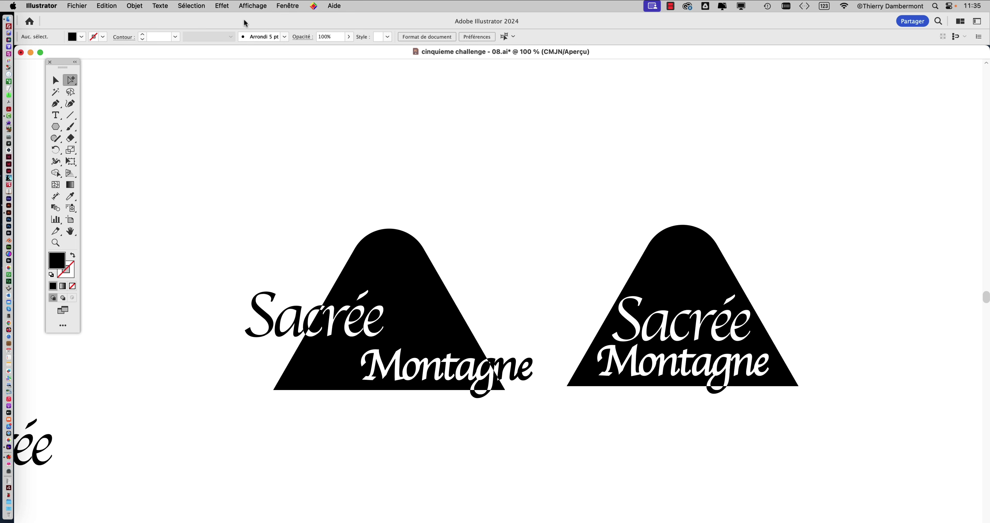
{"action": "left_click", "coordinate": [191, 5]}
{"action": "left_click", "coordinate": [230, 180]}
{"action": "mouse_move", "coordinate": [350, 325]}
{"action": "left_mouse_down"}
{"action": "mouse_move", "coordinate": [472, 299]}
{"action": "mouse_move", "coordinate": [345, 332]}
{"action": "left_mouse_up"}
{"action": "key", "text": "v"}
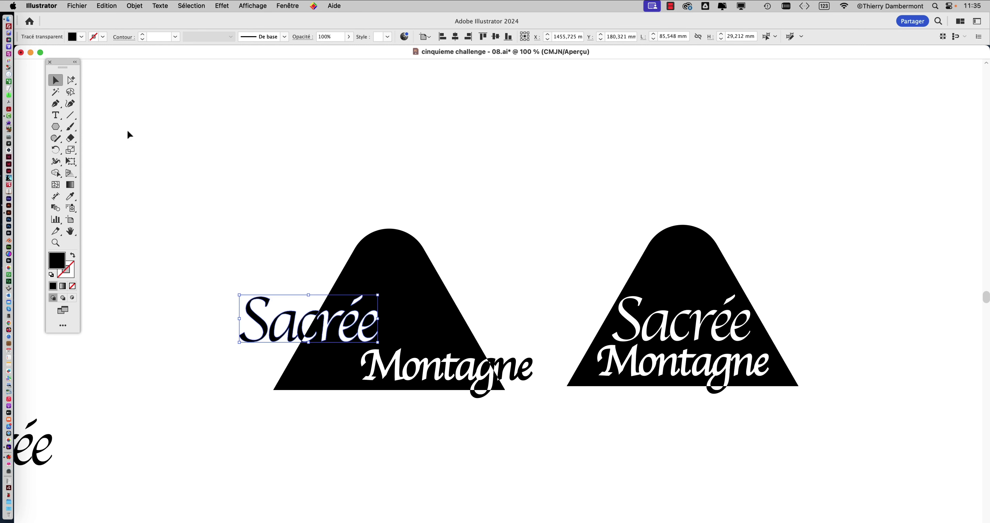
- Duplicate the mountain logo with the overhanging words into the upper right corner of the artboard
{"action": "left_click_drag", "start_coordinate": [261, 240], "coordinate": [446, 400]}
{"action": "key", "text": "super+minus"}
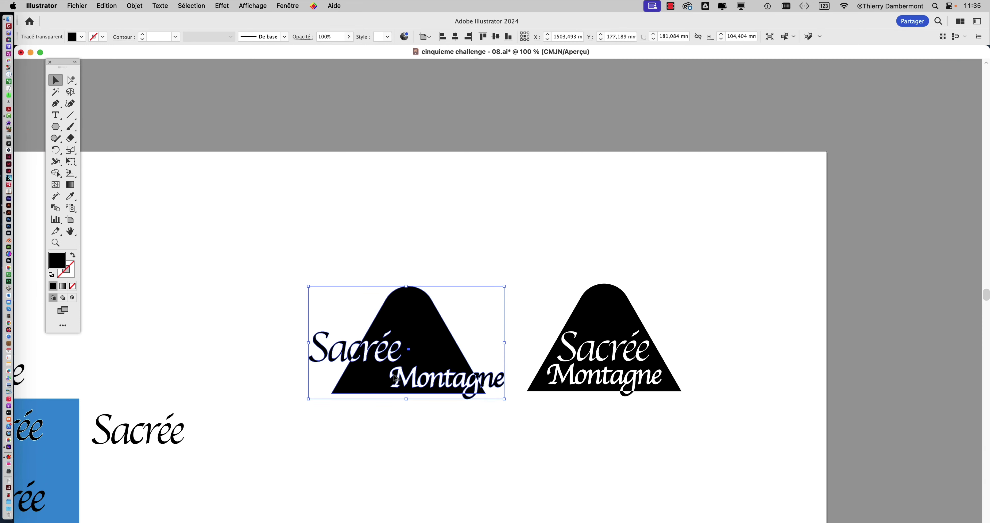
{"action": "left_click_drag", "start_coordinate": [386, 364], "coordinate": [755, 213]}
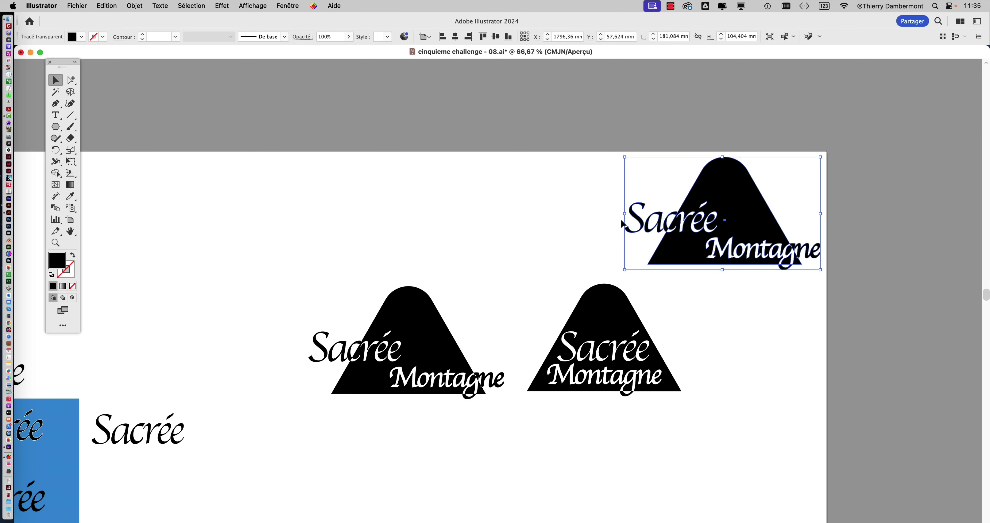
{"action": "left_click", "coordinate": [517, 211]}
- Recall Sélection 1 and move Sacrée over the right edge of the original mountain, above Montagne
{"action": "scroll", "coordinate": [391, 366], "scroll_direction": "up", "scroll_amount": 1}
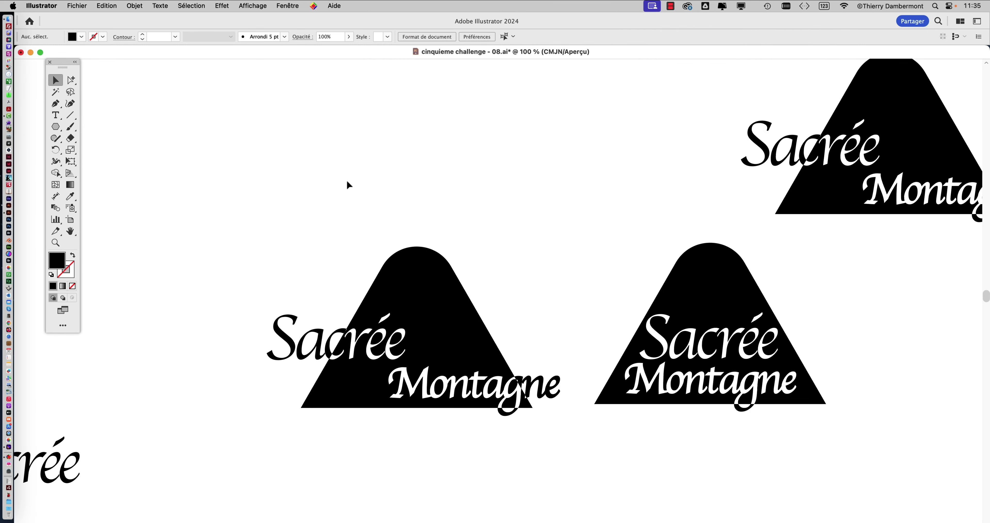
{"action": "left_click", "coordinate": [193, 5]}
{"action": "left_click", "coordinate": [219, 181]}
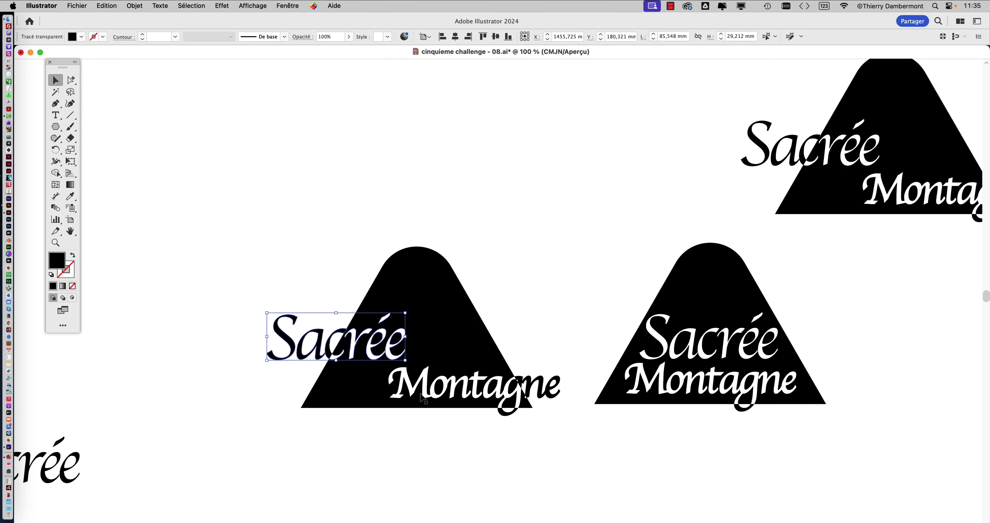
{"action": "left_click_drag", "start_coordinate": [391, 363], "coordinate": [516, 355]}
- Shift the whole original mountain logo left, away from the centred version beside it
{"action": "left_click", "coordinate": [192, 6]}
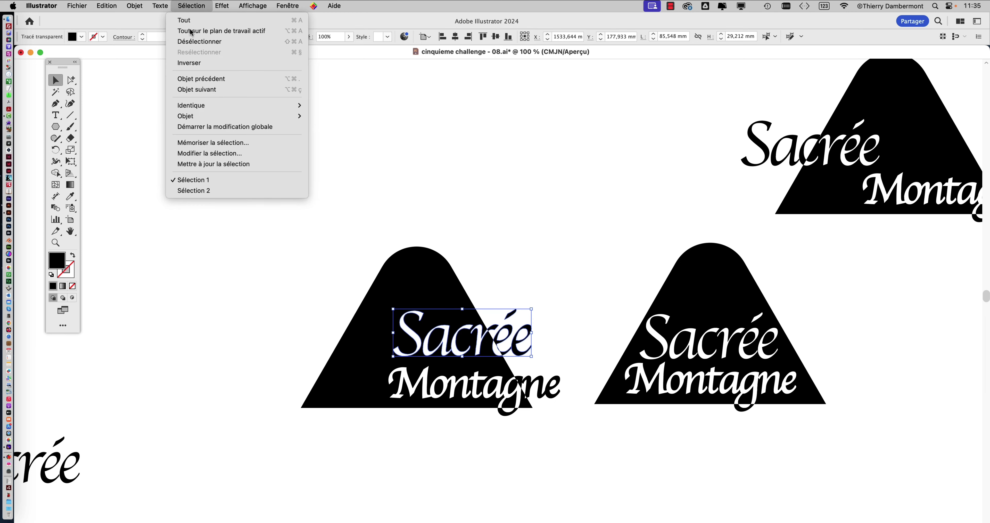
{"action": "left_click", "coordinate": [198, 190]}
{"action": "left_click_drag", "start_coordinate": [461, 364], "coordinate": [365, 357]}
{"action": "left_click", "coordinate": [231, 122]}
- Recall Sélection 2 and move Montagne across the original mountain's left edge, then deselect it with Direct Selection active
{"action": "left_click", "coordinate": [191, 5]}
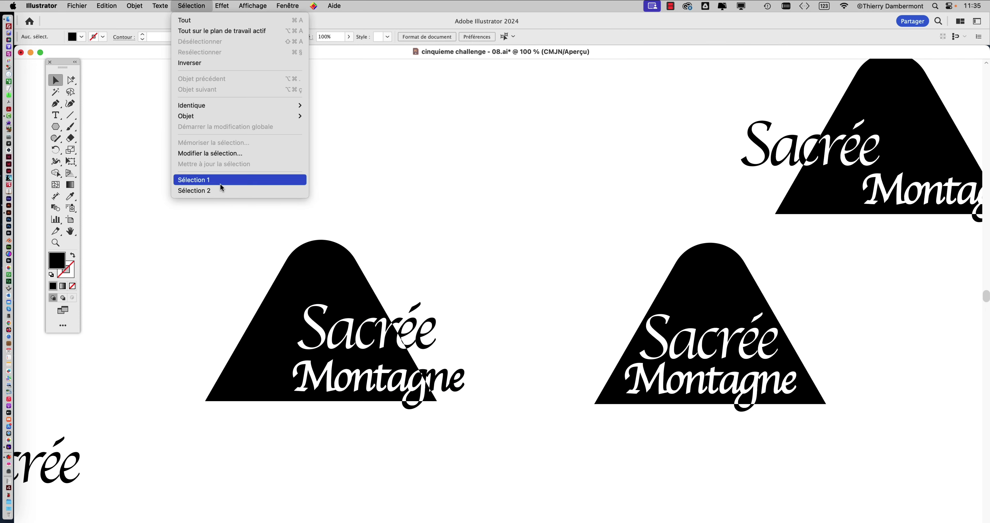
{"action": "left_click", "coordinate": [220, 180]}
{"action": "left_click_drag", "start_coordinate": [433, 373], "coordinate": [339, 373]}
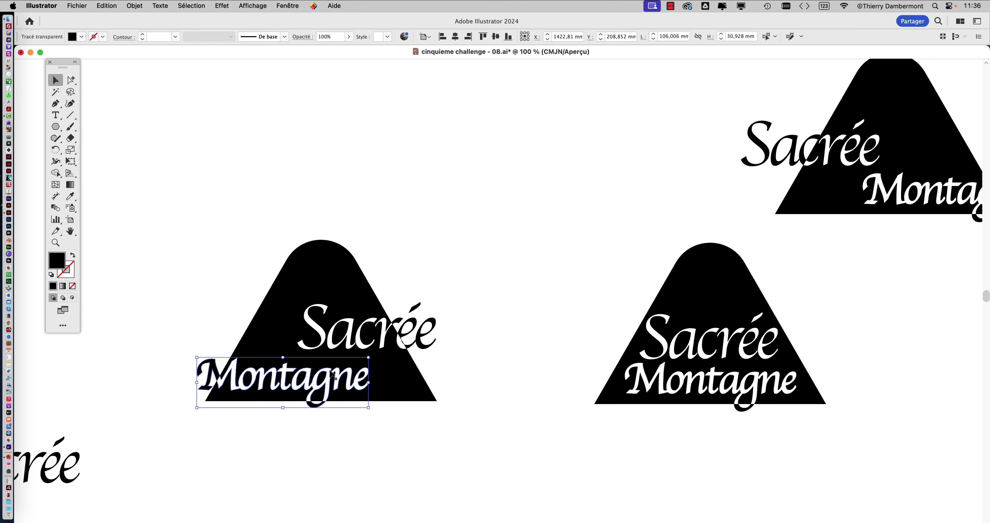
{"action": "key", "text": "super+plus"}
{"action": "key", "text": "space"}
{"action": "left_click_drag", "start_coordinate": [202, 258], "coordinate": [279, 210]}
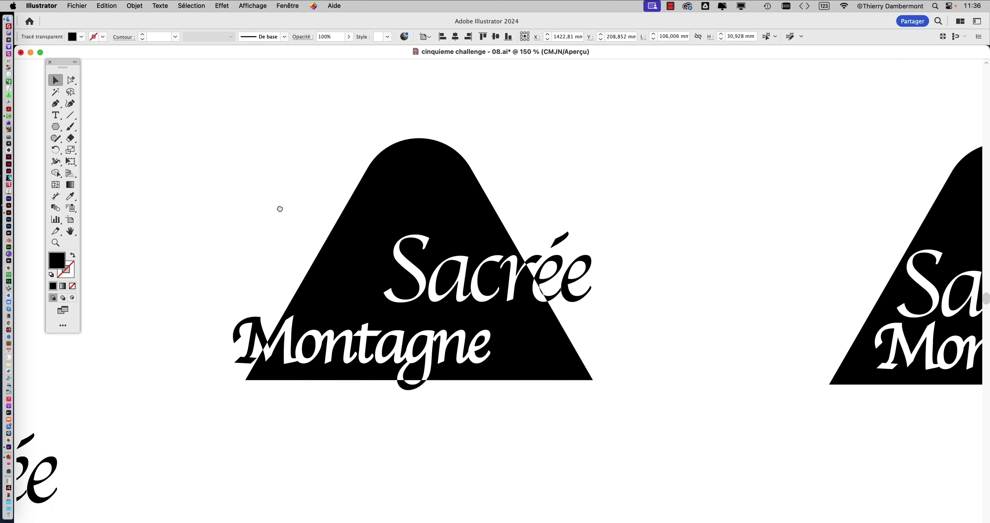
{"action": "left_click", "coordinate": [70, 79]}
{"action": "left_click", "coordinate": [232, 251]}
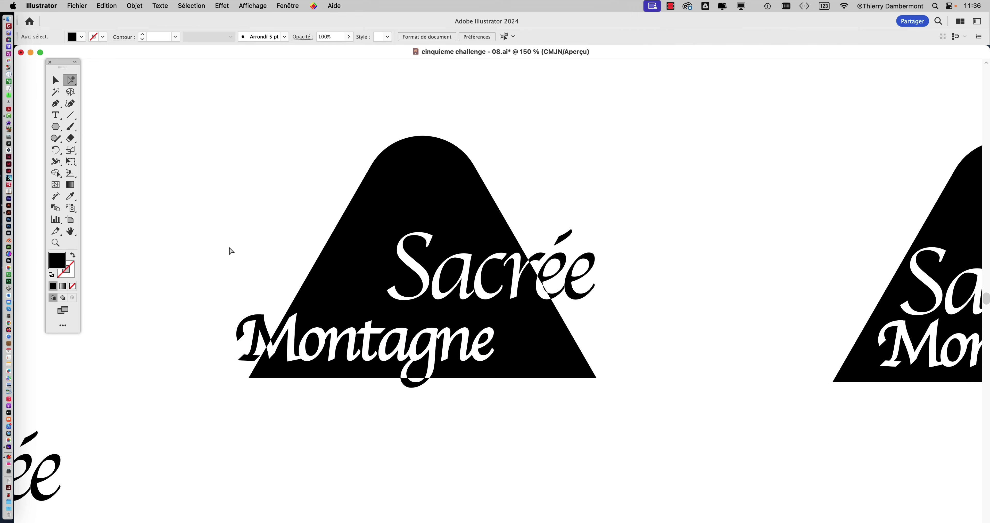
- Place copies of the separate Montagne and Sacrée lettering below the mountain logos, with Sacrée offset to the right under Montagne
{"action": "scroll", "coordinate": [229, 246], "scroll_direction": "down", "scroll_amount": 2}
{"action": "left_click_drag", "start_coordinate": [315, 353], "coordinate": [399, 324]}
{"action": "scroll", "coordinate": [330, 236], "scroll_direction": "down", "scroll_amount": 2}
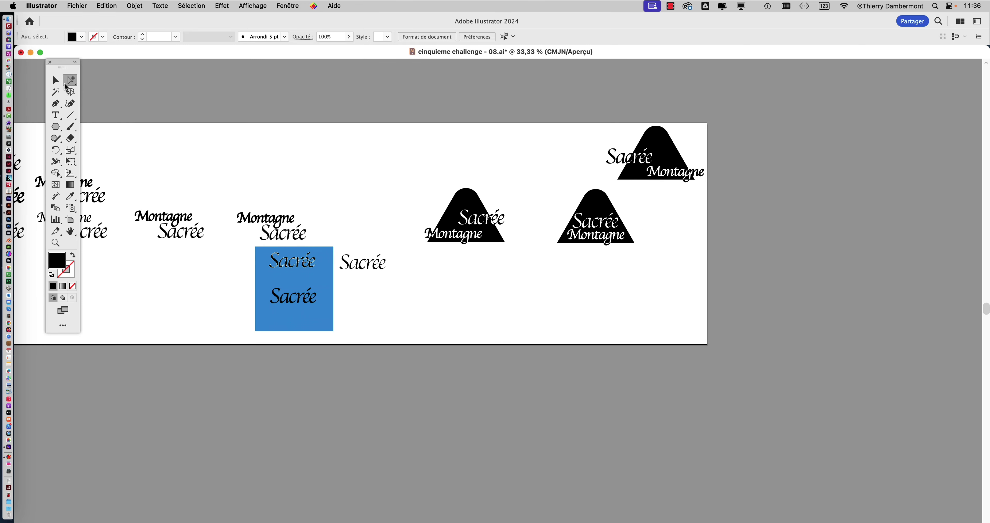
{"action": "key", "text": "v"}
{"action": "scroll", "coordinate": [365, 282], "scroll_direction": "up", "scroll_amount": 2}
{"action": "left_click_drag", "start_coordinate": [208, 160], "coordinate": [685, 267]}
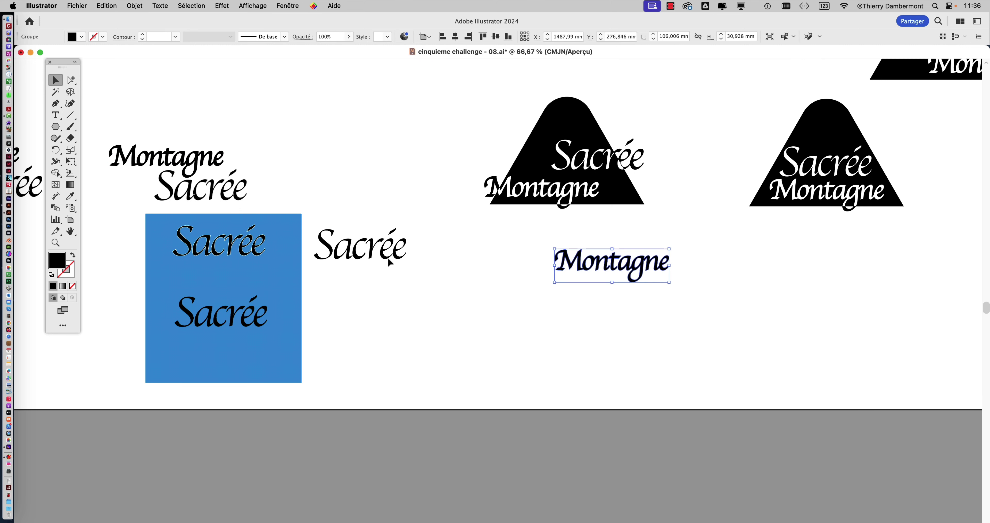
{"action": "left_click_drag", "start_coordinate": [255, 321], "coordinate": [670, 297]}
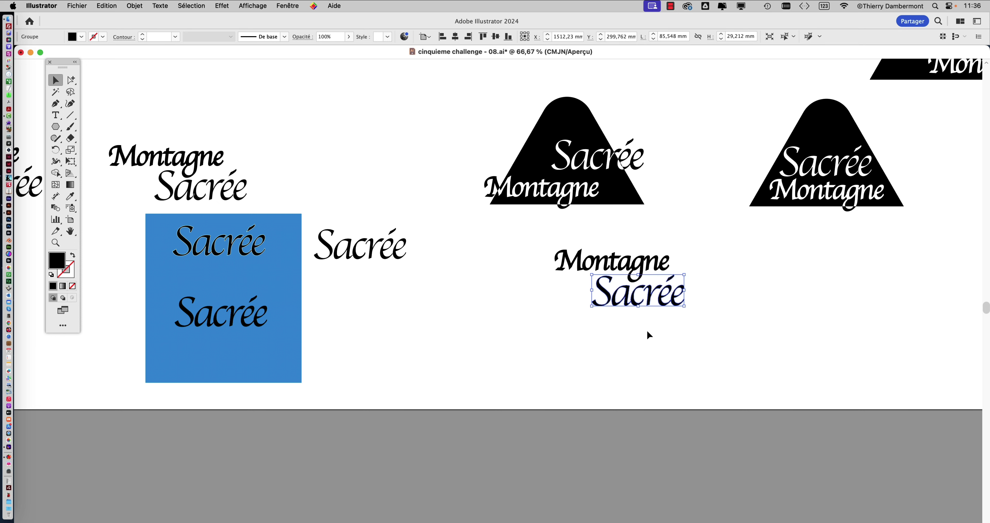
{"action": "scroll", "coordinate": [649, 298], "scroll_direction": "up", "scroll_amount": 1}
{"action": "scroll", "coordinate": [638, 323], "scroll_direction": "up", "scroll_amount": 1}
{"action": "left_click", "coordinate": [614, 339]}
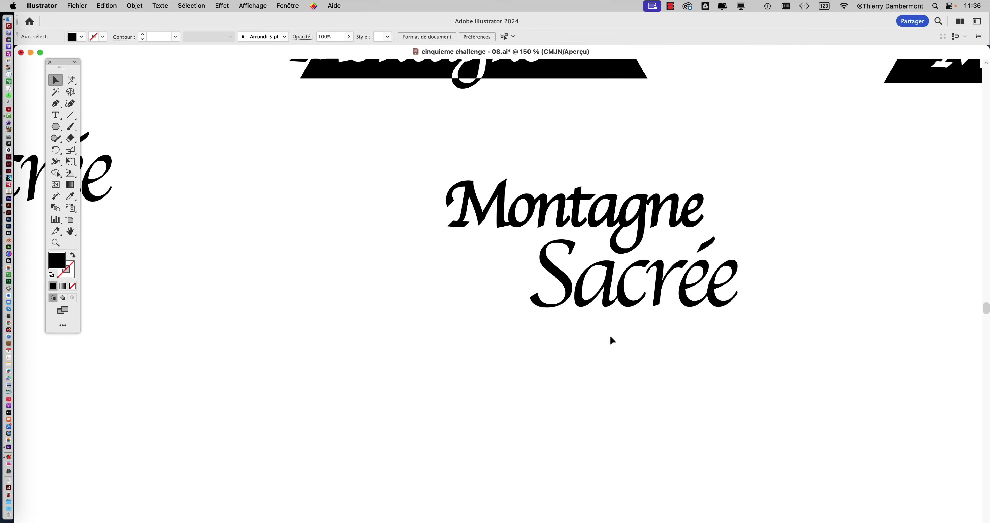
- Move the separate black Montagne Sacrée lettering group from below the mountain logos to above the first mountain
{"action": "scroll", "coordinate": [598, 329], "scroll_direction": "down", "scroll_amount": 4}
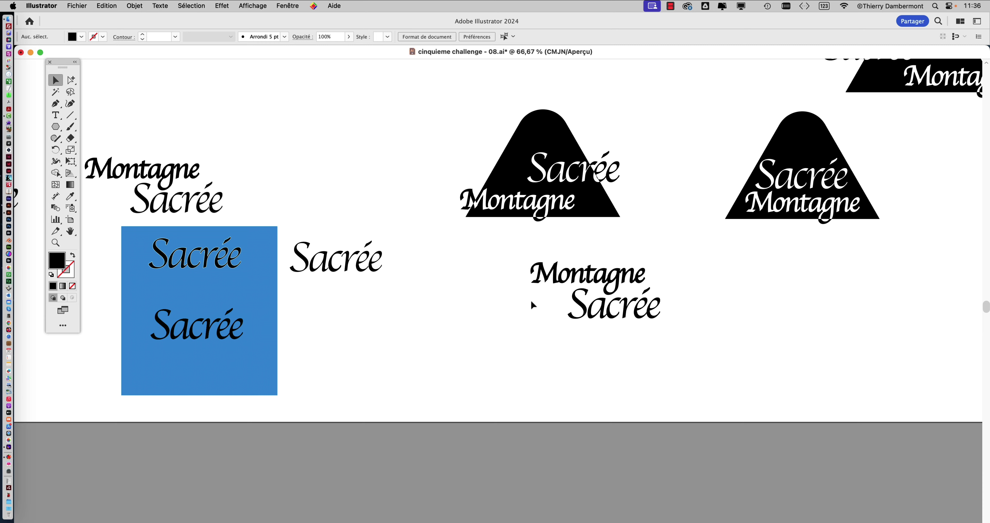
{"action": "left_click", "coordinate": [600, 305]}
{"action": "left_click_drag", "start_coordinate": [599, 305], "coordinate": [485, 117]}
{"action": "scroll", "coordinate": [499, 142], "scroll_direction": "up", "scroll_amount": 3}
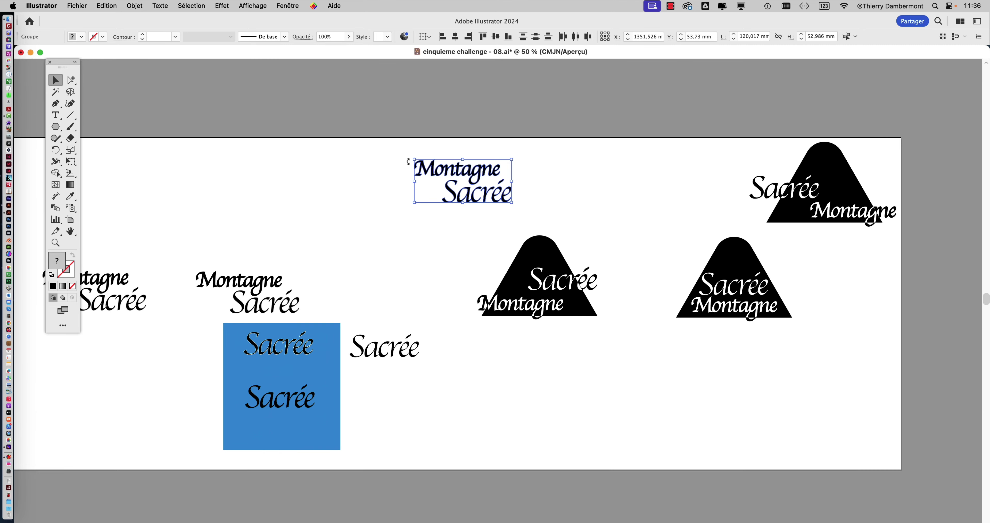
{"action": "left_click_drag", "start_coordinate": [458, 175], "coordinate": [472, 181]}
- Shift the centred mountain logo closer to the first one and lower the third mountain logo into the same row
{"action": "left_click", "coordinate": [731, 311]}
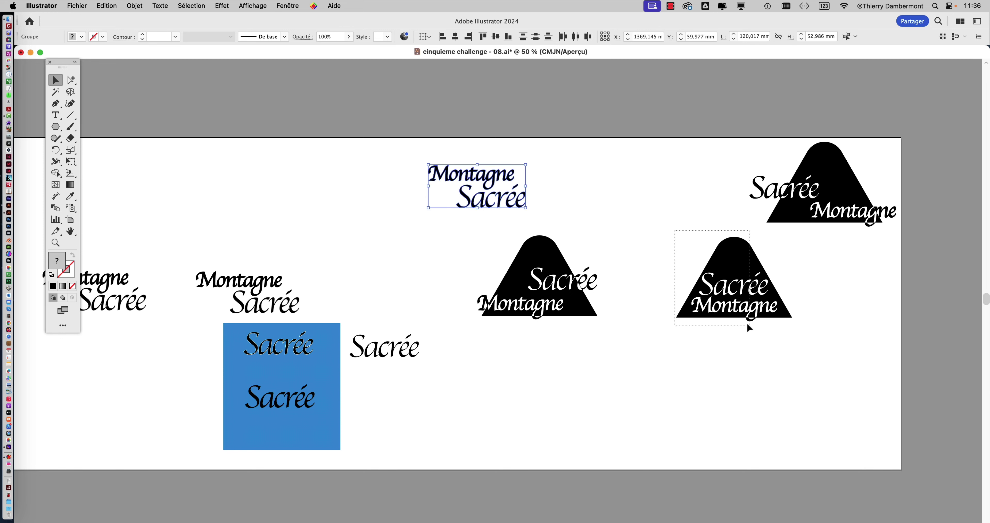
{"action": "left_click_drag", "start_coordinate": [731, 311], "coordinate": [669, 312]}
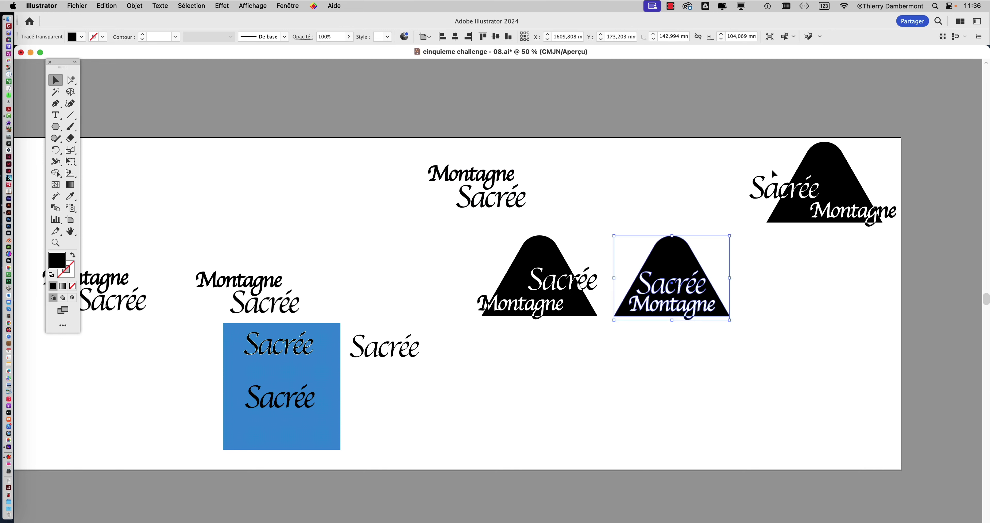
{"action": "left_click_drag", "start_coordinate": [836, 215], "coordinate": [825, 310]}
{"action": "left_click", "coordinate": [819, 350]}
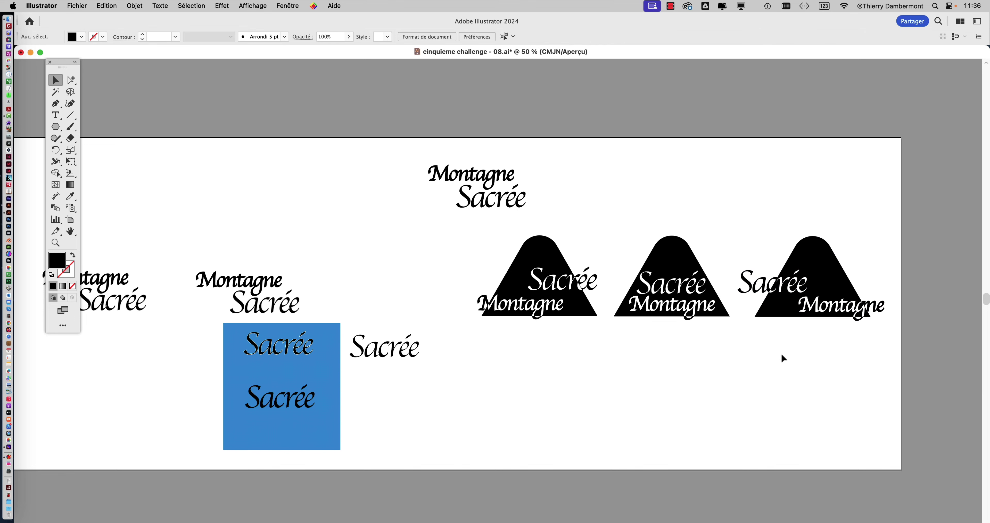
- Recall Sélection 1 and move Sacrée down over the lower right corner of the first mountain
{"action": "scroll", "coordinate": [575, 314], "scroll_direction": "up", "scroll_amount": 2}
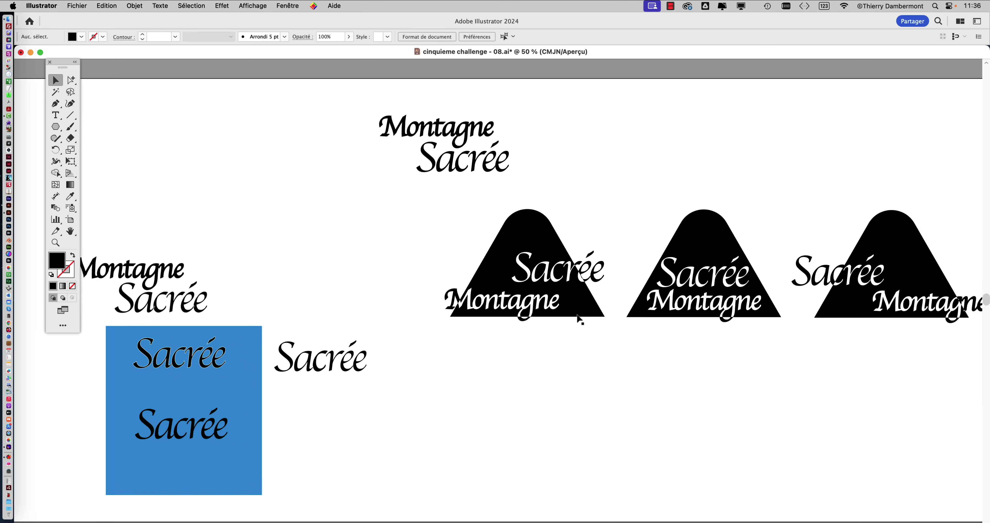
{"action": "scroll", "coordinate": [638, 336], "scroll_direction": "right", "scroll_amount": 5}
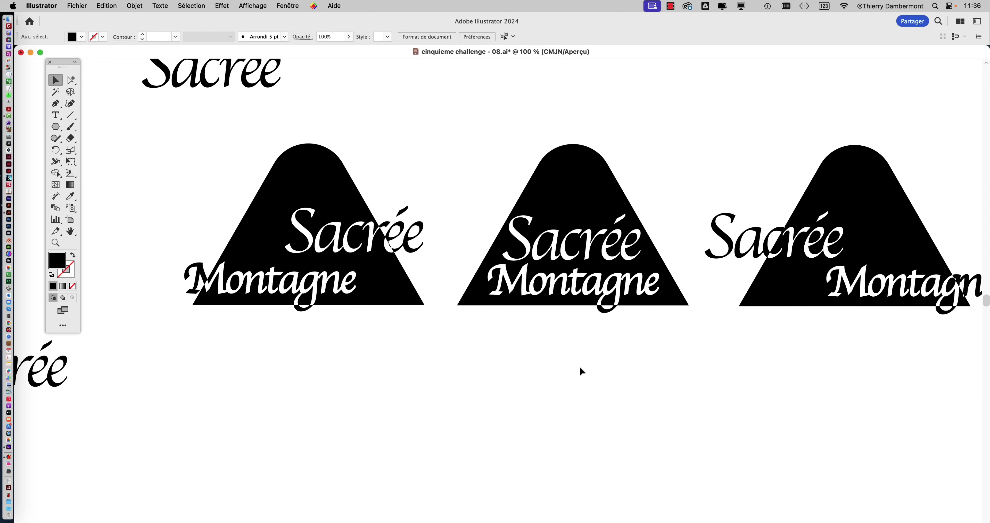
{"action": "scroll", "coordinate": [578, 365], "scroll_direction": "down", "scroll_amount": 2}
{"action": "scroll", "coordinate": [578, 366], "scroll_direction": "right", "scroll_amount": 2}
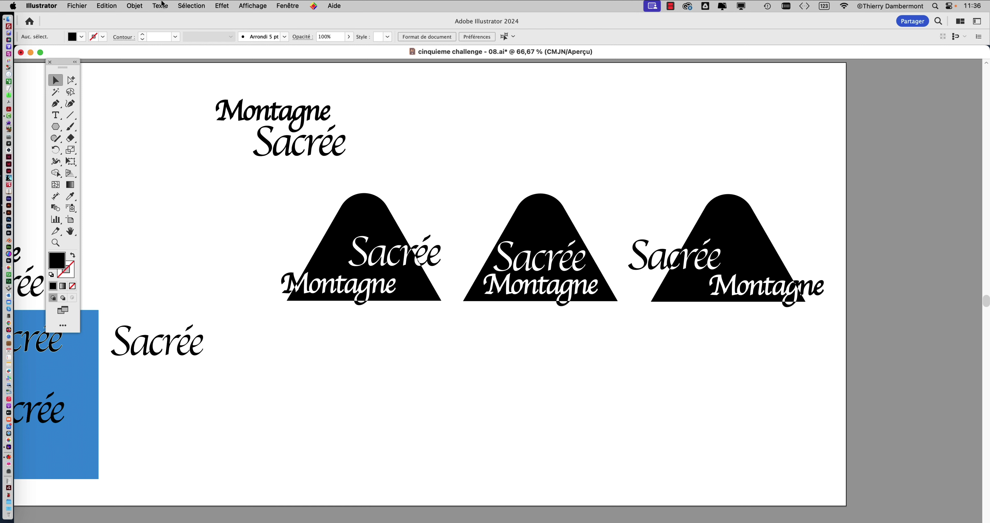
{"action": "left_click", "coordinate": [183, 4]}
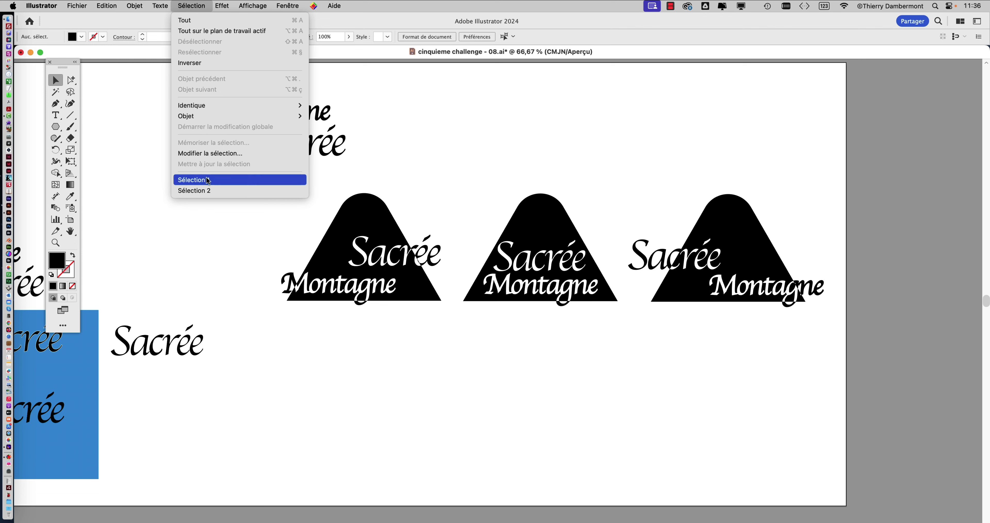
{"action": "left_click", "coordinate": [194, 180]}
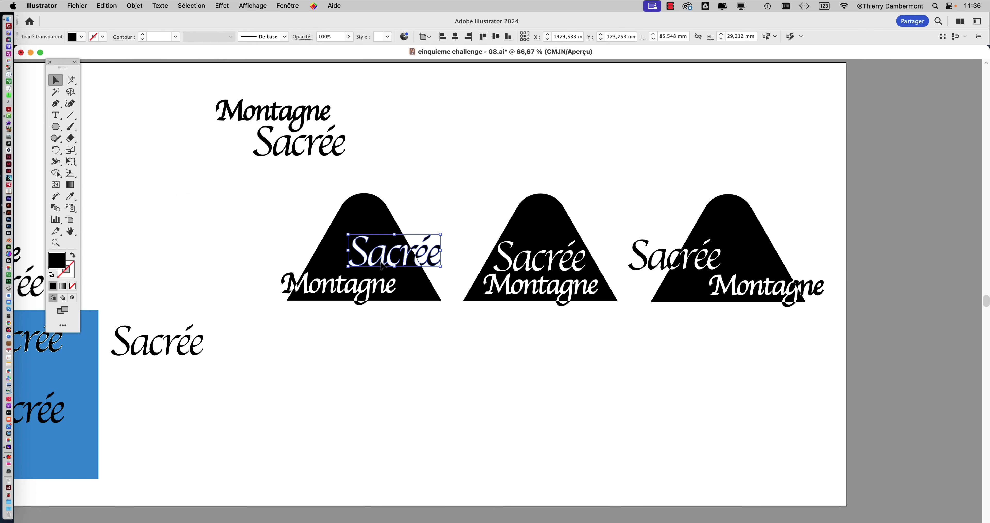
{"action": "left_click_drag", "start_coordinate": [382, 265], "coordinate": [388, 298]}
- Recall Sélection 2 and raise Montagne above Sacrée, still overlapping the first mountain's left edge
{"action": "left_click", "coordinate": [191, 6]}
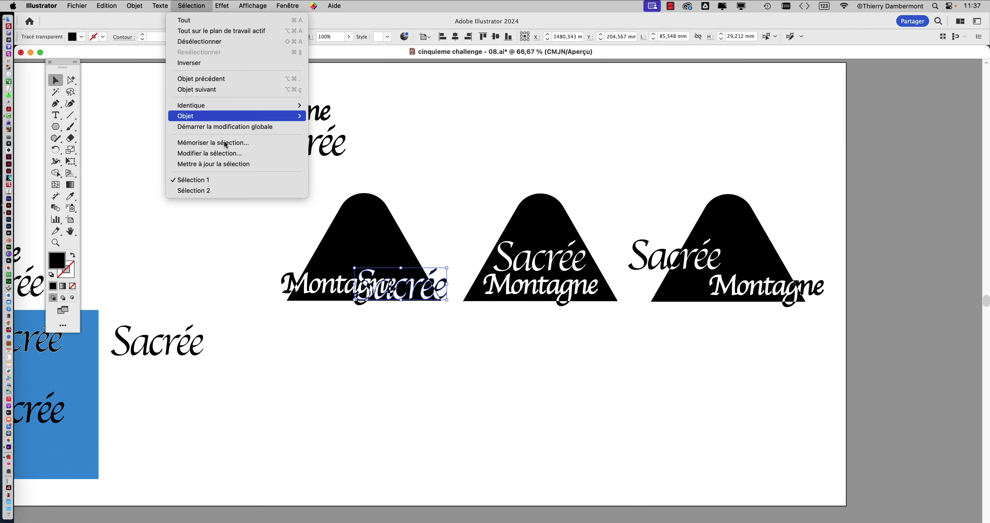
{"action": "left_click", "coordinate": [194, 190]}
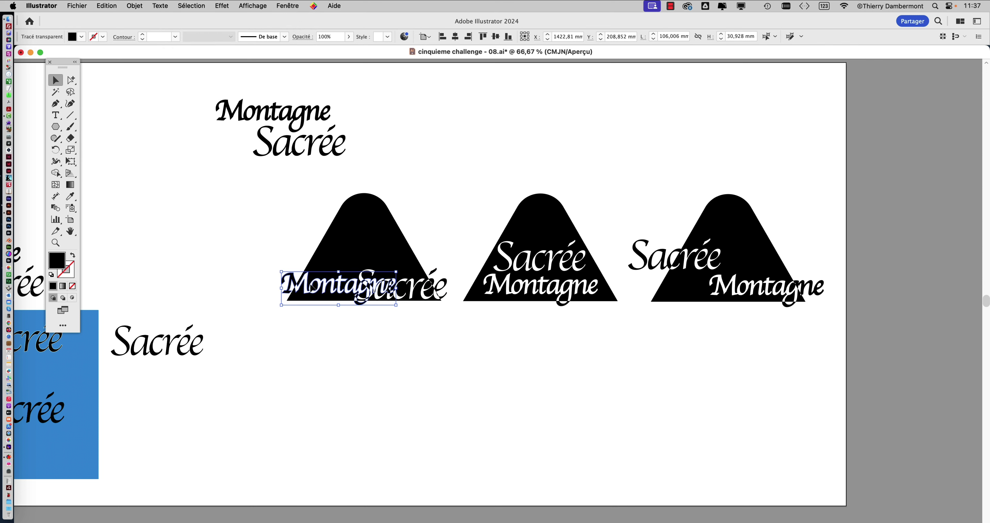
{"action": "left_click_drag", "start_coordinate": [313, 287], "coordinate": [314, 265]}
{"action": "scroll", "coordinate": [344, 295], "scroll_direction": "up", "scroll_amount": 5}
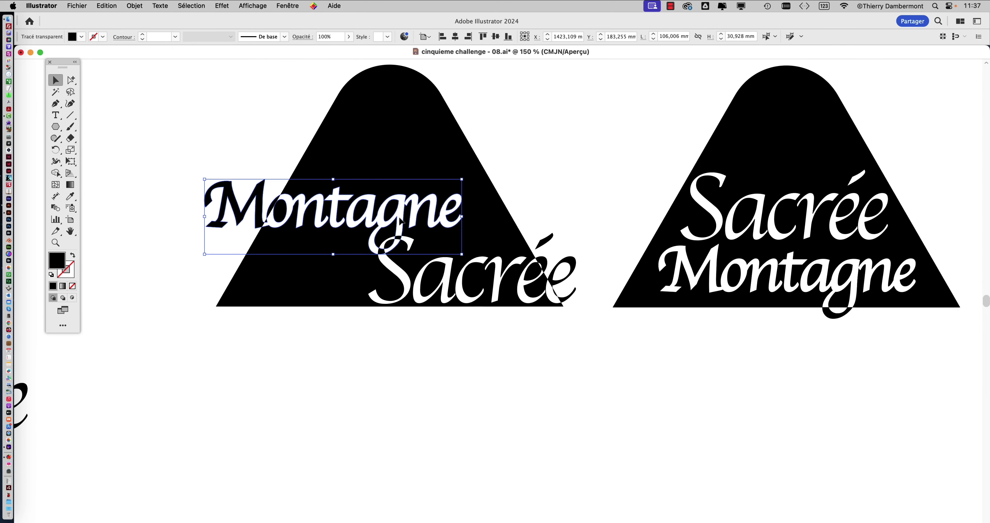
- Recall Sélection 1 and move Sacrée left and slightly up so it sits fully inside the first mountain
{"action": "left_click", "coordinate": [201, 5]}
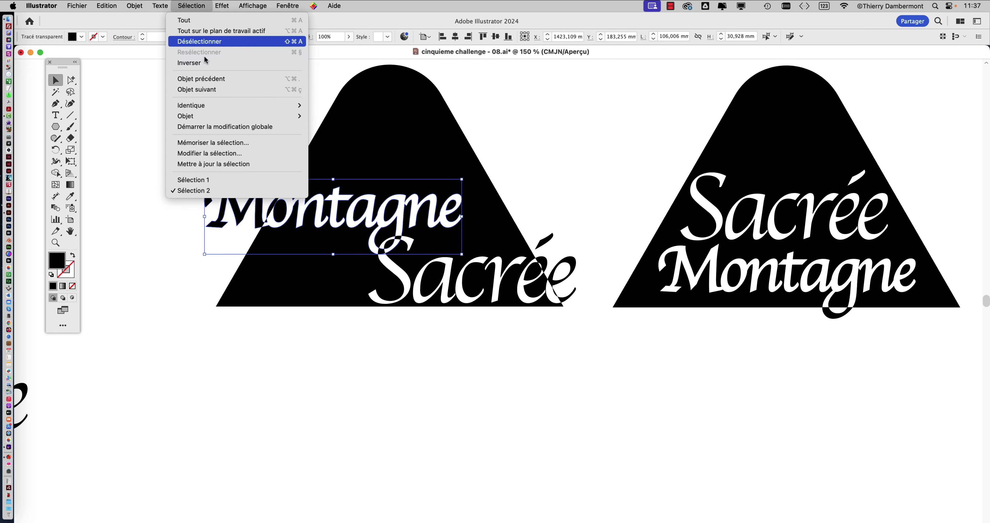
{"action": "left_click", "coordinate": [224, 178]}
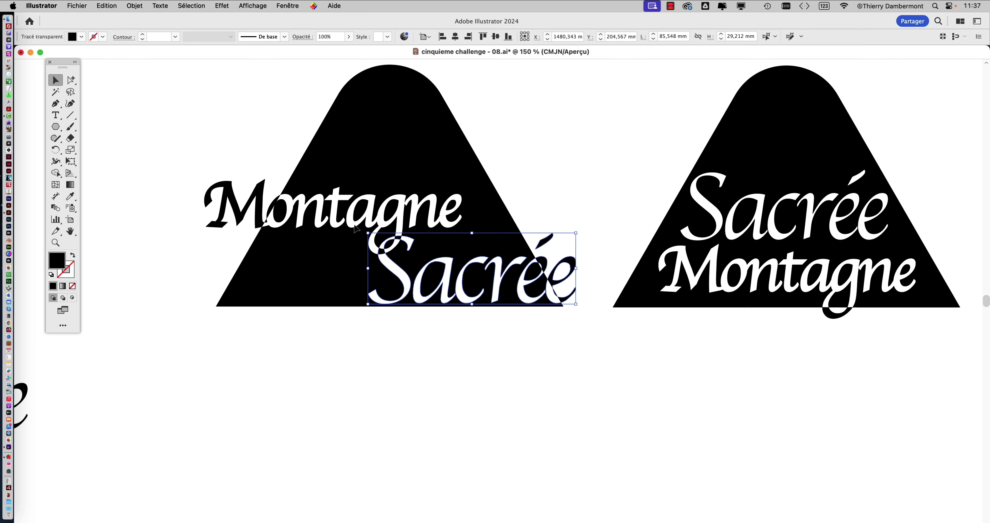
{"action": "left_click", "coordinate": [289, 224]}
{"action": "left_click", "coordinate": [418, 310]}
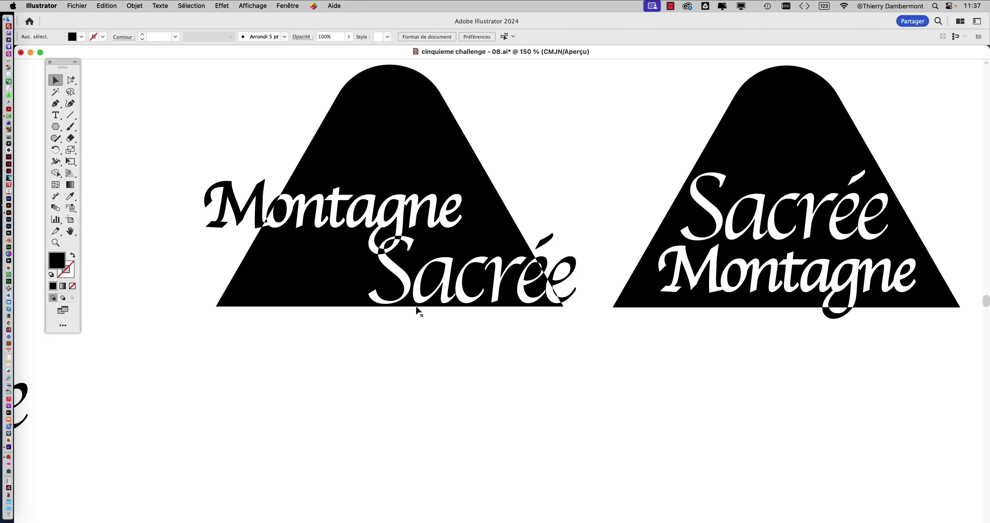
{"action": "left_click", "coordinate": [200, 5]}
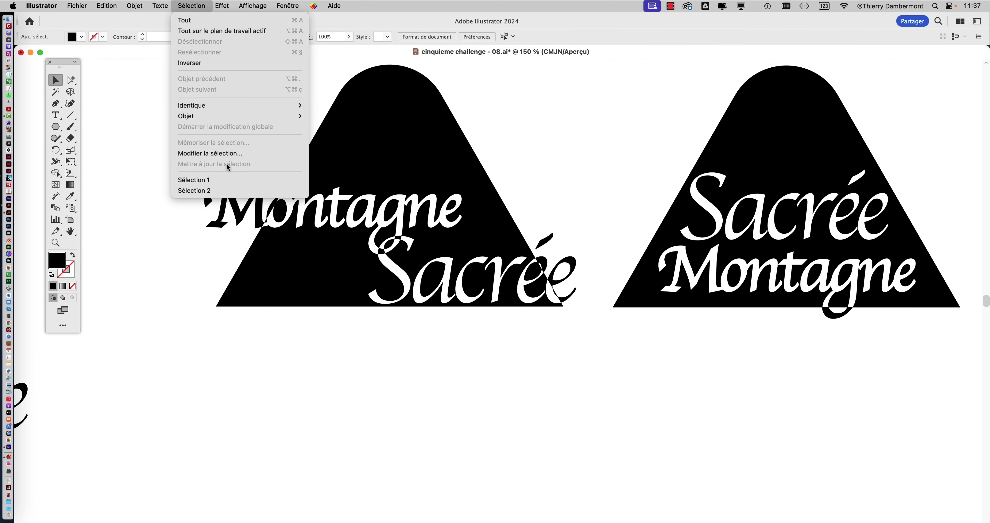
{"action": "left_click", "coordinate": [230, 181]}
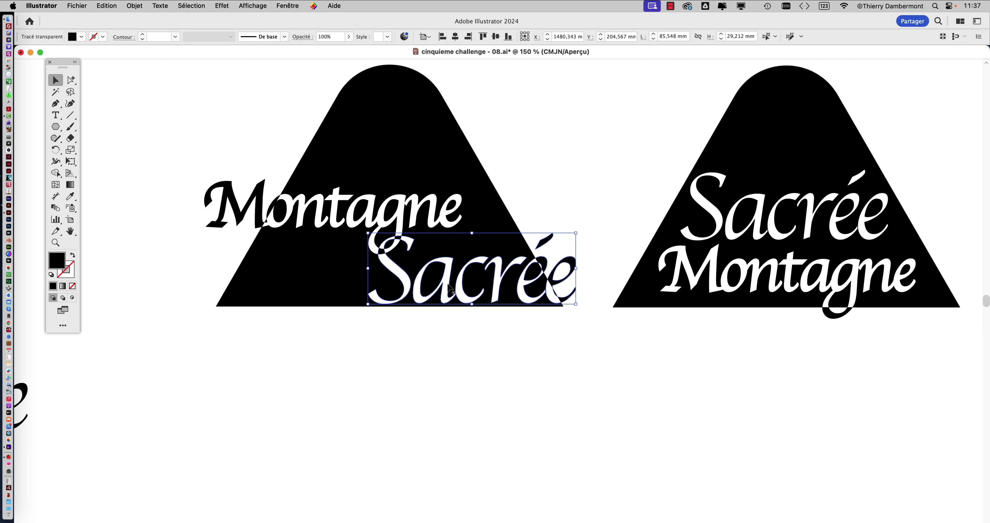
{"action": "left_click", "coordinate": [425, 283]}
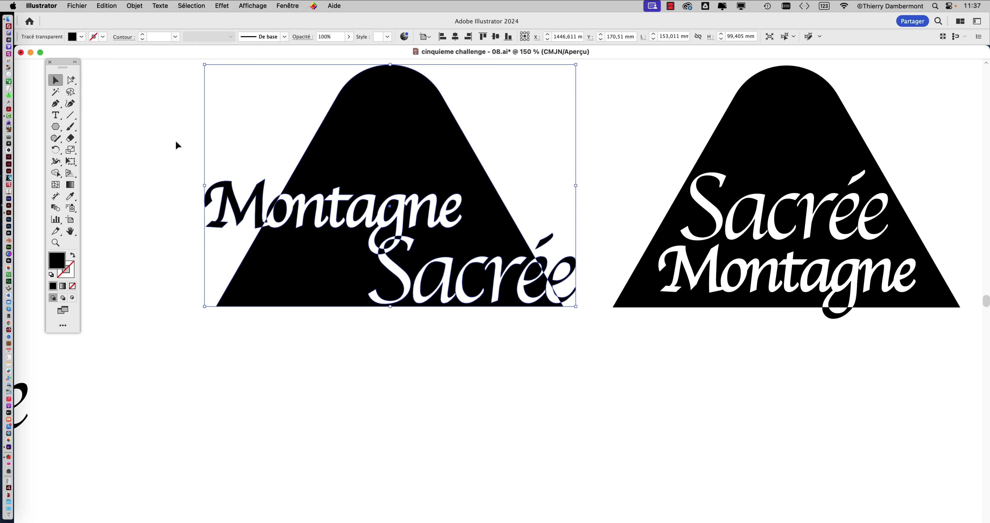
{"action": "left_click", "coordinate": [192, 6]}
{"action": "left_click", "coordinate": [230, 190]}
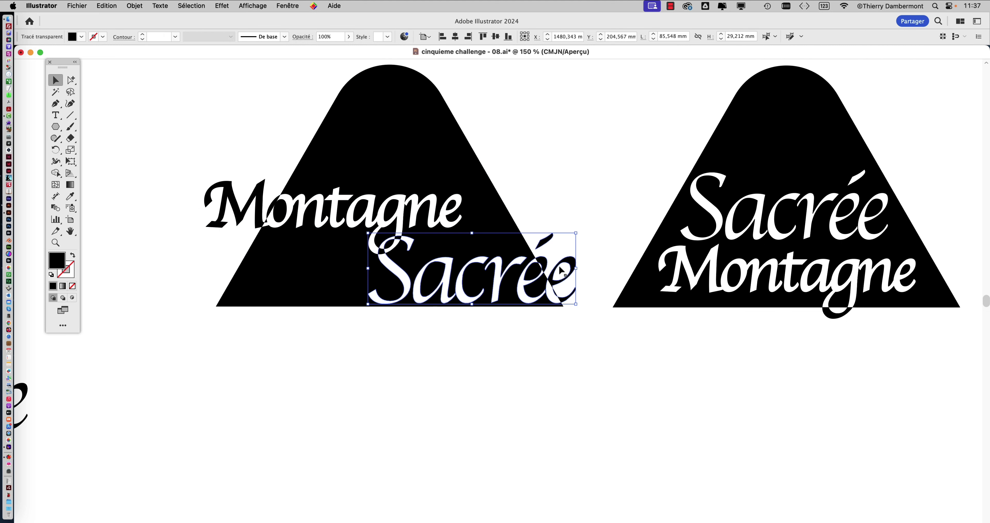
{"action": "left_click_drag", "start_coordinate": [568, 262], "coordinate": [519, 257]}
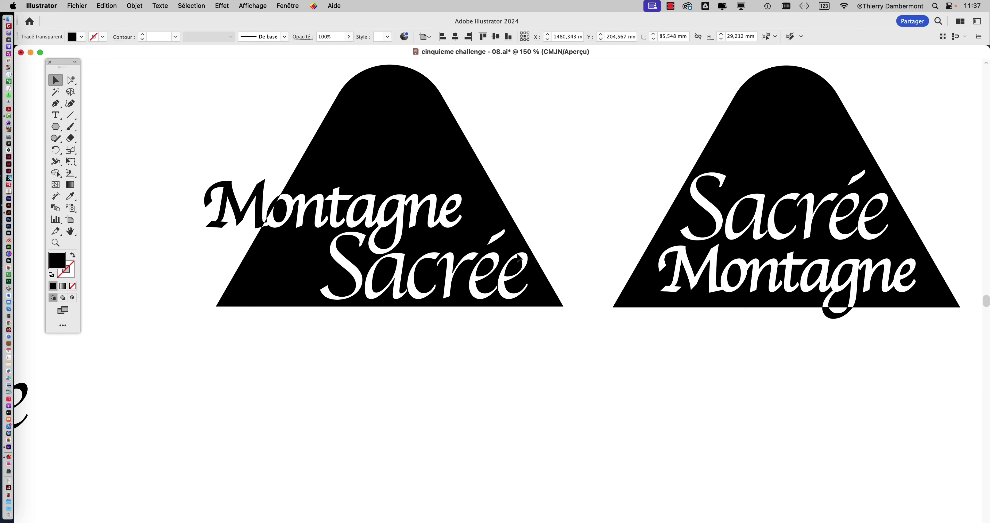
{"action": "left_click_drag", "start_coordinate": [518, 256], "coordinate": [519, 256]}
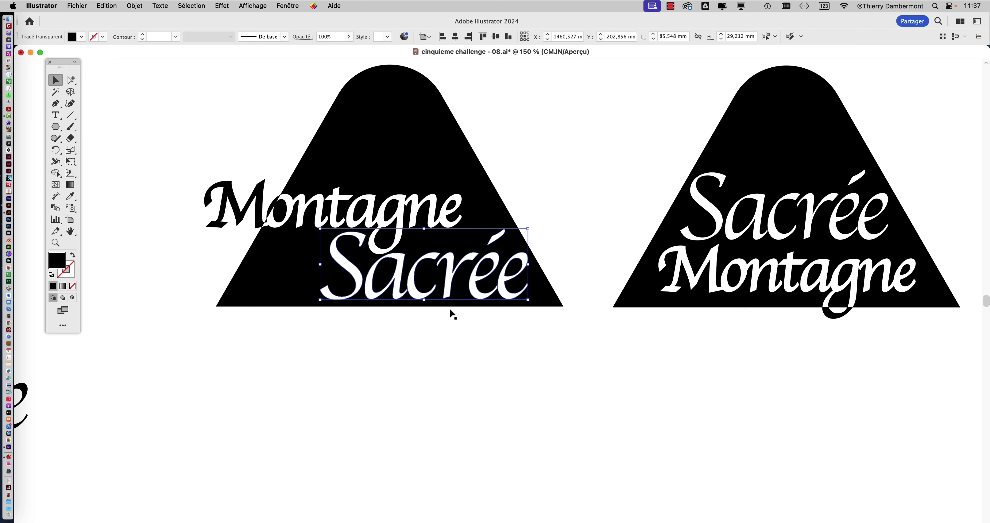
- Recall Sélection 1 again and move Sacrée right so its end crosses the first mountain's right edge, then deselect
{"action": "left_click", "coordinate": [417, 289]}
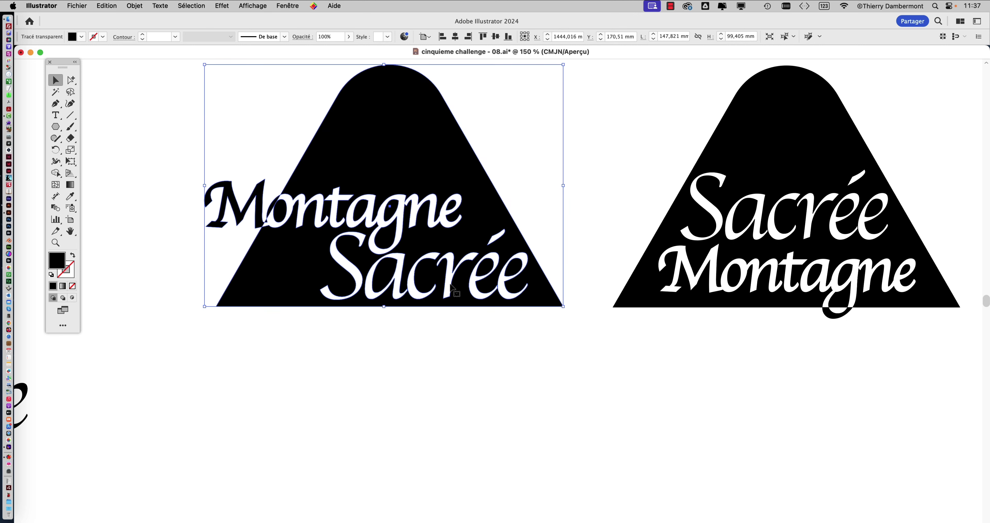
{"action": "left_click", "coordinate": [415, 352]}
{"action": "left_click", "coordinate": [202, 5]}
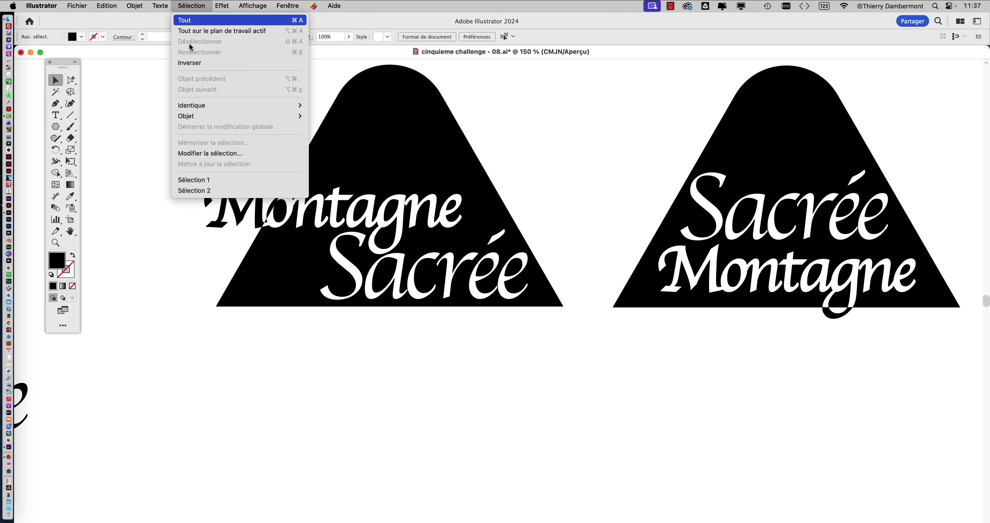
{"action": "left_click", "coordinate": [190, 178]}
{"action": "left_click_drag", "start_coordinate": [418, 266], "coordinate": [450, 267]}
{"action": "left_click", "coordinate": [409, 371]}
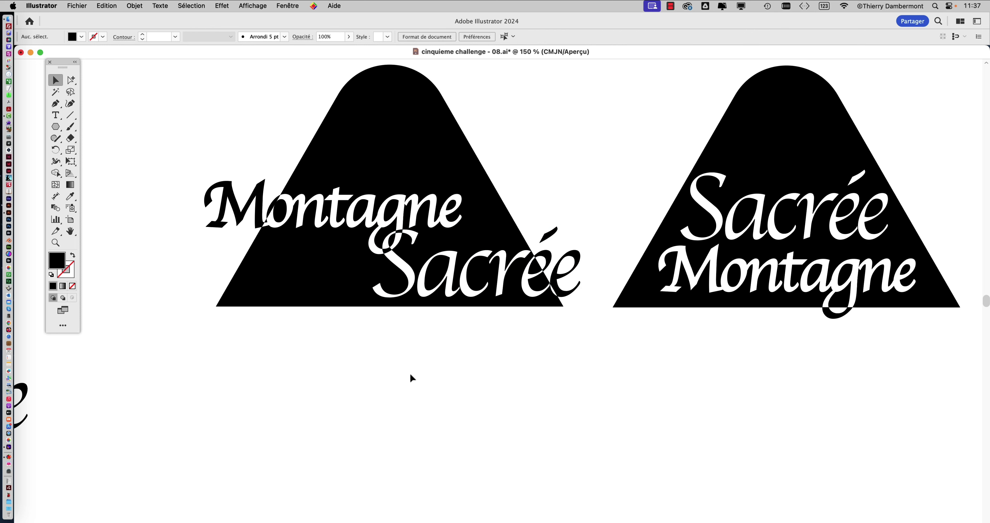
- Select only the first mountain's shape without its lettering and lower its peak to about two thirds height with Free Transform
{"action": "scroll", "coordinate": [411, 372], "scroll_direction": "down", "scroll_amount": 1}
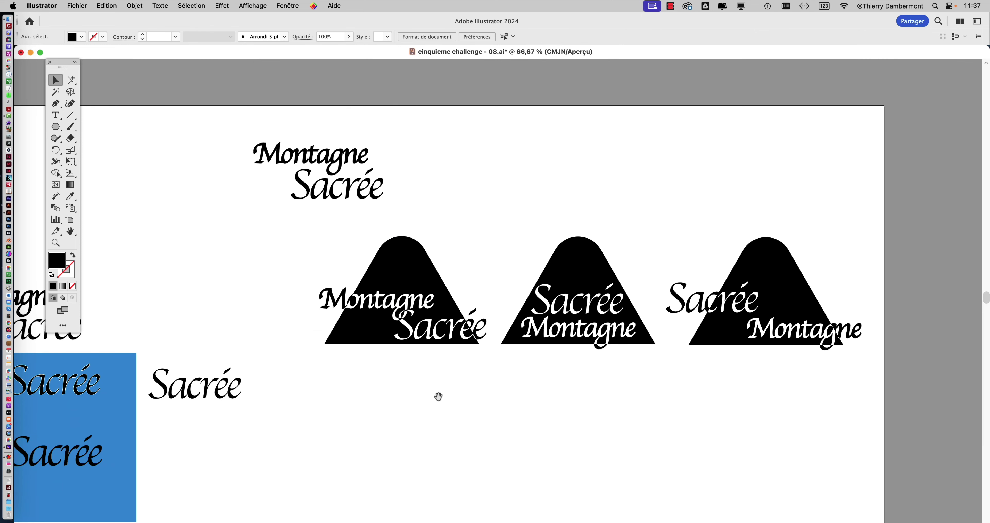
{"action": "left_click_drag", "start_coordinate": [439, 395], "coordinate": [410, 392]}
{"action": "left_click", "coordinate": [374, 256]}
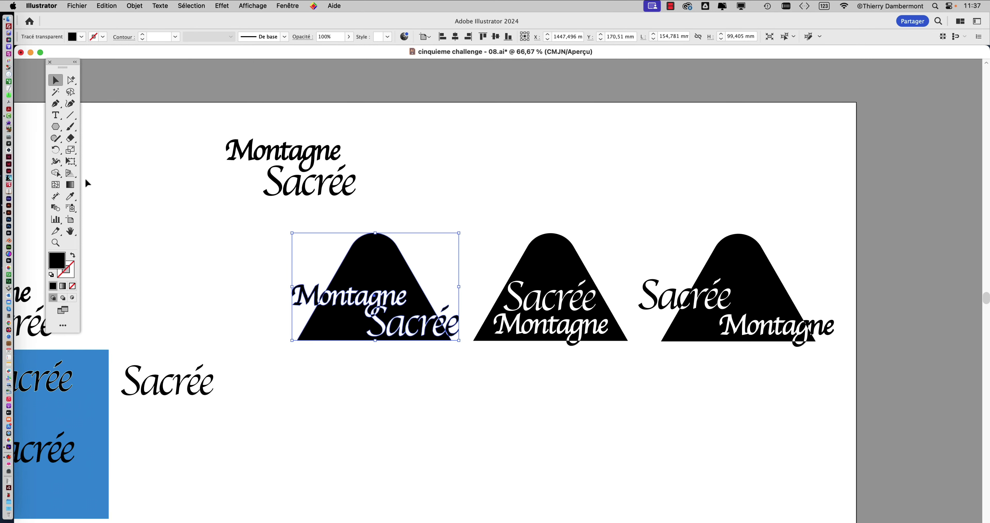
{"action": "left_click", "coordinate": [73, 163]}
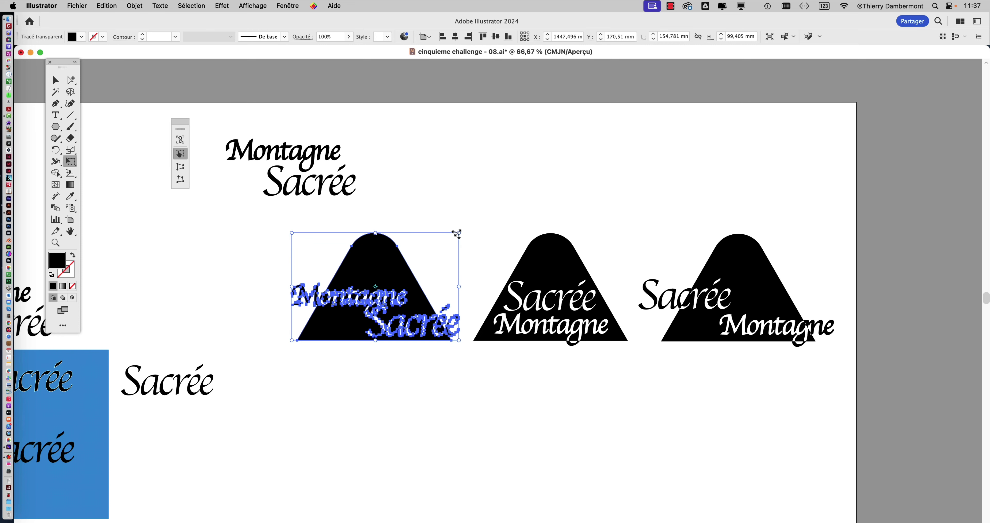
{"action": "left_click", "coordinate": [72, 81]}
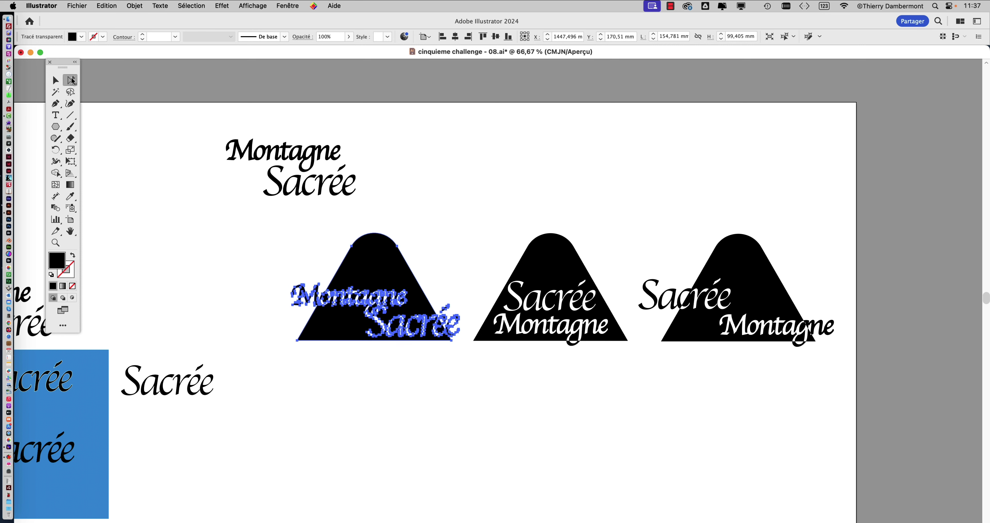
{"action": "left_click", "coordinate": [449, 233]}
{"action": "left_click", "coordinate": [389, 239]}
{"action": "left_click", "coordinate": [71, 161]}
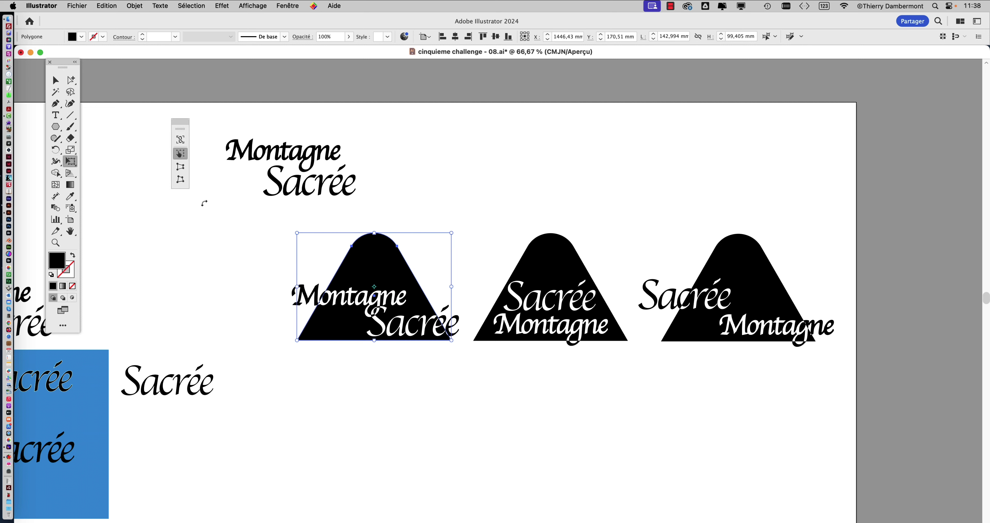
{"action": "left_click_drag", "start_coordinate": [450, 233], "coordinate": [453, 241]}
{"action": "left_click_drag", "start_coordinate": [374, 233], "coordinate": [373, 269]}
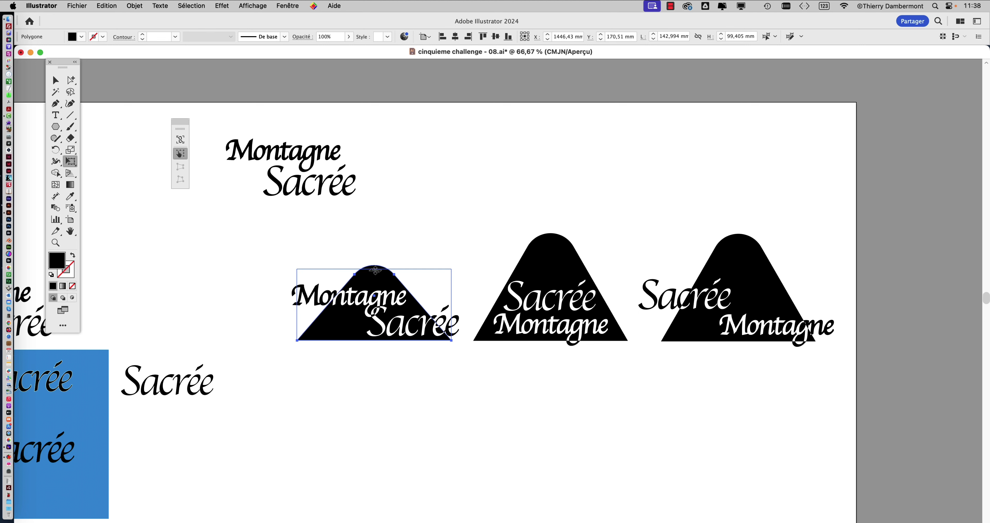
{"action": "left_click", "coordinate": [56, 80]}
{"action": "left_click", "coordinate": [214, 284]}
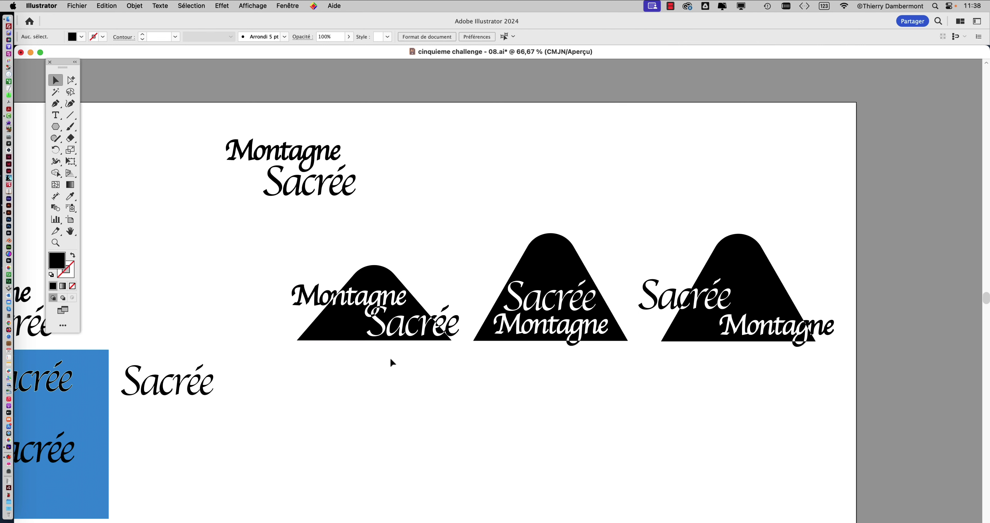
- Recall Sélection 1 and nudge Sacrée slightly left and down on the flattened mountain, then deselect it
{"action": "scroll", "coordinate": [390, 362], "scroll_direction": "up", "scroll_amount": 1}
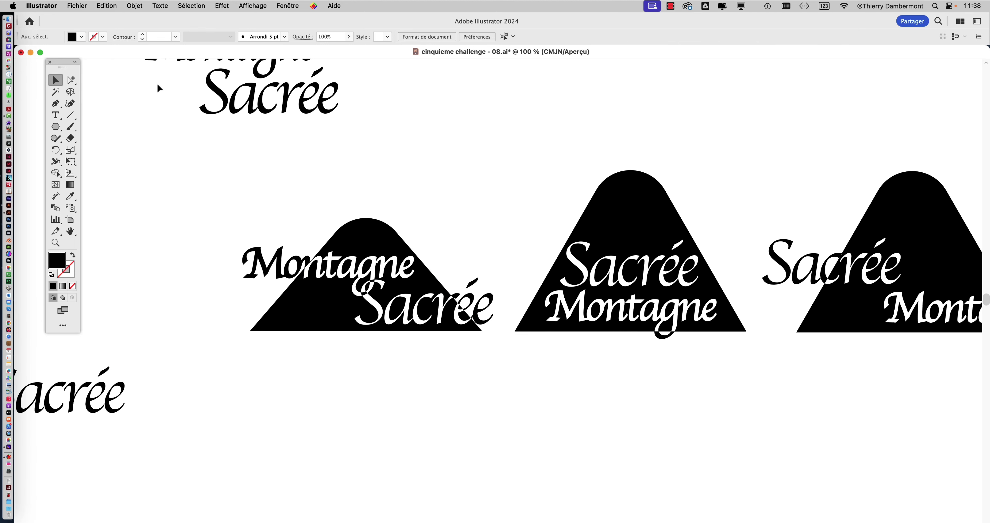
{"action": "left_click", "coordinate": [188, 6]}
{"action": "left_click", "coordinate": [213, 180]}
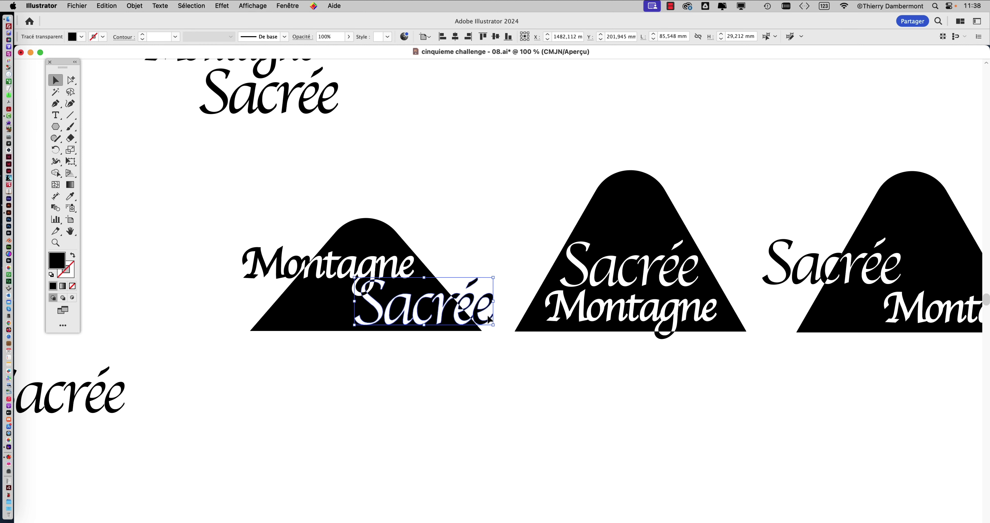
{"action": "left_click_drag", "start_coordinate": [486, 308], "coordinate": [478, 311]}
{"action": "left_click", "coordinate": [195, 221]}
{"action": "key", "text": "super+minus"}
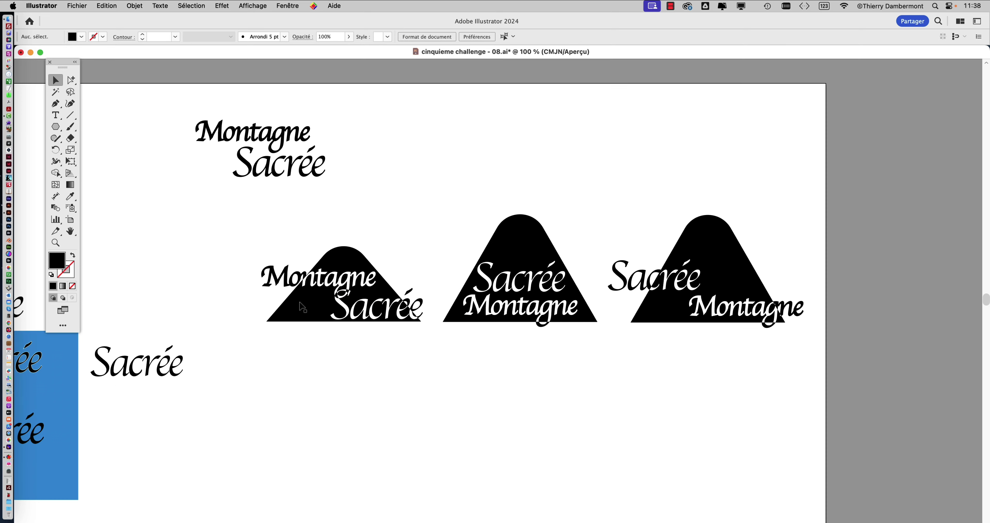
- Move the second and third mountains together straight down to the bottom edge of the artboard and deselect them
{"action": "left_click_drag", "start_coordinate": [385, 382], "coordinate": [377, 327]}
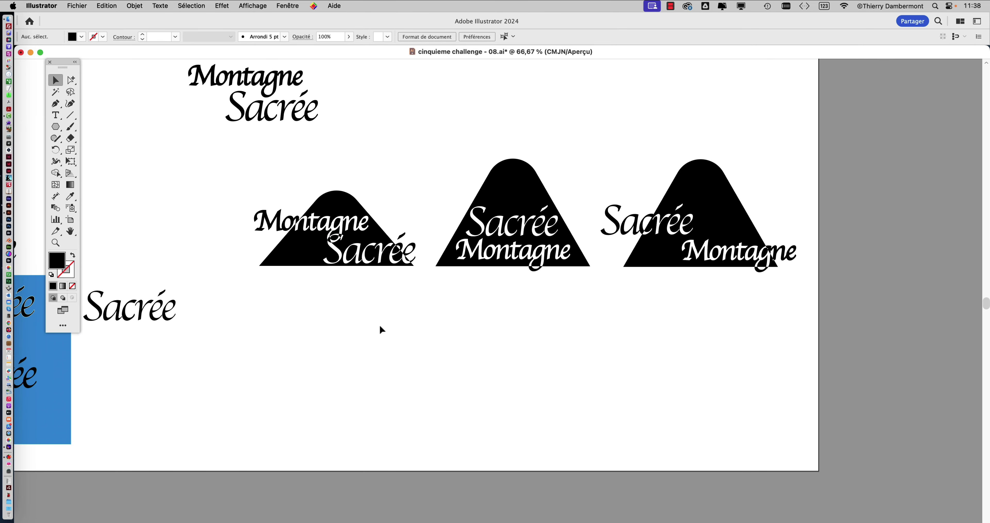
{"action": "left_click_drag", "start_coordinate": [71, 80], "coordinate": [127, 78]}
{"action": "left_click_drag", "start_coordinate": [461, 137], "coordinate": [690, 288]}
{"action": "left_click_drag", "start_coordinate": [546, 254], "coordinate": [542, 433]}
{"action": "left_click", "coordinate": [401, 336]}
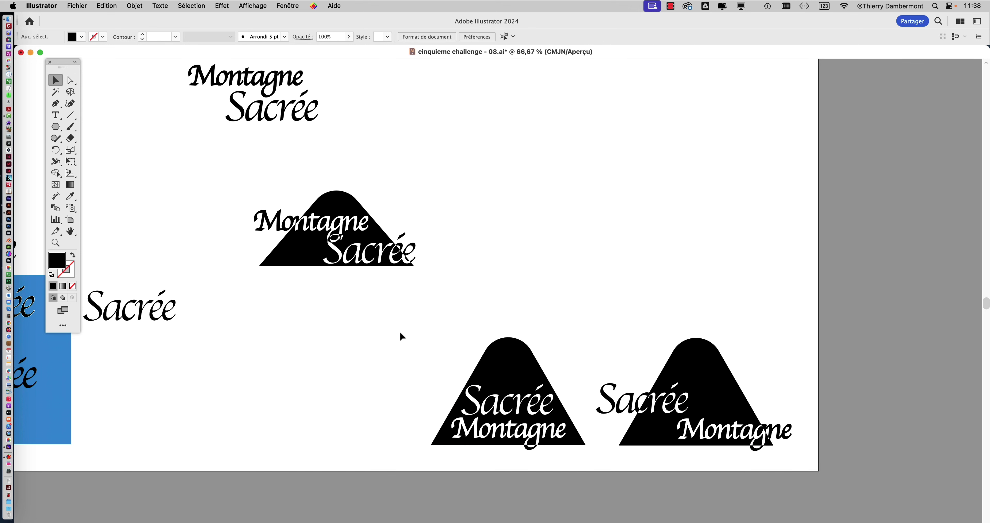
- Pull the flattened mountain's lower right corner outward beyond Sacrée and shorten the curve handle on the peak's right side
{"action": "left_click", "coordinate": [71, 80]}
{"action": "scroll", "coordinate": [427, 282], "scroll_direction": "up", "scroll_amount": 1}
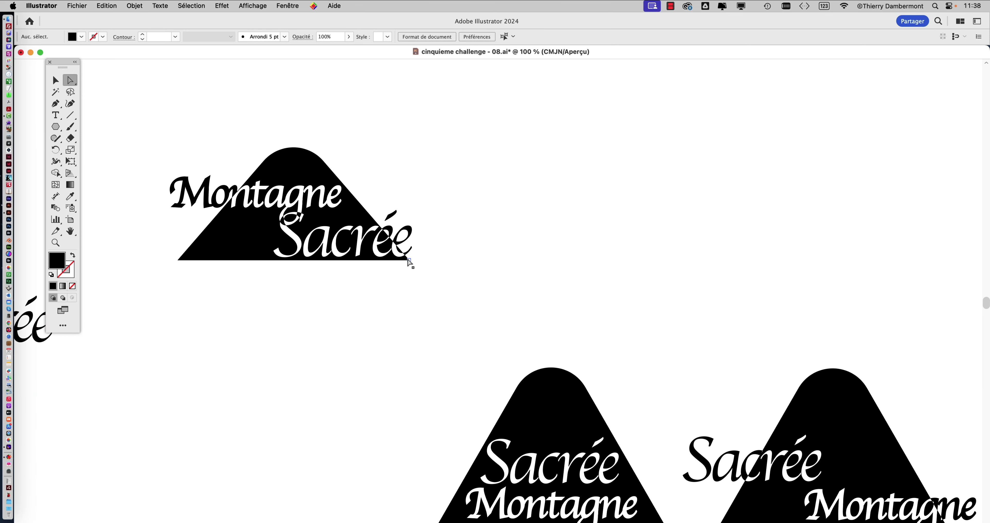
{"action": "left_click_drag", "start_coordinate": [410, 263], "coordinate": [453, 262]}
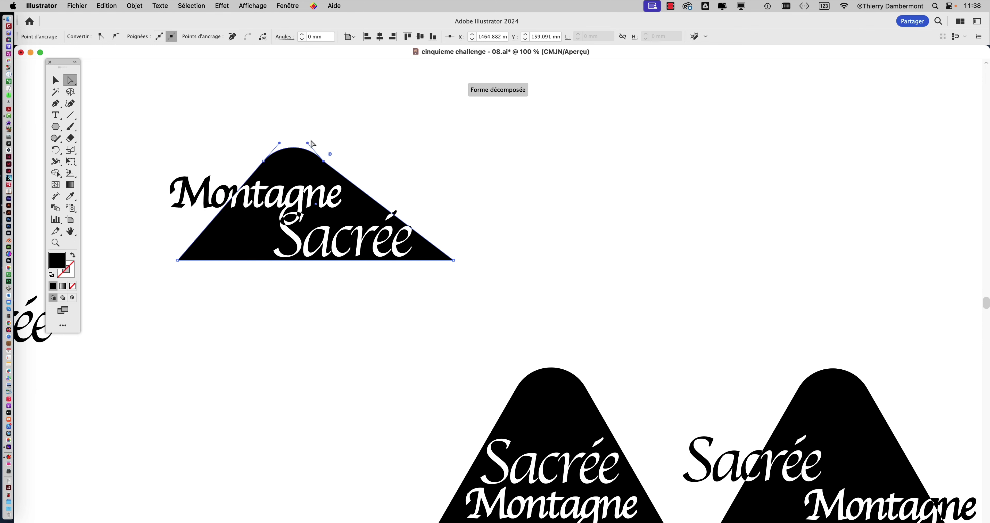
{"action": "left_click_drag", "start_coordinate": [307, 143], "coordinate": [301, 145]}
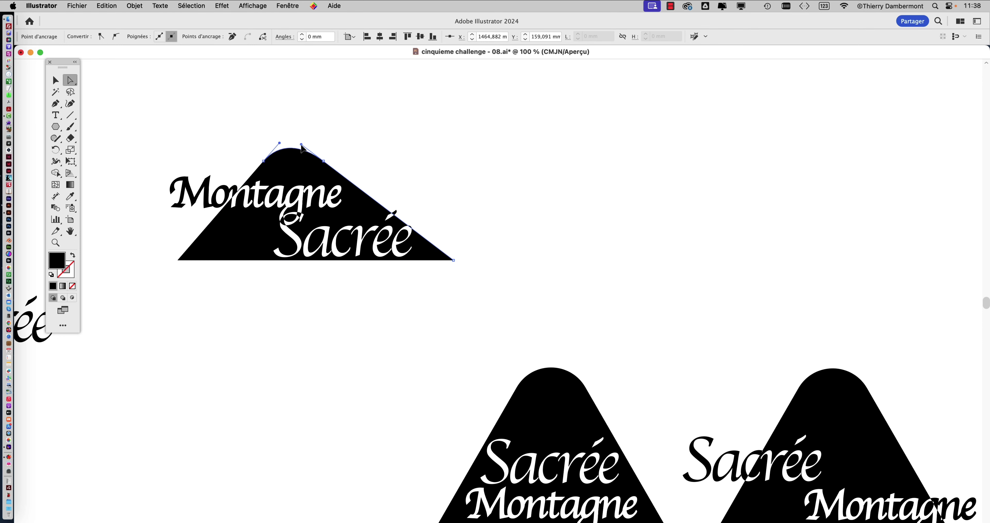
{"action": "left_click", "coordinate": [391, 145]}
{"action": "scroll", "coordinate": [531, 292], "scroll_direction": "down", "scroll_amount": 2}
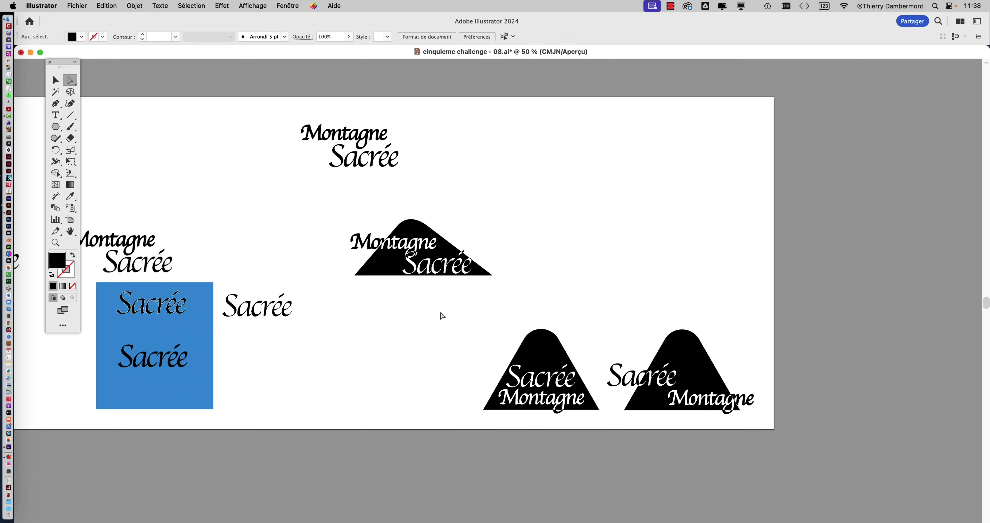
- Save the document as a new version named cinquieme challenge - 09.ai
{"action": "left_click", "coordinate": [73, 6]}
{"action": "left_click", "coordinate": [118, 121]}
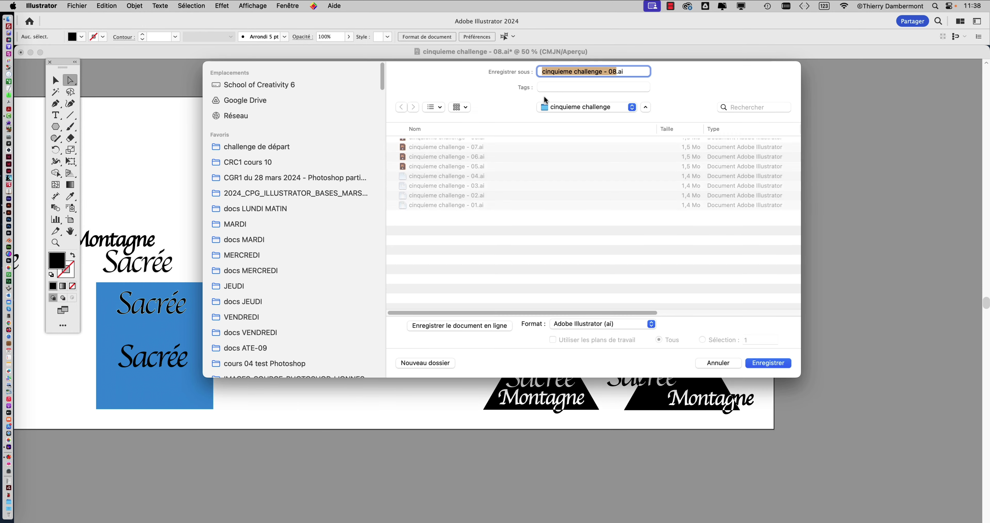
{"action": "left_click", "coordinate": [615, 72]}
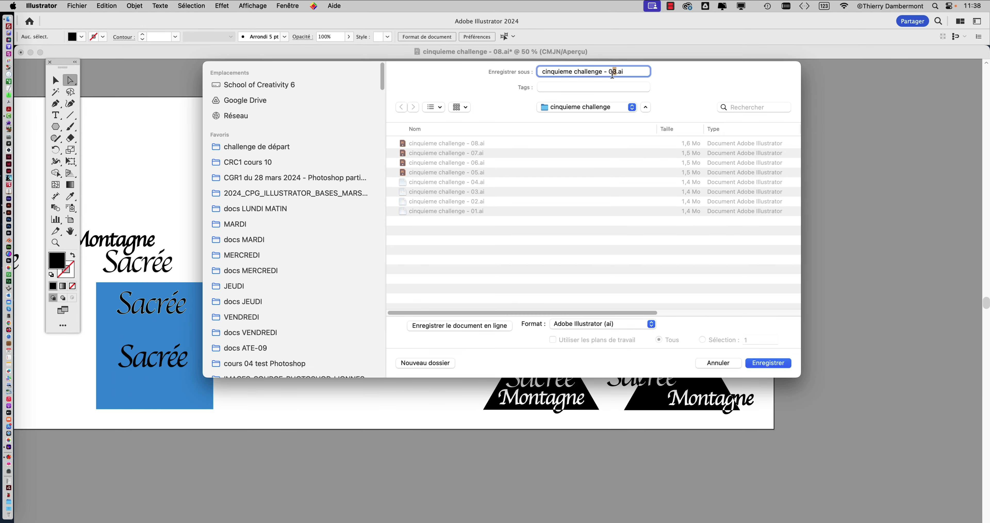
{"action": "type", "text": "9"}
{"action": "key", "text": "Return"}
{"action": "left_click", "coordinate": [842, 400]}
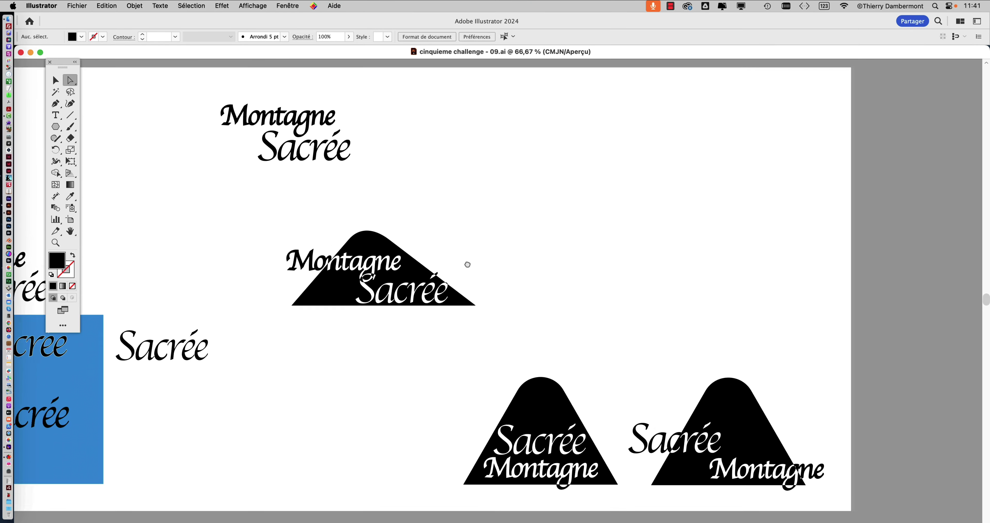
- Move the plain Montagne Sacrée lettering right along the artboard's upper area and check its paths in outline view
{"action": "scroll", "coordinate": [464, 261], "scroll_direction": "up", "scroll_amount": 3}
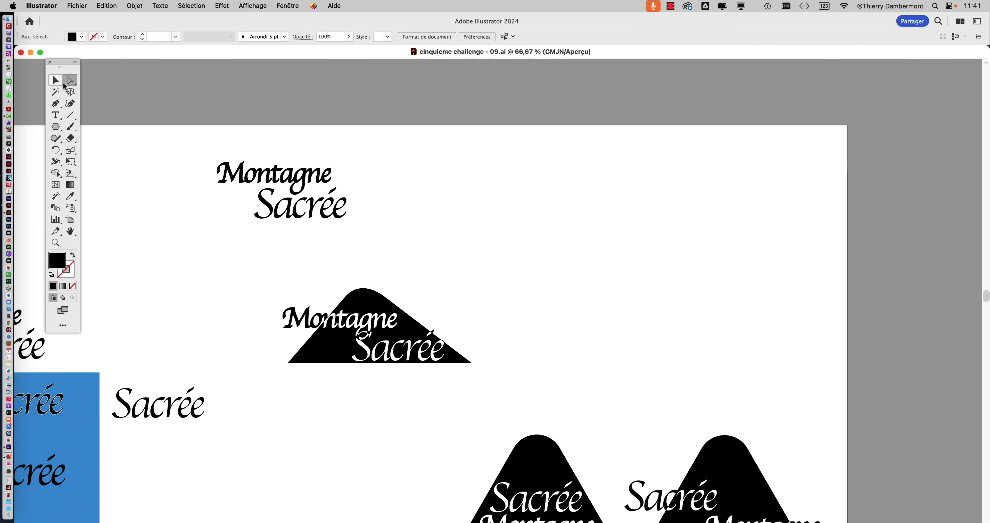
{"action": "left_click", "coordinate": [57, 80]}
{"action": "left_click_drag", "start_coordinate": [212, 141], "coordinate": [631, 218]}
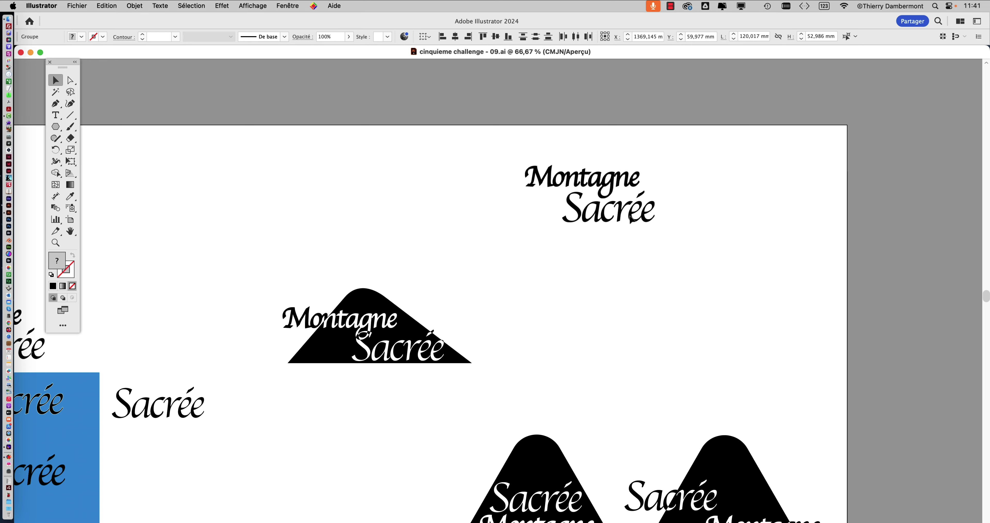
{"action": "scroll", "coordinate": [623, 215], "scroll_direction": "up", "scroll_amount": 2}
{"action": "key", "text": "super+y"}
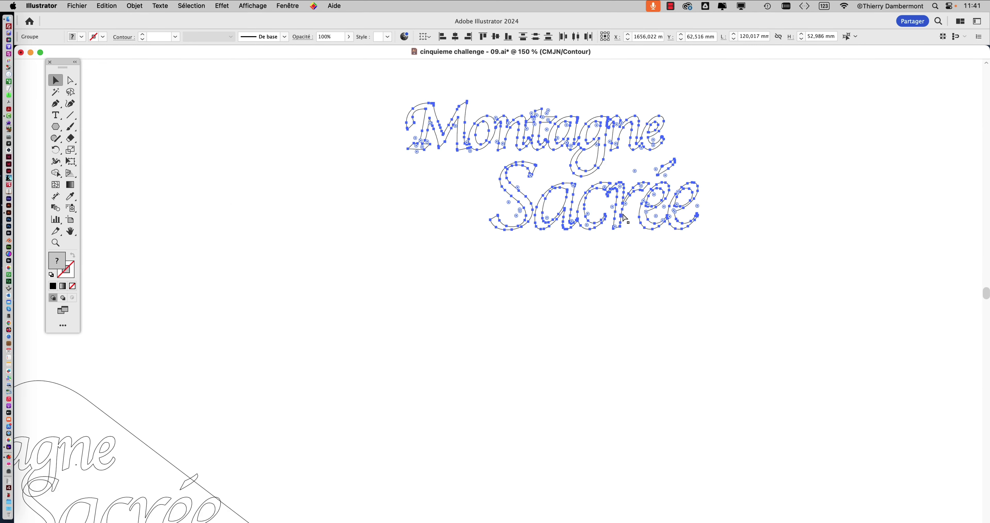
{"action": "key", "text": "super+y"}
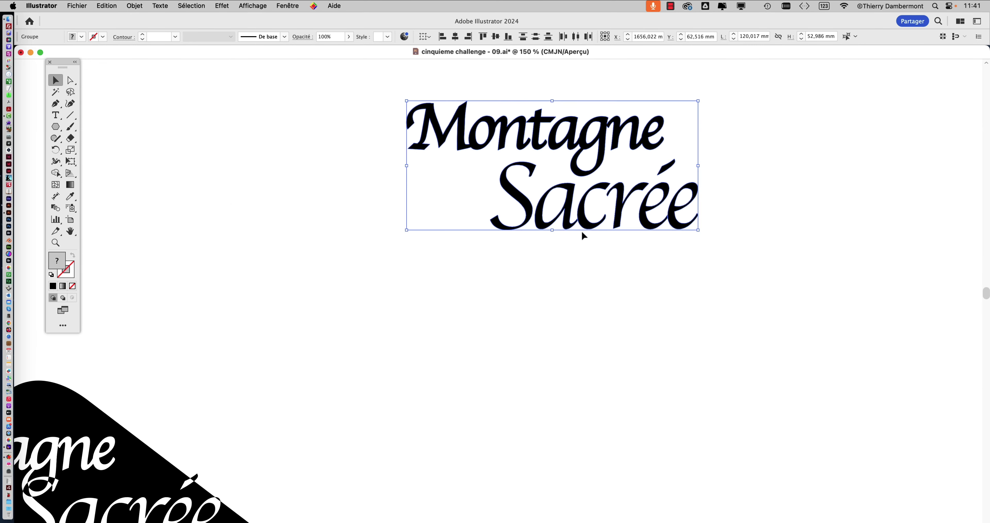
- Extend the artboard's right edge outward to a width of about 2376 mm
{"action": "scroll", "coordinate": [584, 235], "scroll_direction": "down", "scroll_amount": 3}
{"action": "scroll", "coordinate": [530, 327], "scroll_direction": "right", "scroll_amount": 3}
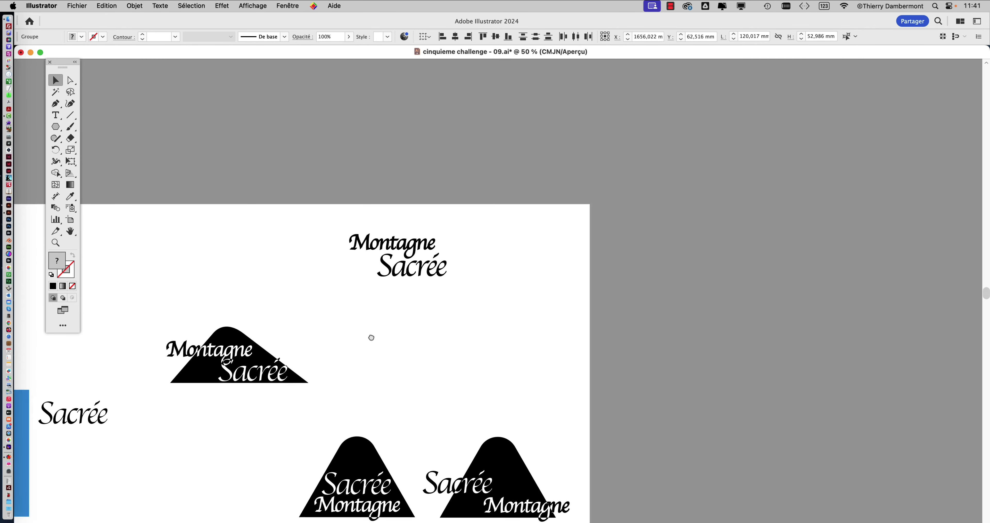
{"action": "left_click", "coordinate": [70, 219]}
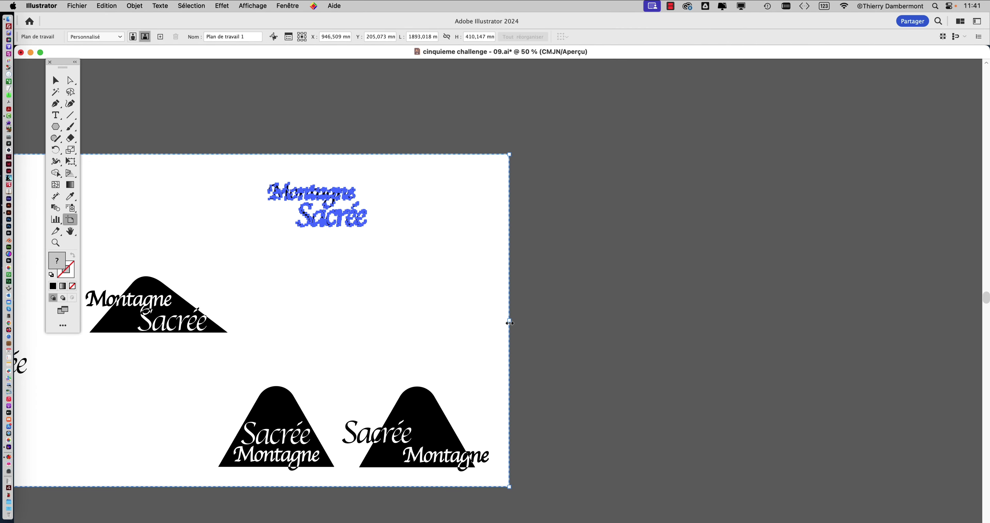
{"action": "left_click_drag", "start_coordinate": [509, 323], "coordinate": [901, 320]}
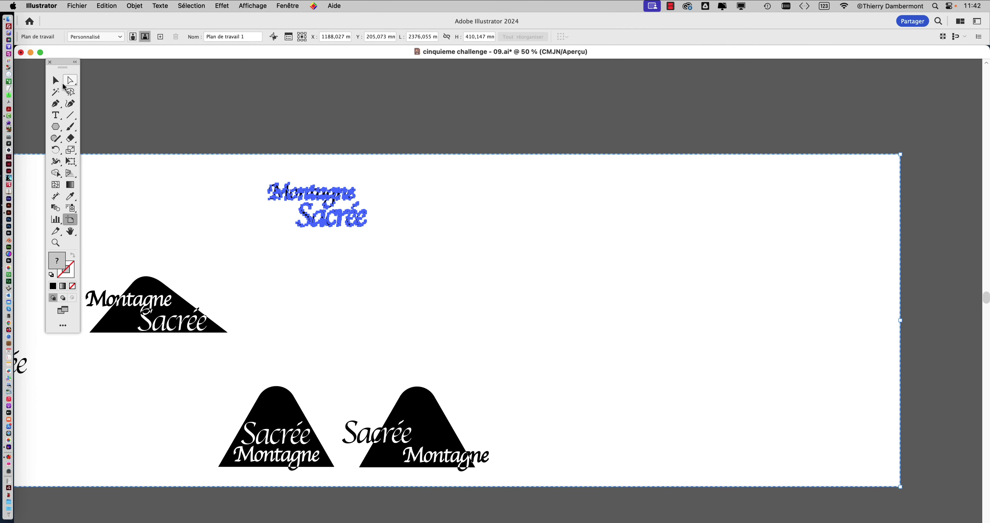
- Place a copy of the Montagne Sacrée lettering in the new empty area on the right and deselect it
{"action": "left_click", "coordinate": [56, 80]}
{"action": "left_click_drag", "start_coordinate": [292, 196], "coordinate": [620, 204]}
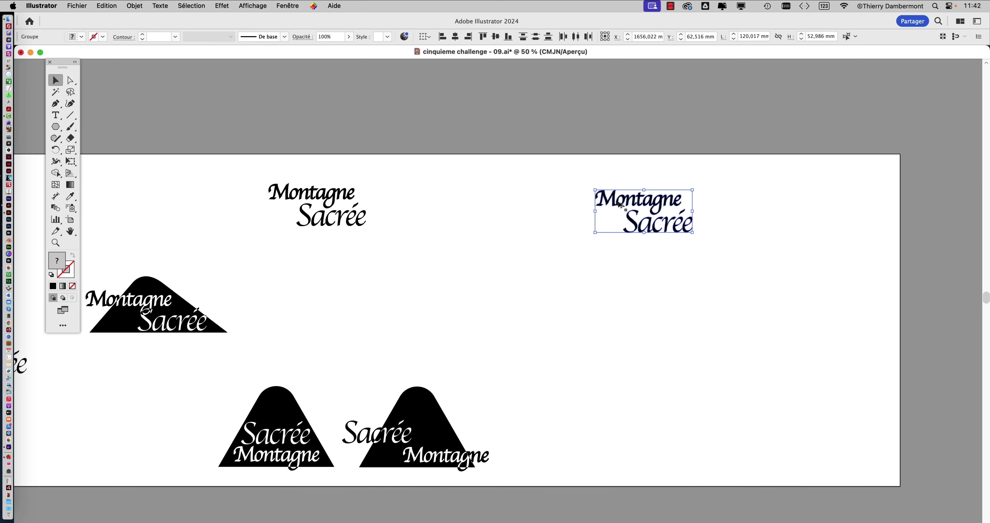
{"action": "left_click_drag", "start_coordinate": [683, 236], "coordinate": [682, 236]}
{"action": "scroll", "coordinate": [682, 236], "scroll_direction": "up", "scroll_amount": 3}
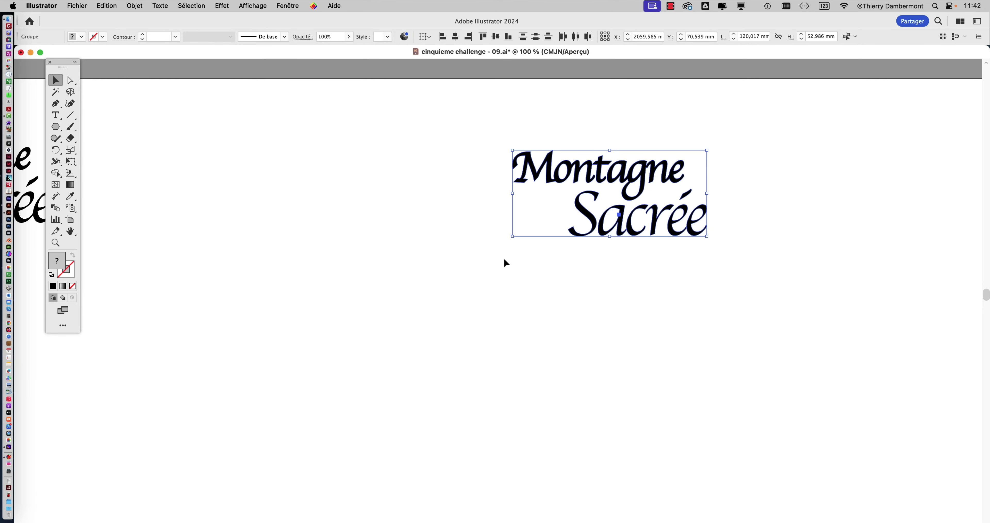
{"action": "left_click", "coordinate": [551, 267]}
{"action": "scroll", "coordinate": [552, 268], "scroll_direction": "down", "scroll_amount": 3}
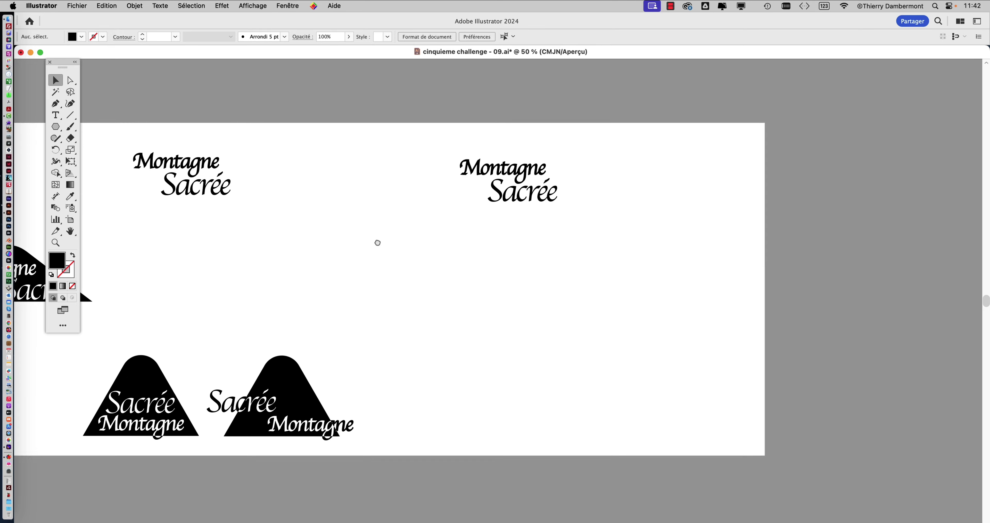
- Draw a black three-sided polygon about 185 mm wide and place it below and slightly right of the copied lettering
{"action": "left_click", "coordinate": [54, 129]}
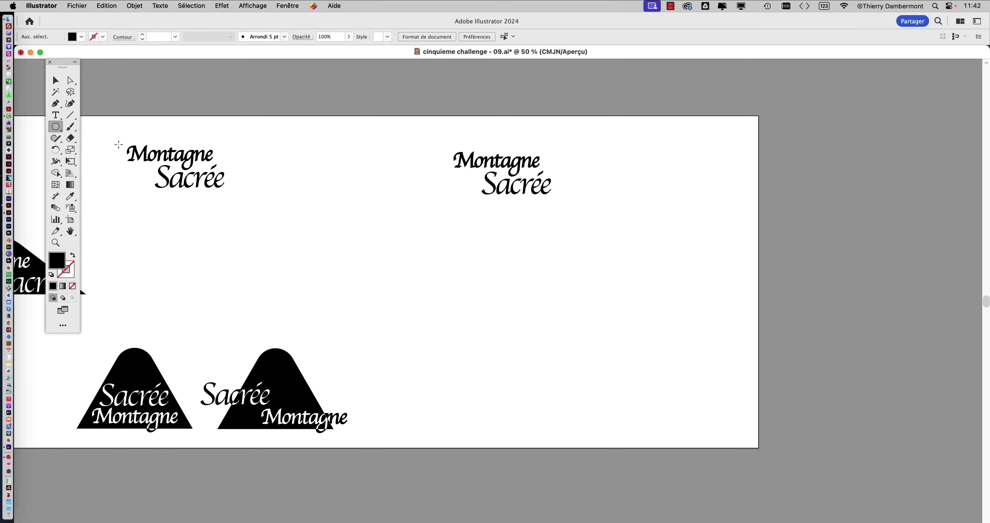
{"action": "left_click_drag", "start_coordinate": [501, 245], "coordinate": [574, 287]}
{"action": "key", "text": "Up"}
{"action": "key", "text": "Up"}
{"action": "key", "text": "Up"}
{"action": "key", "text": "Up"}
{"action": "key", "text": "Up"}
{"action": "key", "text": "Up"}
{"action": "key", "text": "Up"}
{"action": "key", "text": "Up"}
{"action": "key", "text": "Down"}
{"action": "key", "text": "Down"}
{"action": "key", "text": "Down"}
{"action": "key", "text": "Down"}
{"action": "key", "text": "Down"}
{"action": "key", "text": "Down"}
{"action": "key", "text": "Down"}
{"action": "key", "text": "Down"}
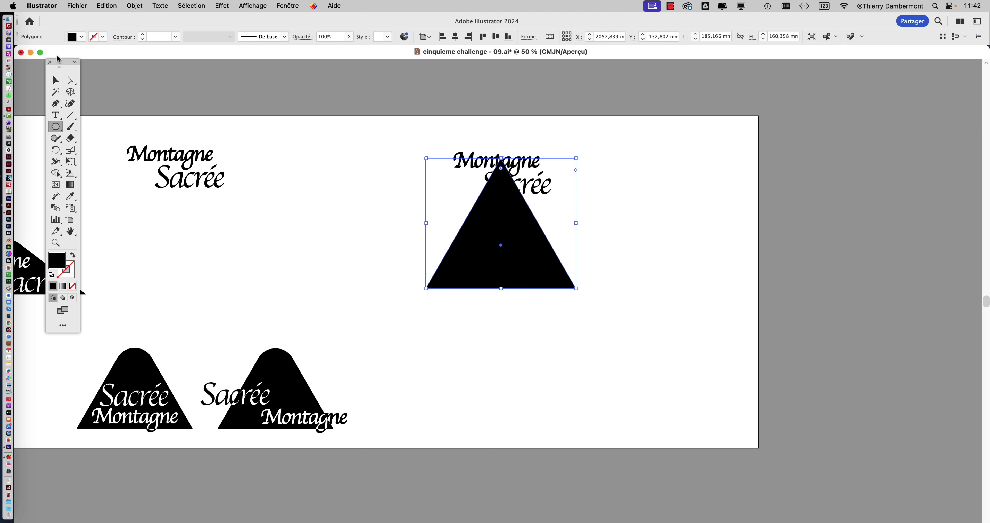
{"action": "left_click", "coordinate": [56, 81]}
{"action": "left_click_drag", "start_coordinate": [512, 224], "coordinate": [563, 273]}
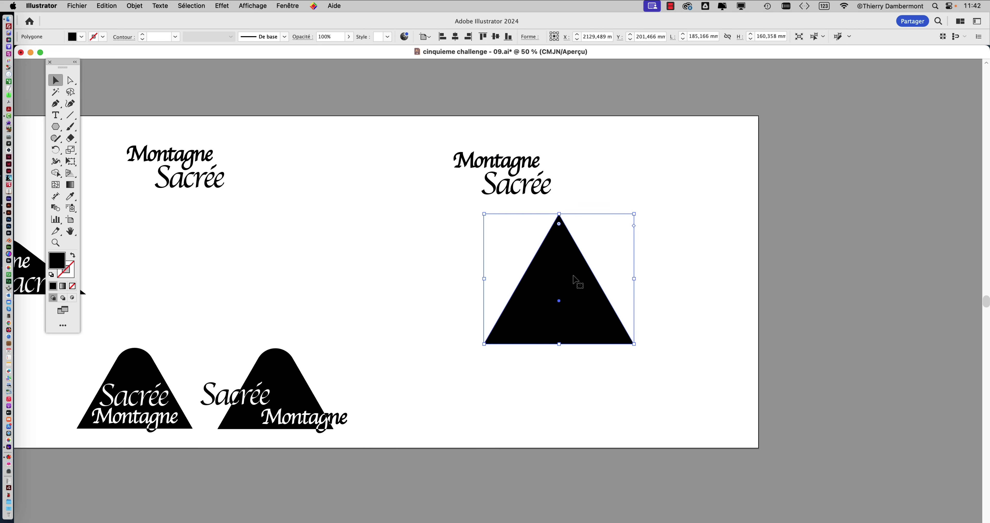
- Round only the new triangle's apex until the shape is about 132 mm high, then deselect it
{"action": "scroll", "coordinate": [566, 264], "scroll_direction": "up", "scroll_amount": 2}
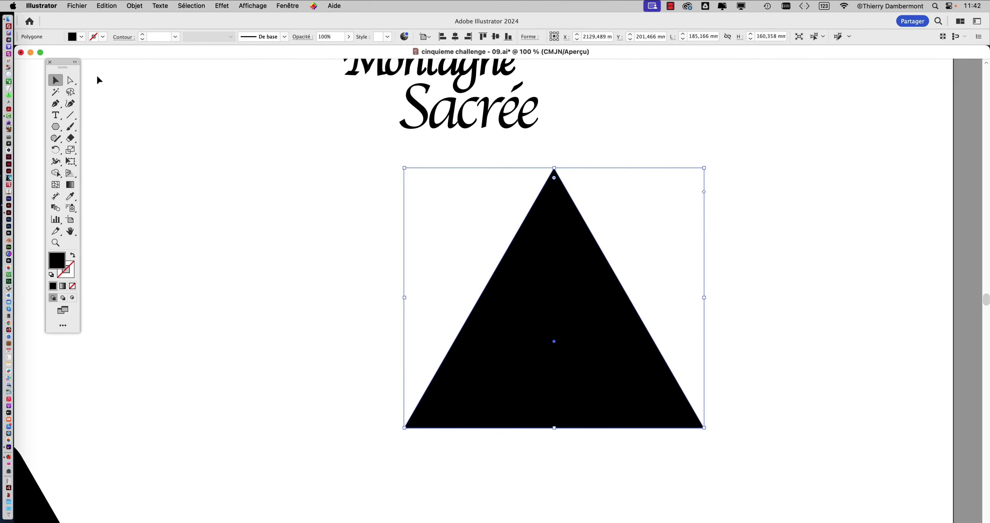
{"action": "left_click", "coordinate": [70, 82]}
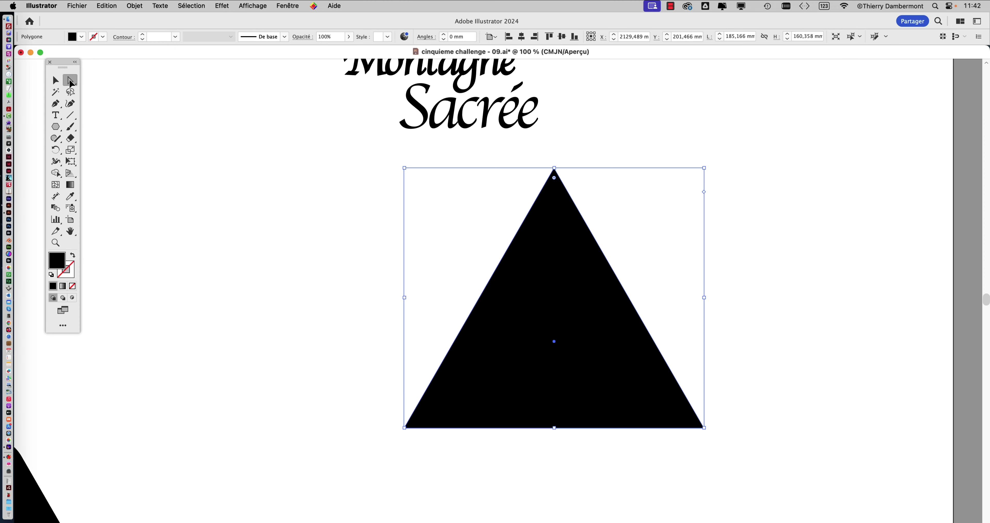
{"action": "key", "text": "super+alt+8"}
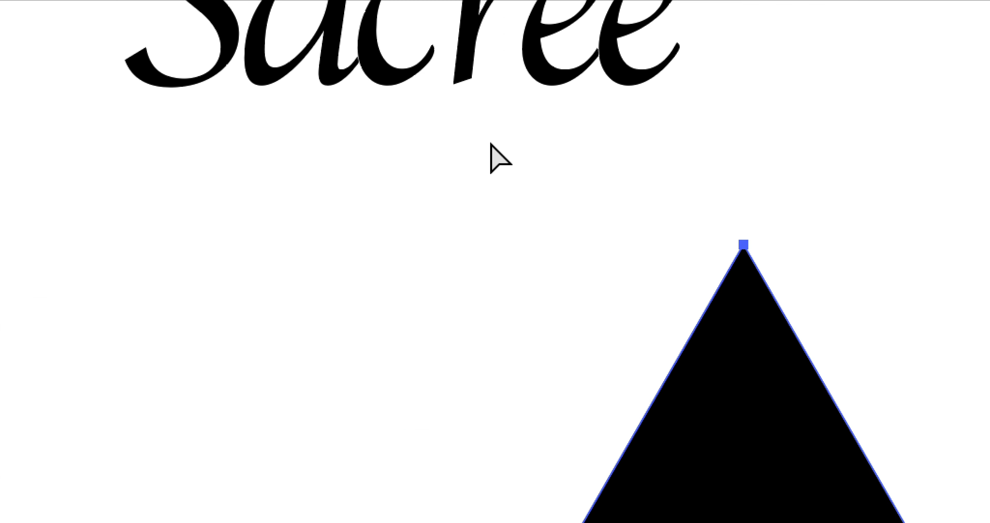
{"action": "left_click_drag", "start_coordinate": [499, 135], "coordinate": [753, 356]}
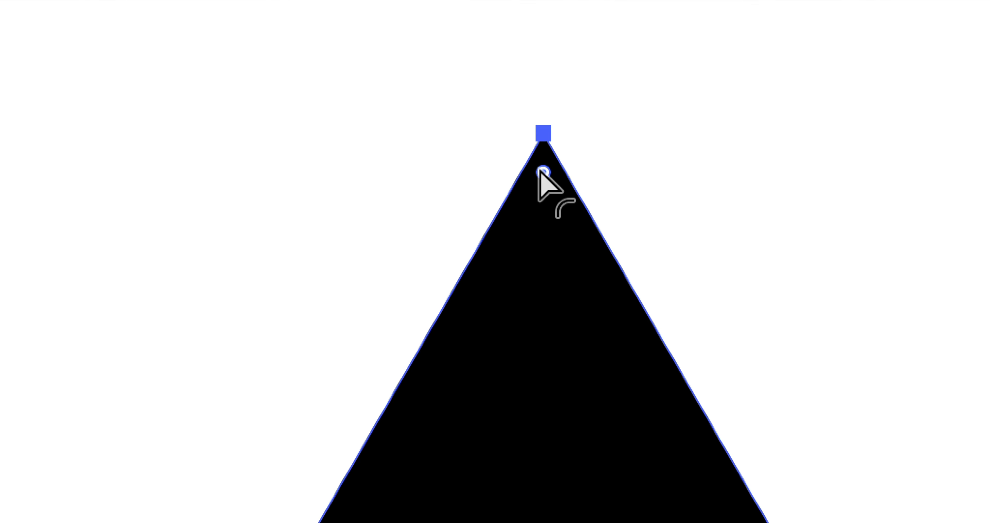
{"action": "left_click_drag", "start_coordinate": [539, 169], "coordinate": [572, 234]}
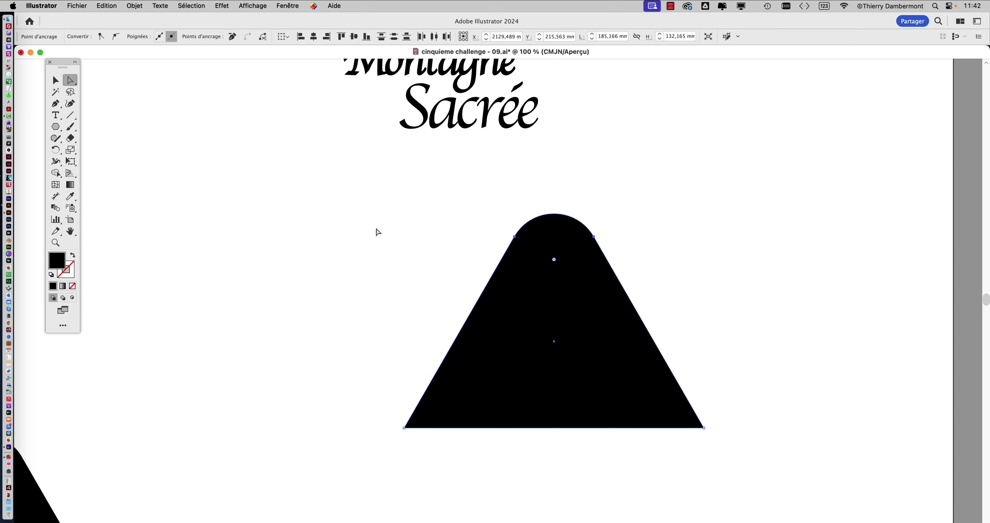
{"action": "scroll", "coordinate": [376, 232], "scroll_direction": "down", "scroll_amount": 2}
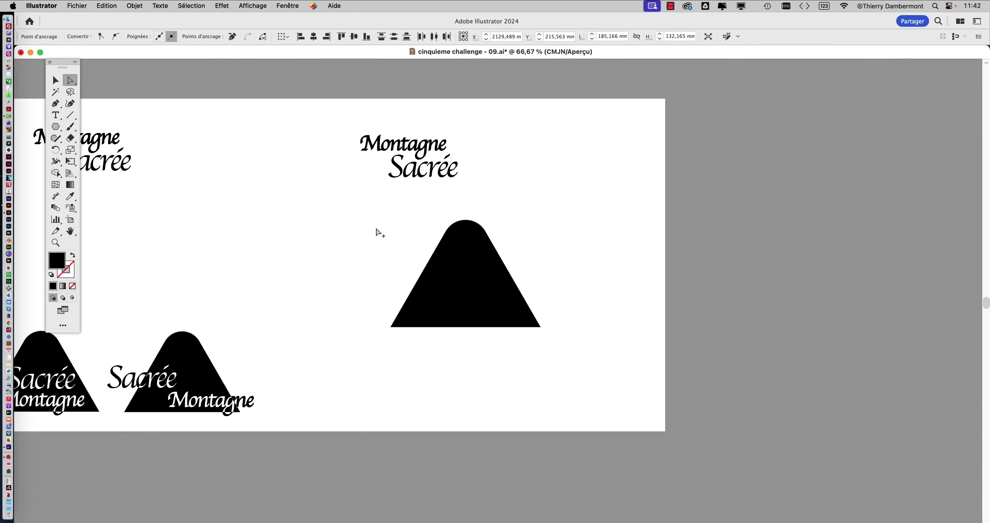
{"action": "left_click", "coordinate": [57, 80]}
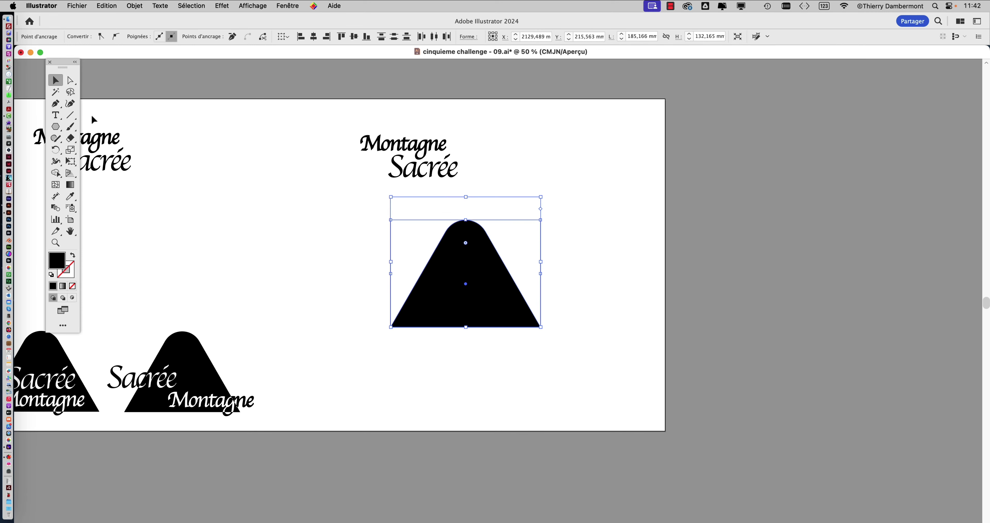
{"action": "left_click", "coordinate": [308, 232]}
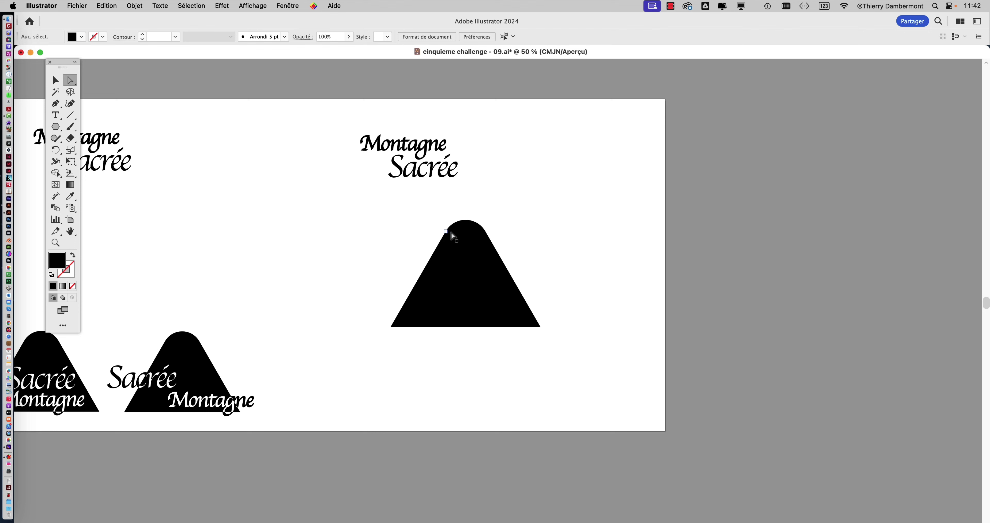
- Slightly round both base corners of the new mountain together and deselect it
{"action": "left_click", "coordinate": [454, 236]}
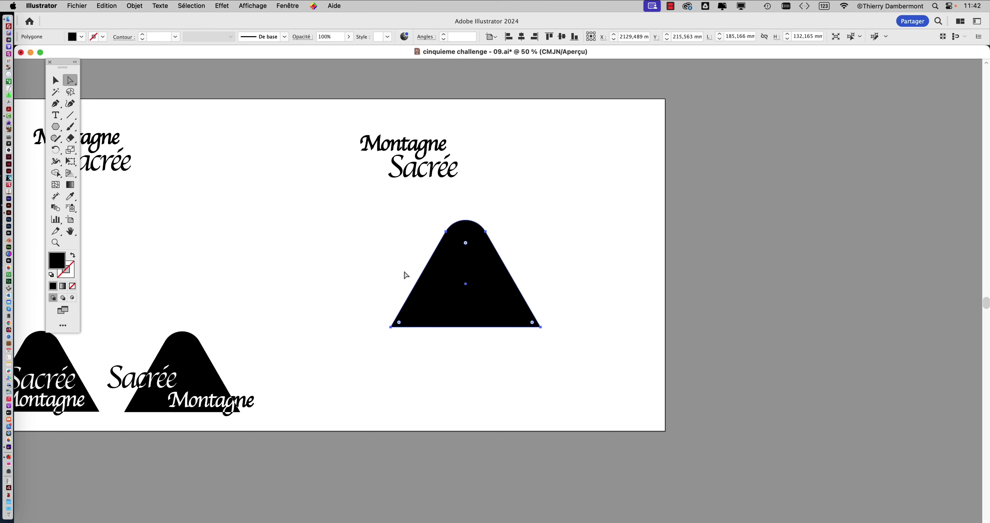
{"action": "key", "text": "super"}
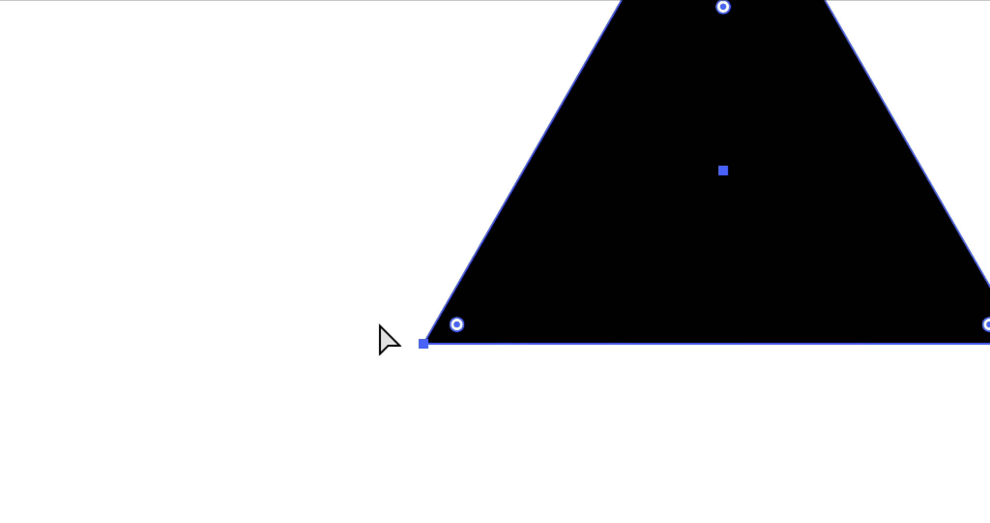
{"action": "left_click_drag", "start_coordinate": [381, 317], "coordinate": [526, 340]}
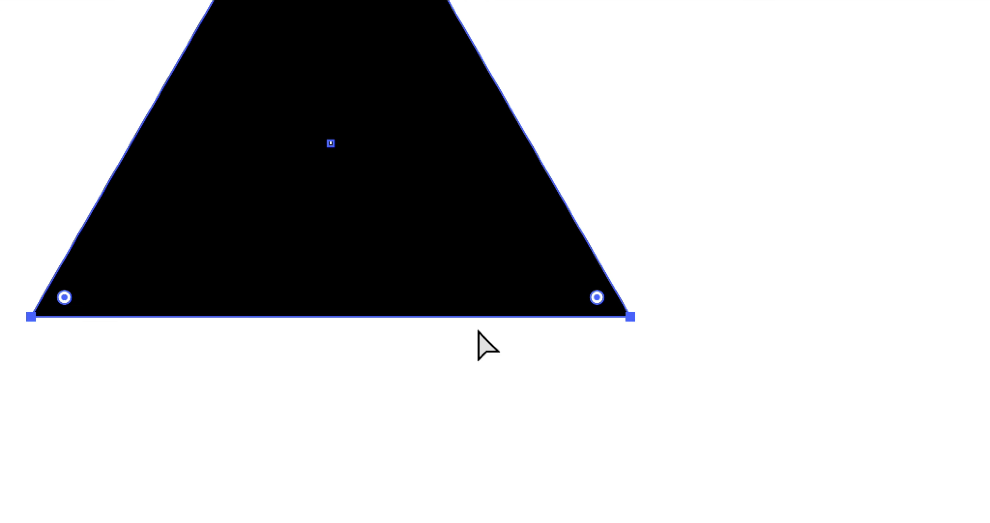
{"action": "left_click_drag", "start_coordinate": [397, 324], "coordinate": [394, 331]}
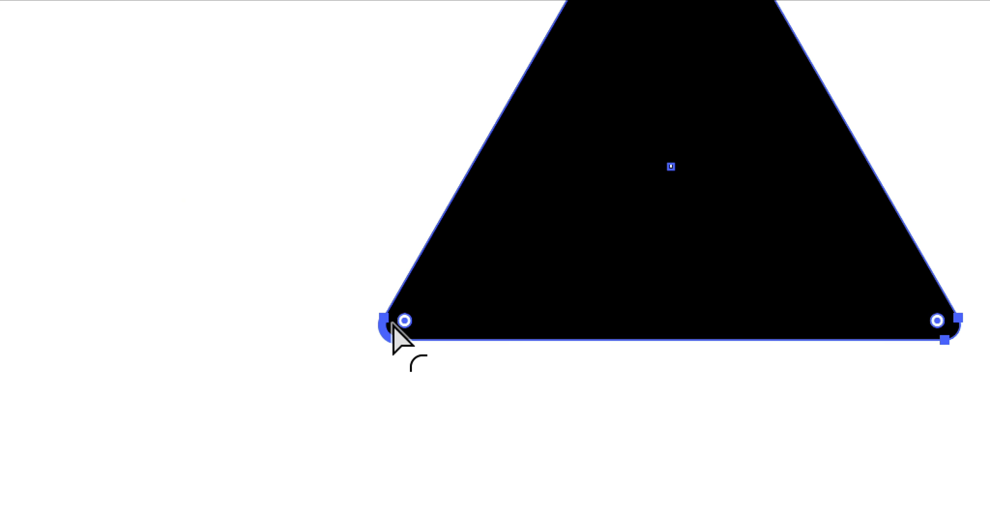
{"action": "left_click", "coordinate": [393, 309]}
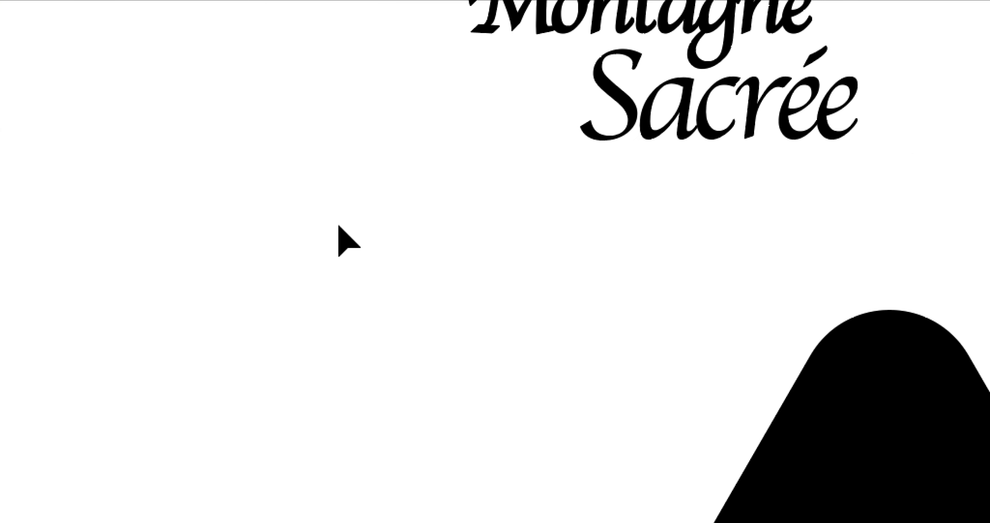
- Round both base corners of the new mountain further until the shape is about 175 mm wide, and deselect it
{"action": "left_click", "coordinate": [446, 269]}
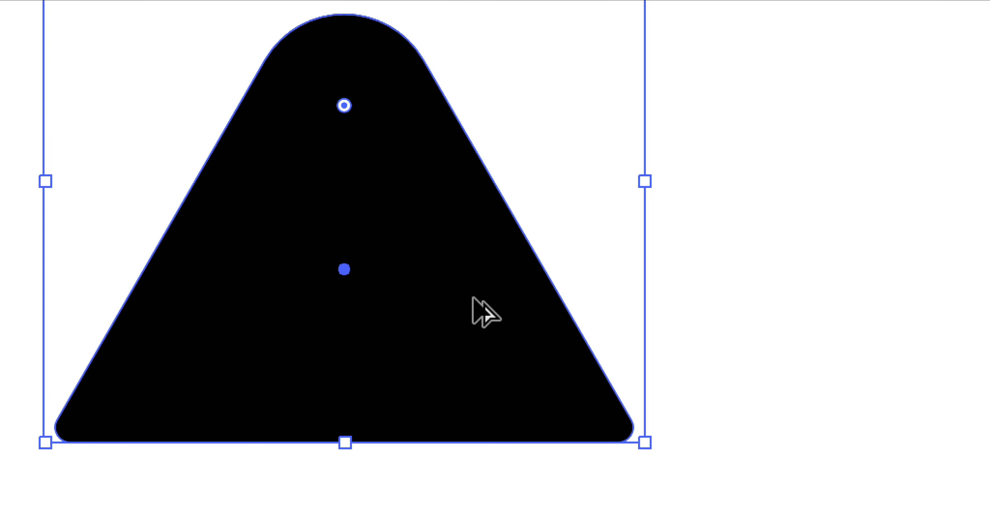
{"action": "key", "text": "a"}
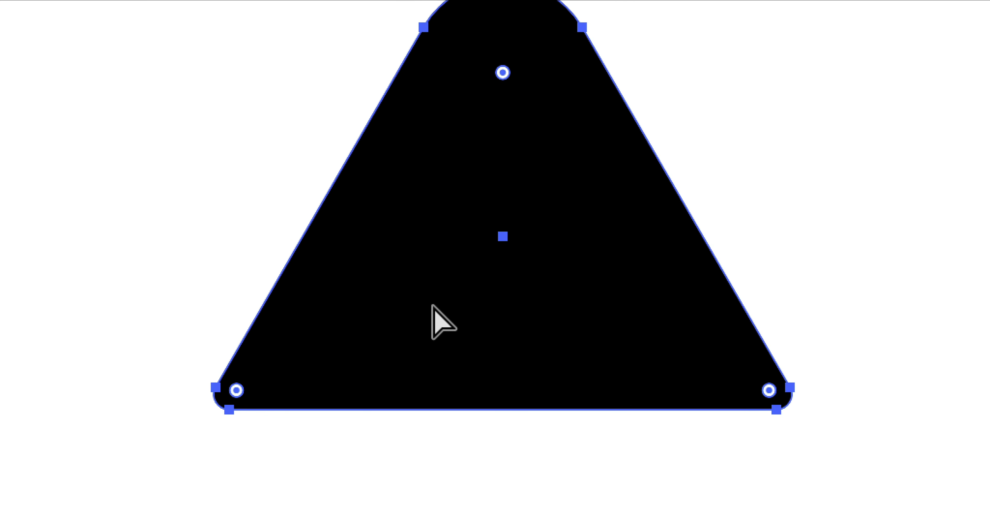
{"action": "left_click_drag", "start_coordinate": [394, 324], "coordinate": [449, 309]}
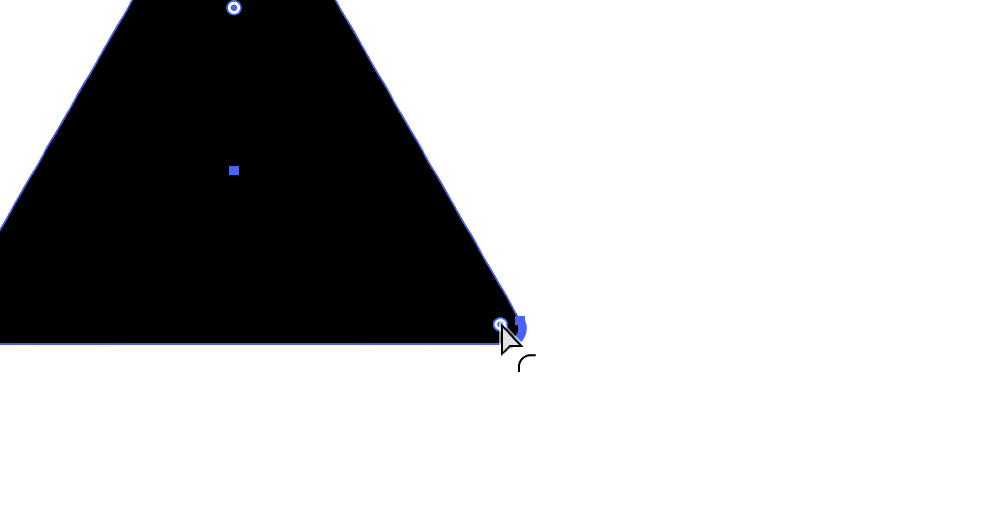
{"action": "left_click_drag", "start_coordinate": [723, 455], "coordinate": [684, 434]}
{"action": "left_click_drag", "start_coordinate": [493, 318], "coordinate": [496, 325]}
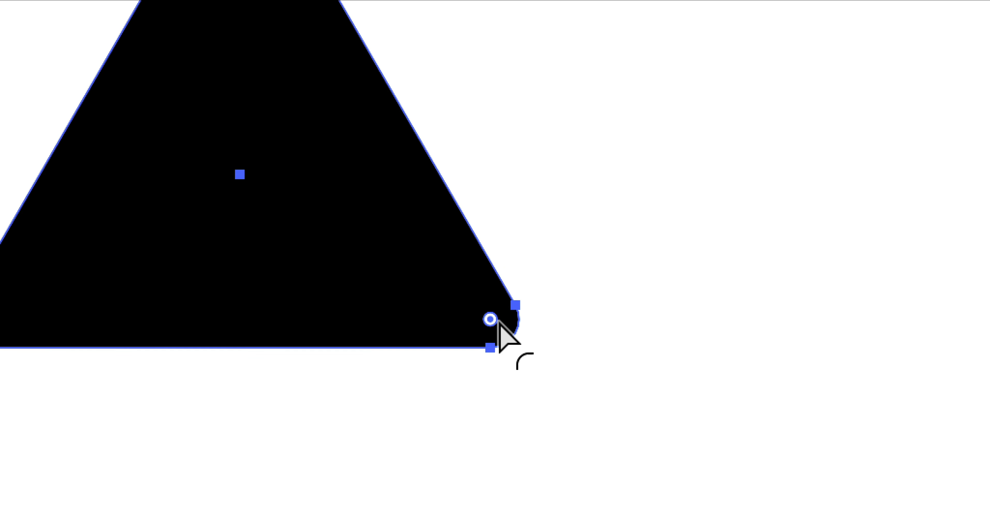
{"action": "key", "text": "v"}
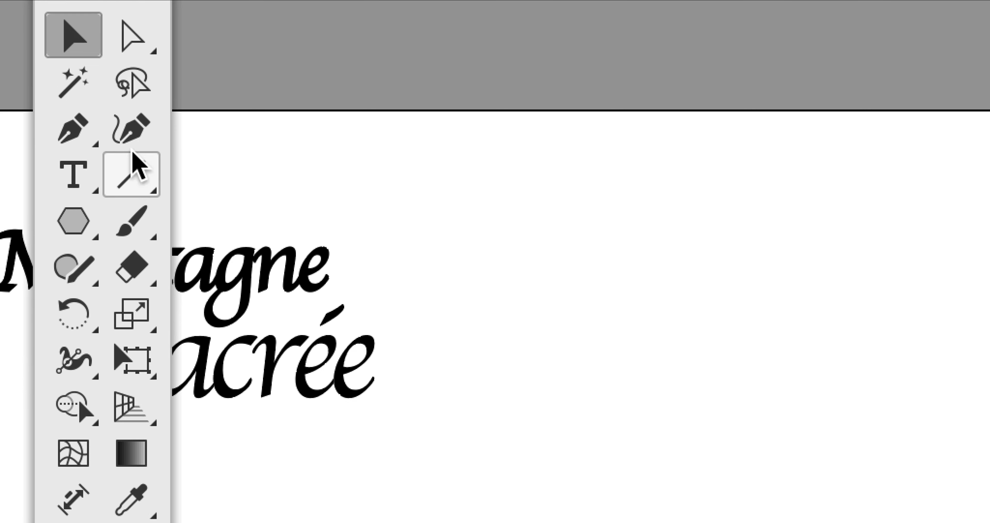
{"action": "left_click", "coordinate": [131, 123]}
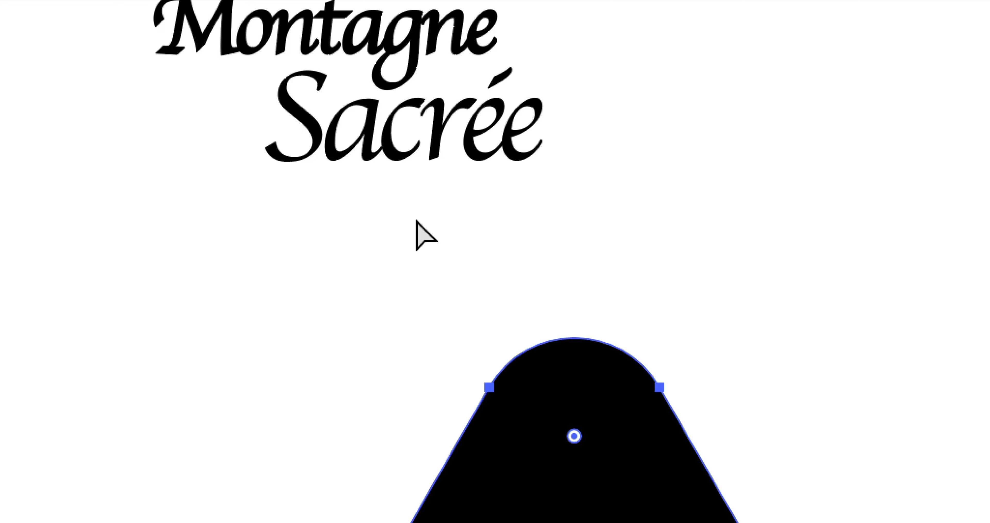
{"action": "left_click", "coordinate": [416, 221]}
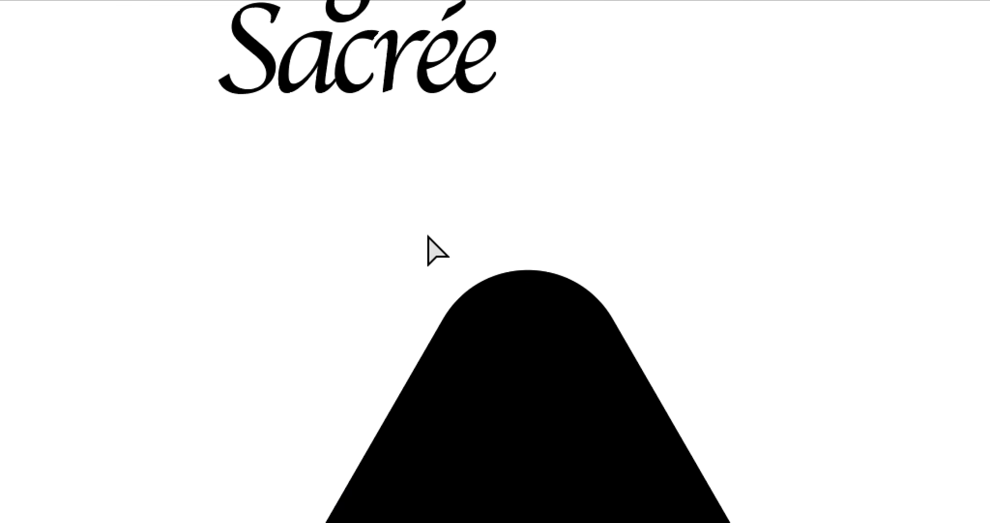
- Round the new mountain's apex further until the shape is about 120 mm high, and deselect it
{"action": "left_click_drag", "start_coordinate": [399, 282], "coordinate": [755, 505]}
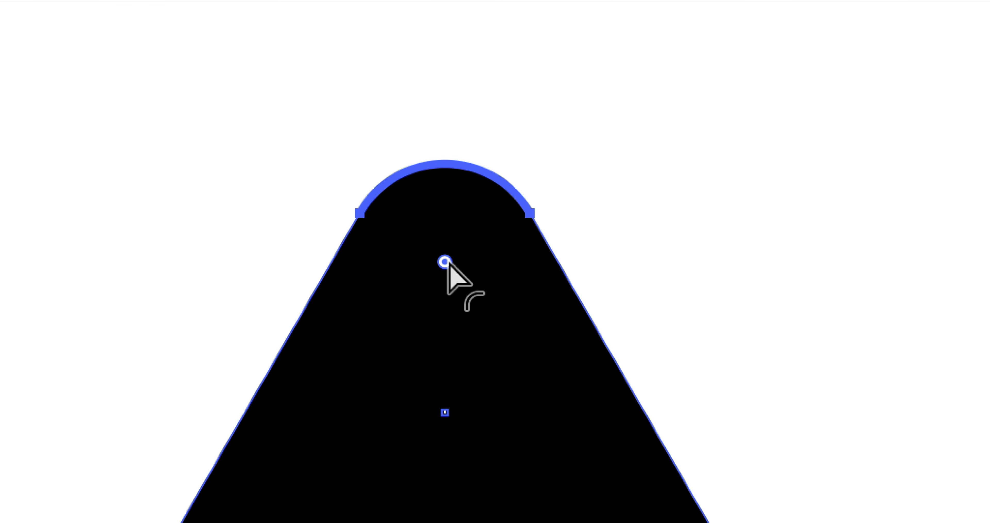
{"action": "left_click_drag", "start_coordinate": [410, 243], "coordinate": [416, 278]}
{"action": "key", "text": "v"}
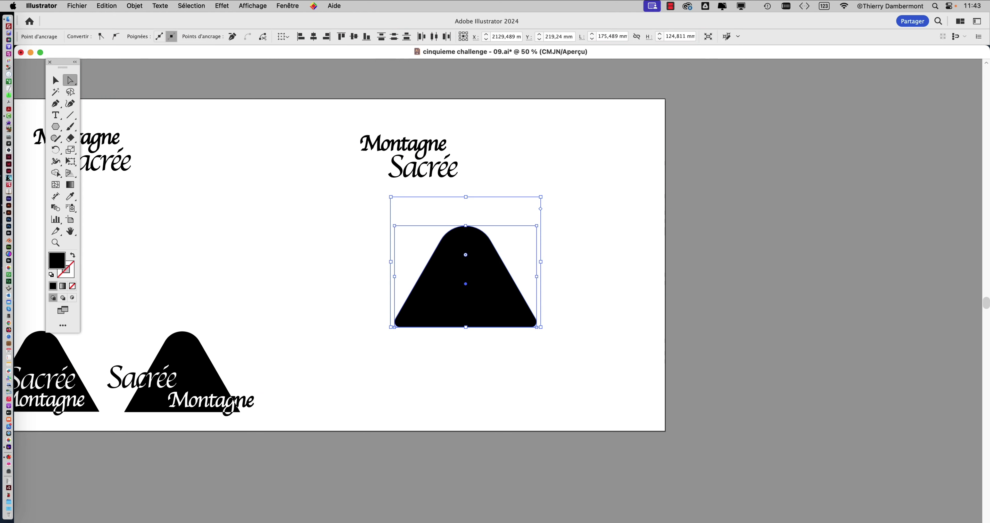
{"action": "key", "text": "a"}
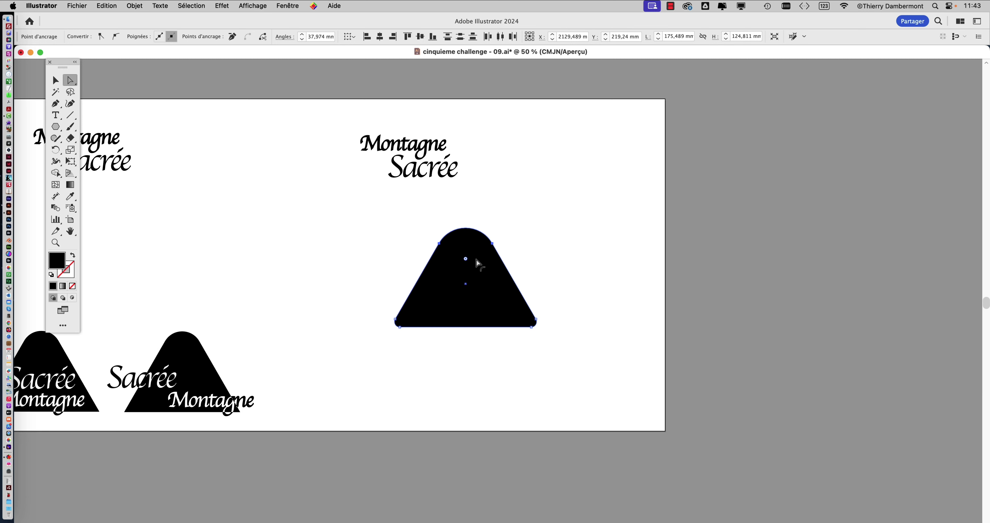
{"action": "left_click_drag", "start_coordinate": [476, 259], "coordinate": [481, 263]}
{"action": "left_click", "coordinate": [56, 80]}
{"action": "left_click", "coordinate": [292, 227]}
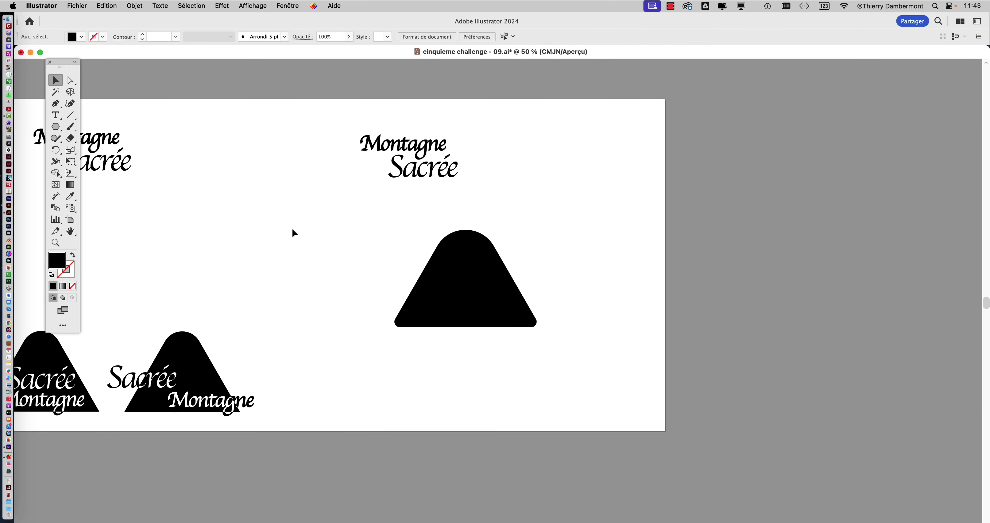
- Save the document as a new version named cinquieme challenge - 10.ai
{"action": "left_click", "coordinate": [79, 5]}
{"action": "left_click", "coordinate": [94, 111]}
{"action": "left_click", "coordinate": [613, 73]}
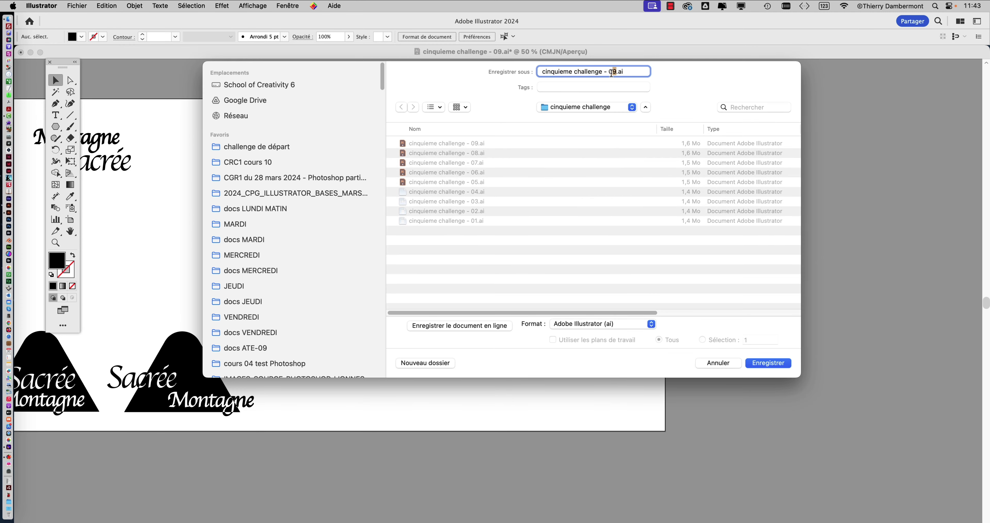
{"action": "left_click", "coordinate": [780, 361]}
{"action": "left_click", "coordinate": [847, 398]}
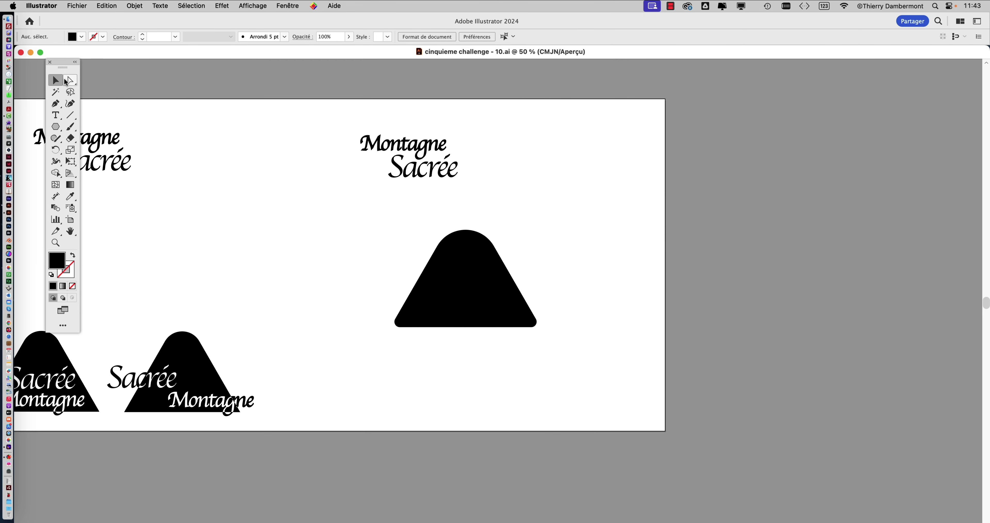
- Examine how the lettering overlaps the mountain in the earlier logo variants, compared with the new mountain and lettering
{"action": "left_click", "coordinate": [368, 140]}
{"action": "scroll", "coordinate": [356, 254], "scroll_direction": "left", "scroll_amount": 10}
{"action": "scroll", "coordinate": [356, 254], "scroll_direction": "down", "scroll_amount": 3}
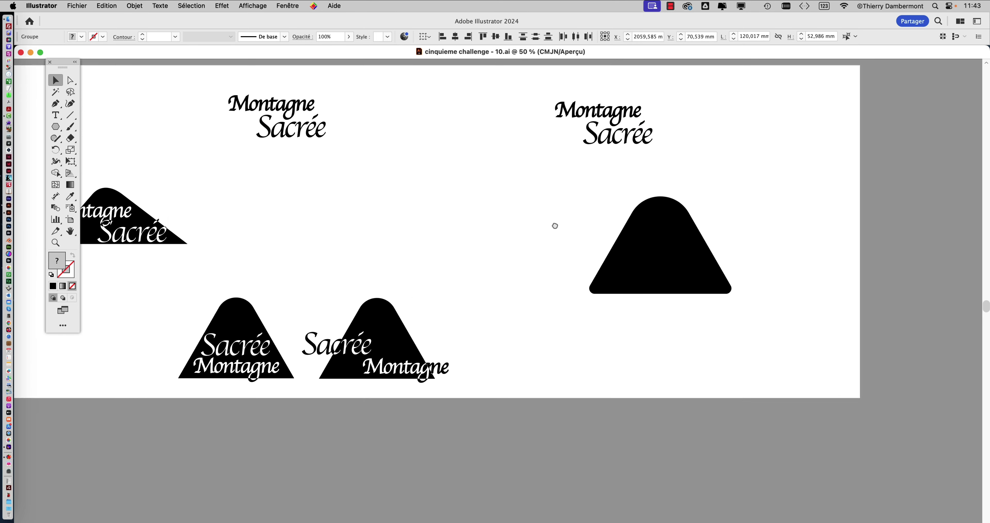
{"action": "scroll", "coordinate": [156, 172], "scroll_direction": "up", "scroll_amount": 6}
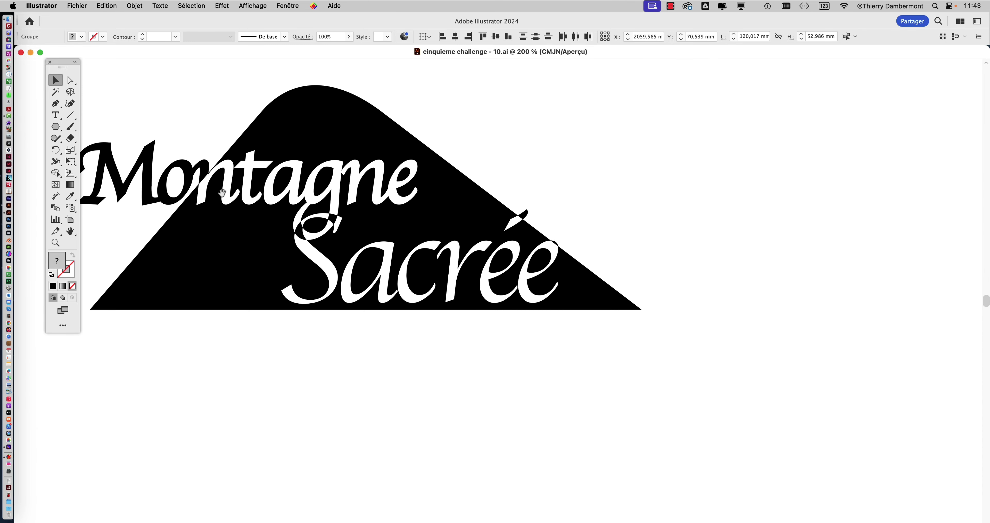
{"action": "left_click_drag", "start_coordinate": [222, 192], "coordinate": [353, 197]}
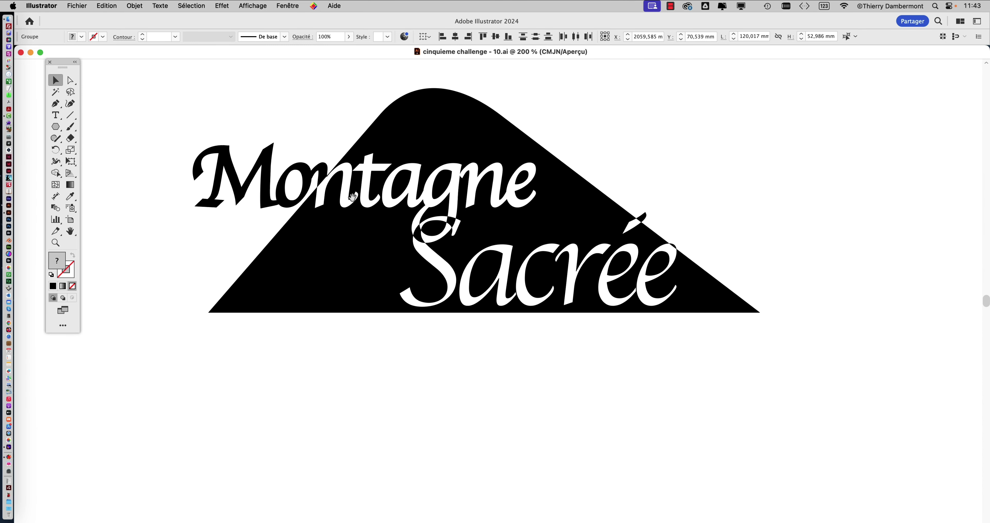
{"action": "scroll", "coordinate": [360, 193], "scroll_direction": "up", "scroll_amount": 3}
{"action": "scroll", "coordinate": [360, 193], "scroll_direction": "down", "scroll_amount": 5}
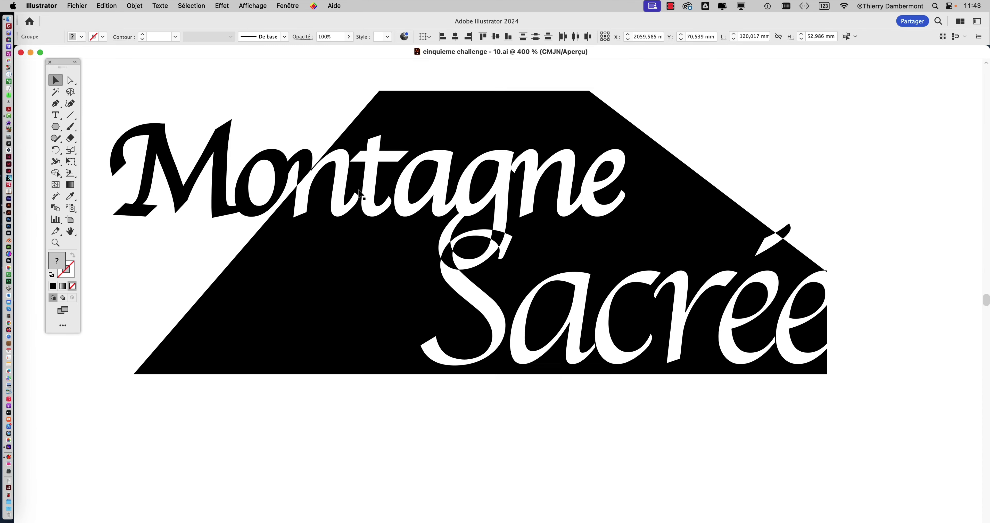
{"action": "scroll", "coordinate": [361, 193], "scroll_direction": "down", "scroll_amount": 5}
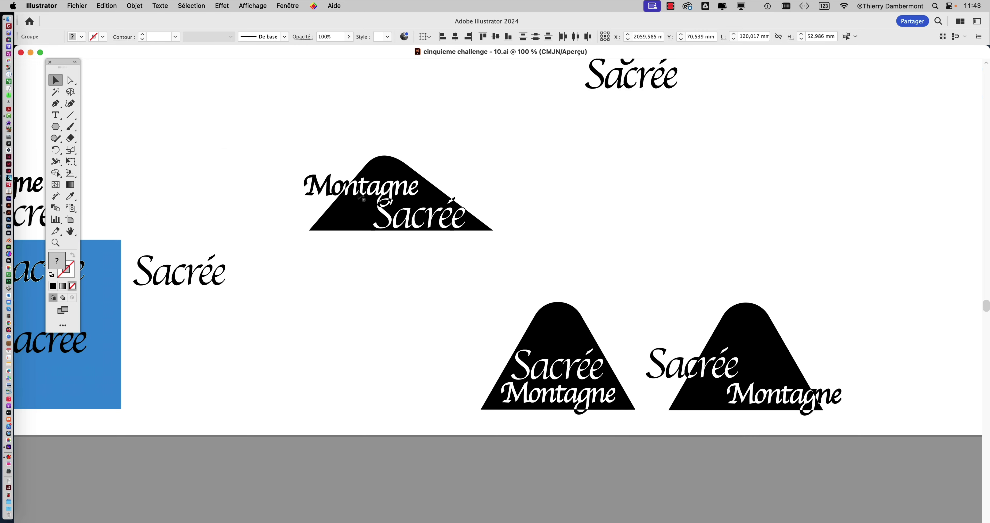
{"action": "left_click_drag", "start_coordinate": [496, 183], "coordinate": [345, 219]}
{"action": "scroll", "coordinate": [344, 219], "scroll_direction": "right", "scroll_amount": 10}
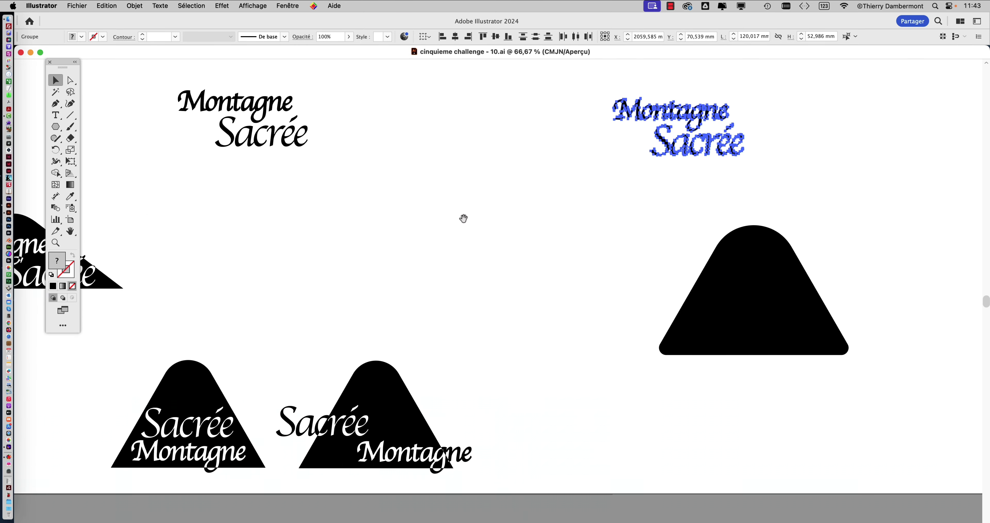
{"action": "scroll", "coordinate": [343, 217], "scroll_direction": "right", "scroll_amount": 1}
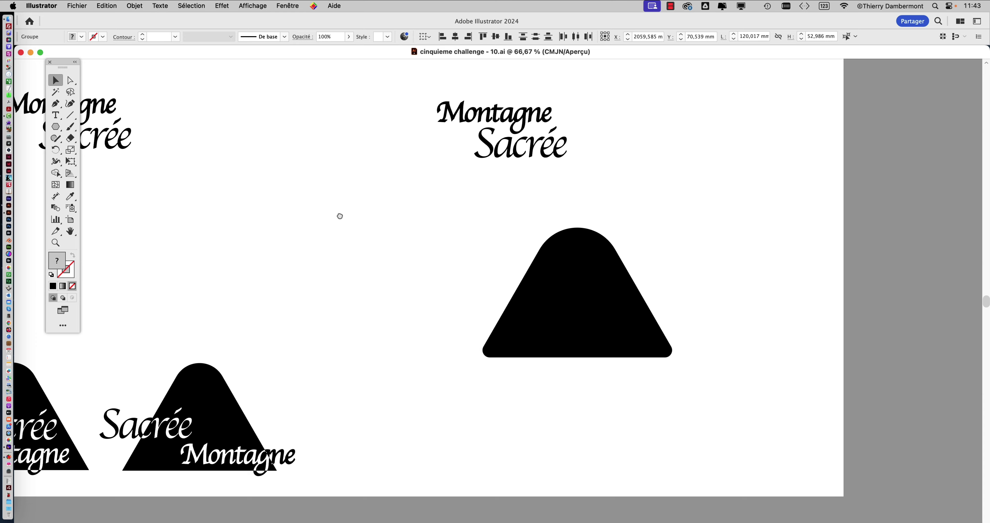
{"action": "scroll", "coordinate": [340, 216], "scroll_direction": "right", "scroll_amount": 10}
- Shift the rounded mountain left beneath the lettering and check its contour in outline view
{"action": "left_click_drag", "start_coordinate": [493, 254], "coordinate": [444, 266]}
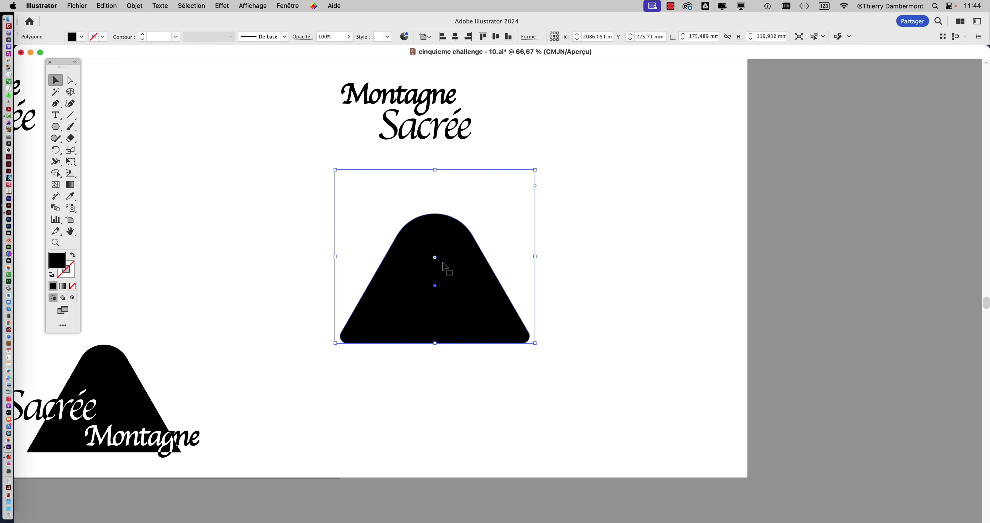
{"action": "left_click", "coordinate": [130, 5]}
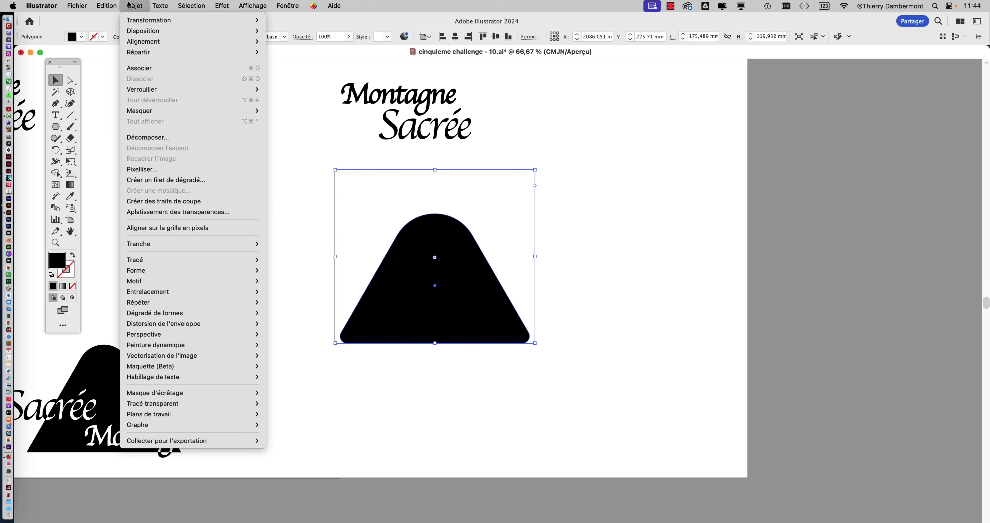
{"action": "left_click", "coordinate": [169, 138]}
{"action": "key", "text": "super+y"}
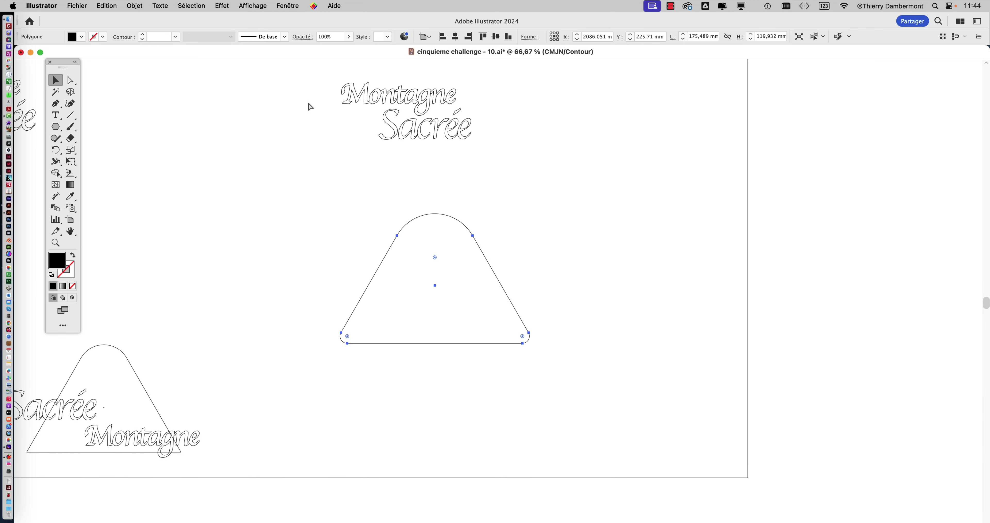
{"action": "key", "text": "super+y"}
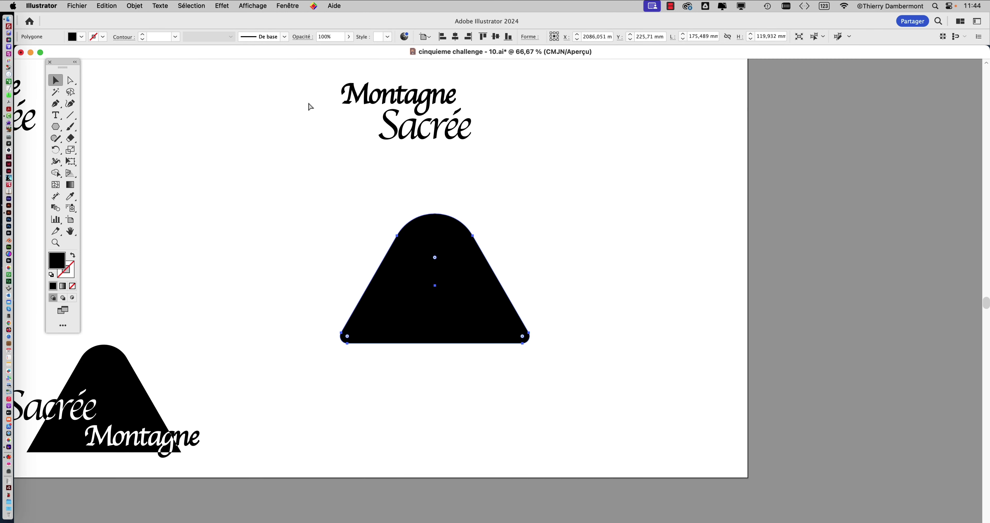
{"action": "left_click", "coordinate": [134, 5]}
{"action": "left_click", "coordinate": [457, 222]}
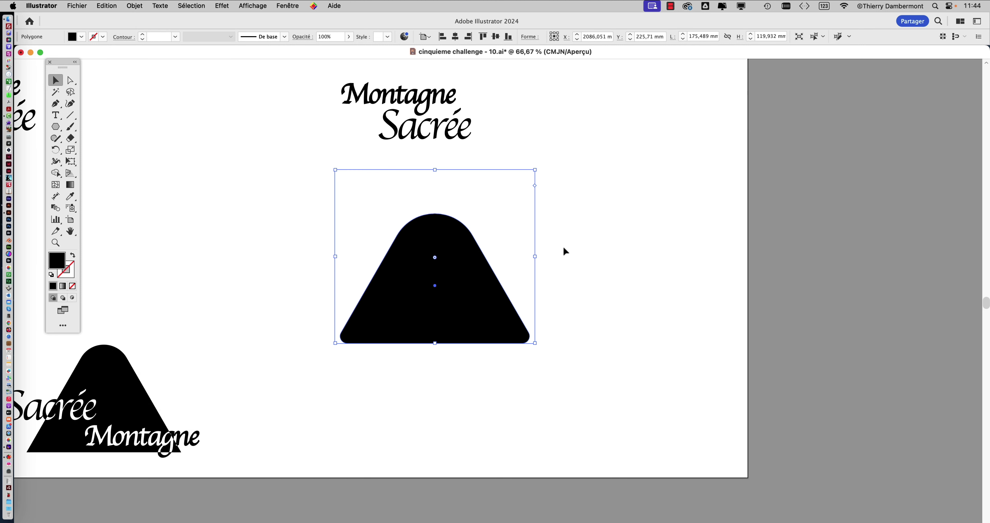
{"action": "key", "text": "super+y"}
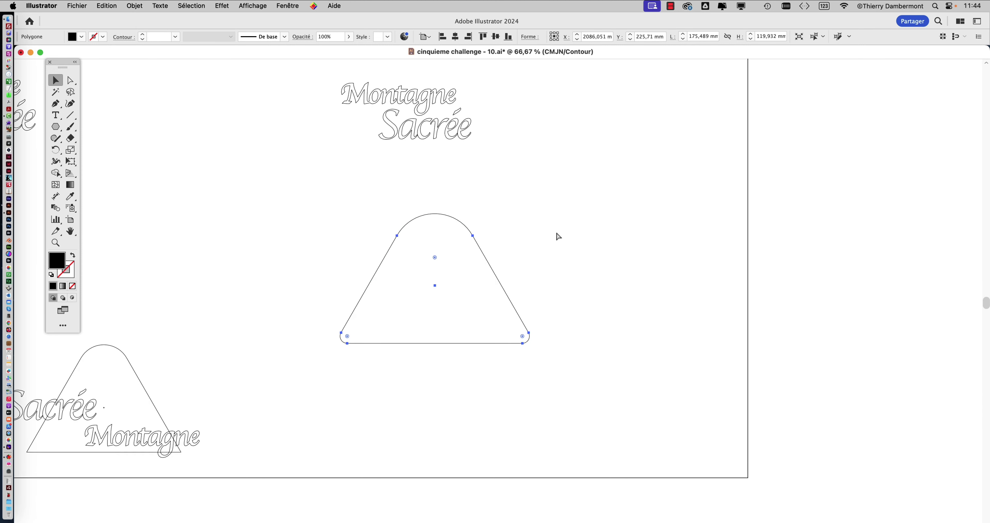
{"action": "key", "text": "super+y"}
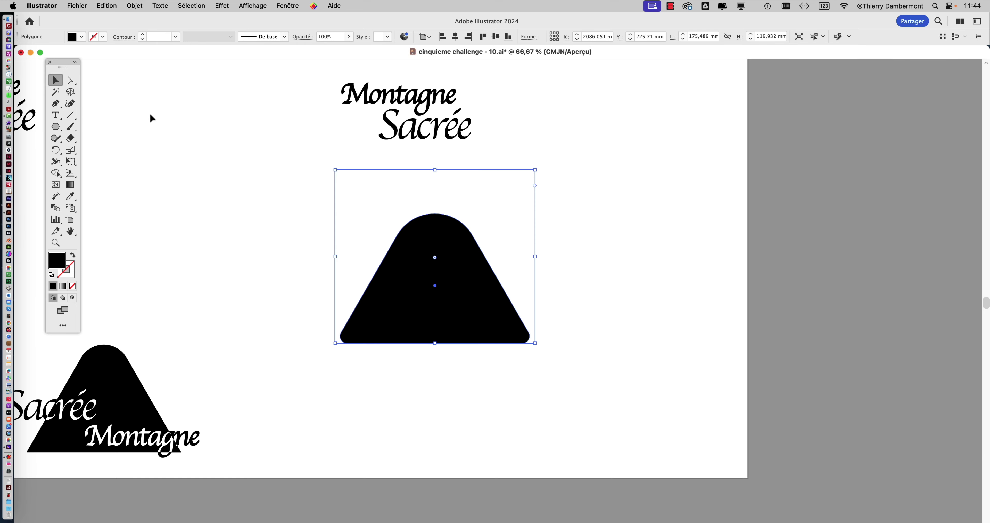
- Move the mountain up close beneath the lettering and duplicate both together beside the originals
{"action": "left_click_drag", "start_coordinate": [428, 247], "coordinate": [398, 192]}
{"action": "scroll", "coordinate": [398, 132], "scroll_direction": "left", "scroll_amount": 5}
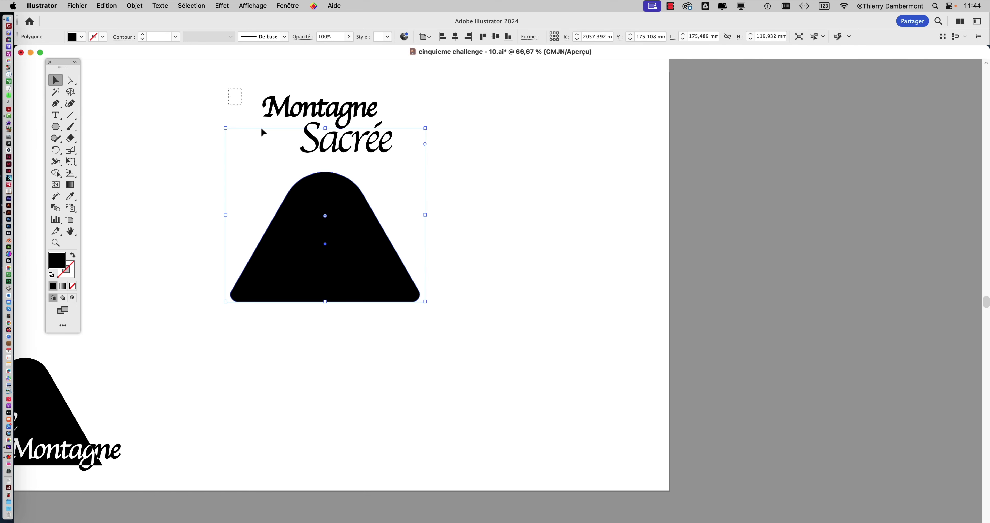
{"action": "left_click_drag", "start_coordinate": [230, 92], "coordinate": [431, 319]}
{"action": "left_click_drag", "start_coordinate": [371, 269], "coordinate": [601, 260], "text": "alt"}
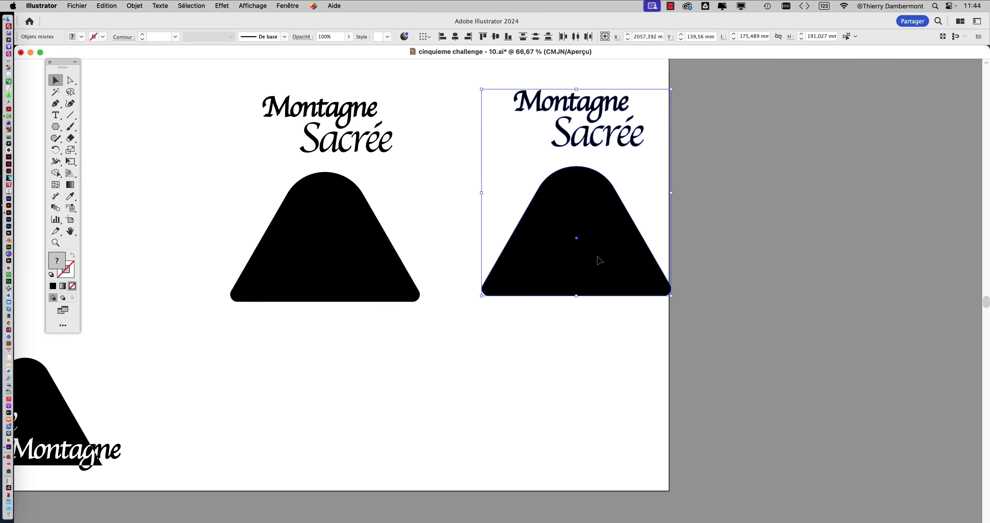
{"action": "left_click", "coordinate": [399, 195]}
- Extend the artboard's right edge beyond the copied set, move the copy farther from the originals and deselect it
{"action": "left_click", "coordinate": [70, 219]}
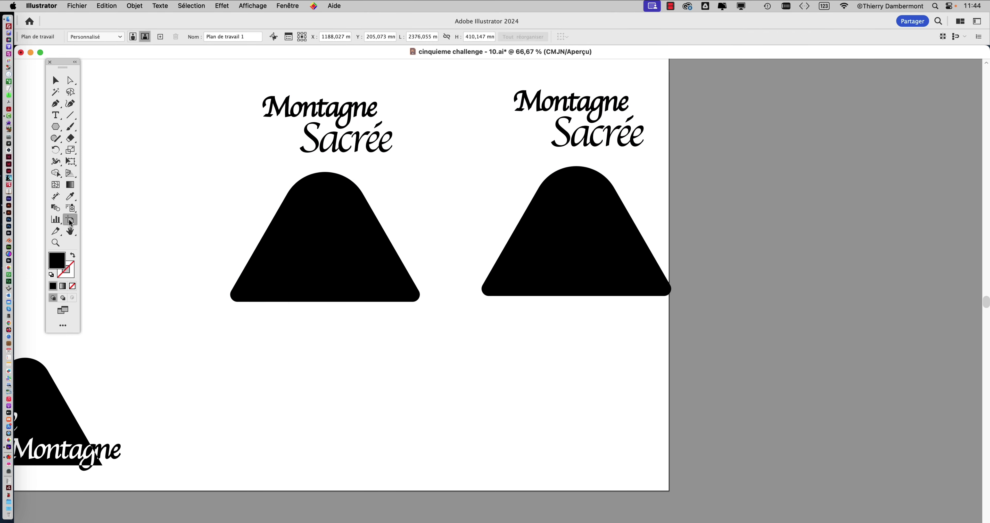
{"action": "left_click_drag", "start_coordinate": [670, 271], "coordinate": [840, 269]}
{"action": "left_click", "coordinate": [57, 81]}
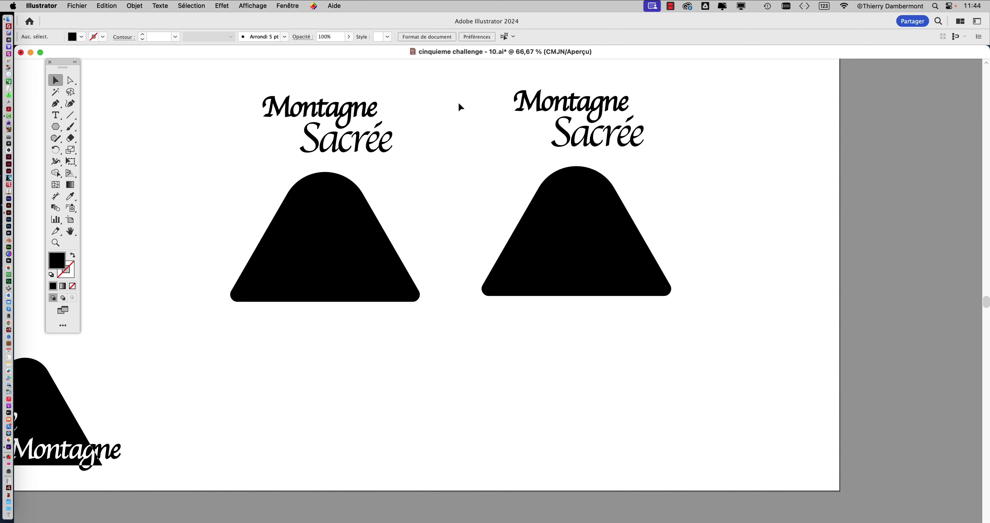
{"action": "left_click_drag", "start_coordinate": [460, 106], "coordinate": [777, 302]}
{"action": "left_click", "coordinate": [542, 276]}
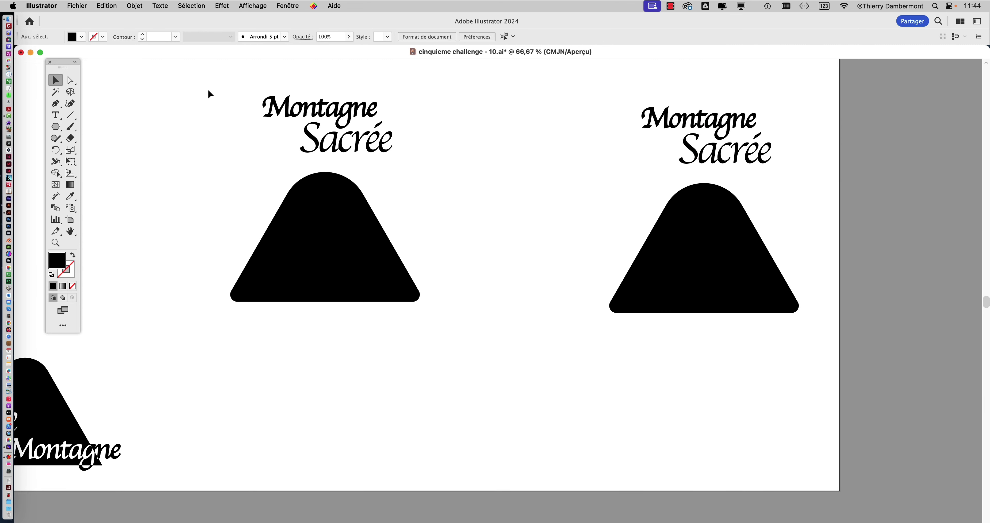
- Select the lettering and mountain of the left set, and display a compact Layers panel beside them
{"action": "left_click_drag", "start_coordinate": [208, 91], "coordinate": [435, 332]}
{"action": "left_click", "coordinate": [190, 169]}
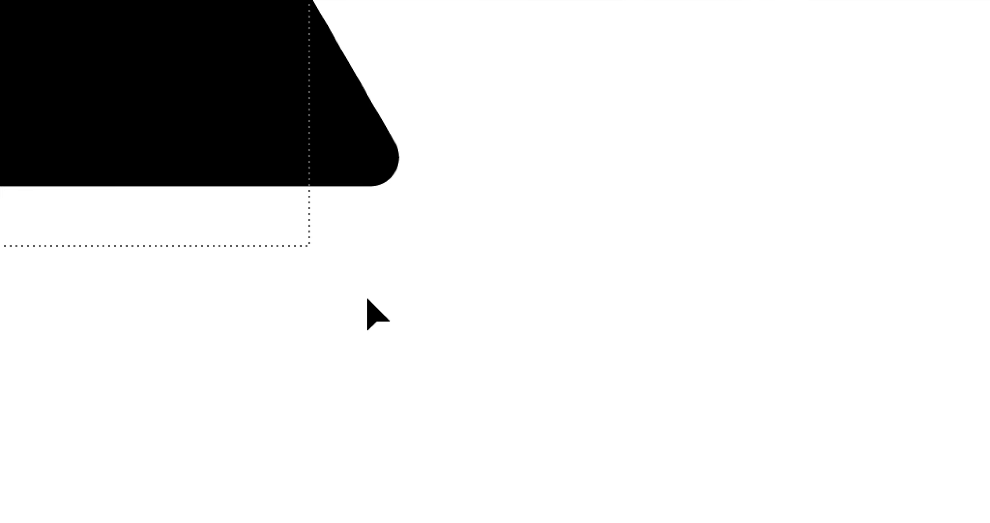
{"action": "left_click_drag", "start_coordinate": [368, 299], "coordinate": [387, 308]}
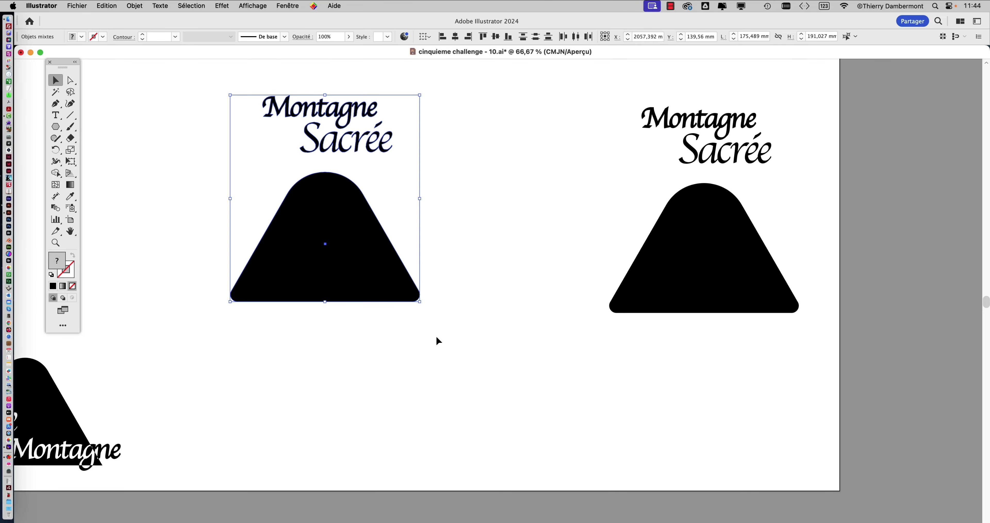
{"action": "scroll", "coordinate": [420, 352], "scroll_direction": "up", "scroll_amount": 2}
{"action": "scroll", "coordinate": [420, 353], "scroll_direction": "right", "scroll_amount": 3}
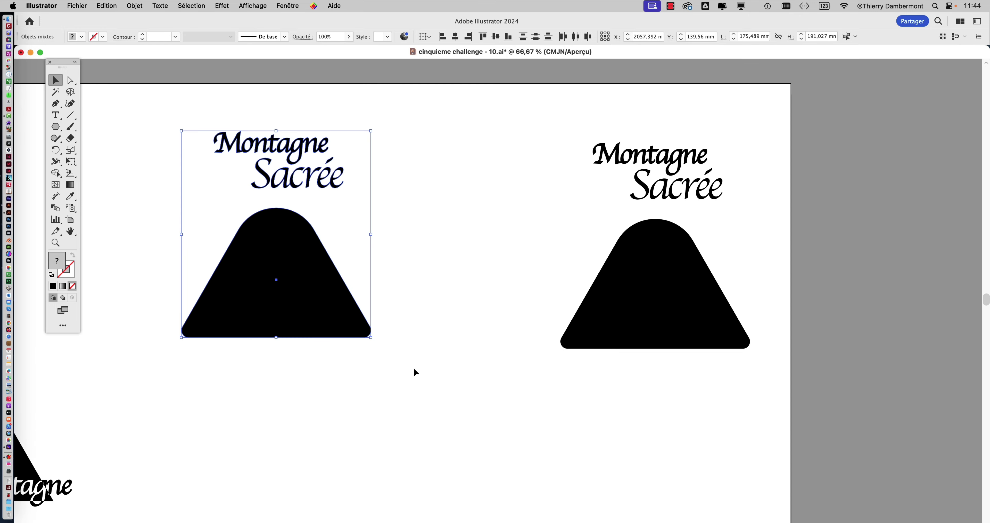
{"action": "left_click", "coordinate": [293, 6]}
{"action": "left_click", "coordinate": [346, 225]}
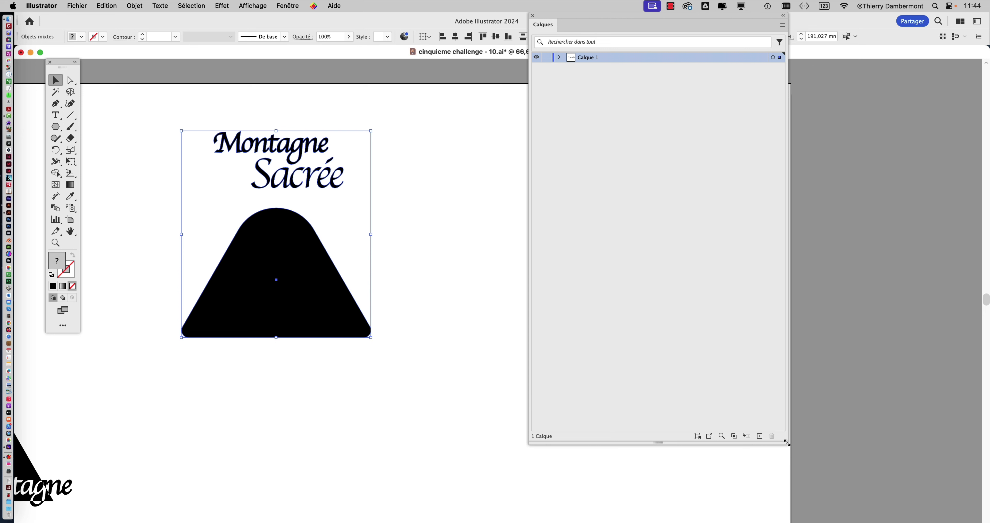
{"action": "left_click_drag", "start_coordinate": [786, 442], "coordinate": [800, 184]}
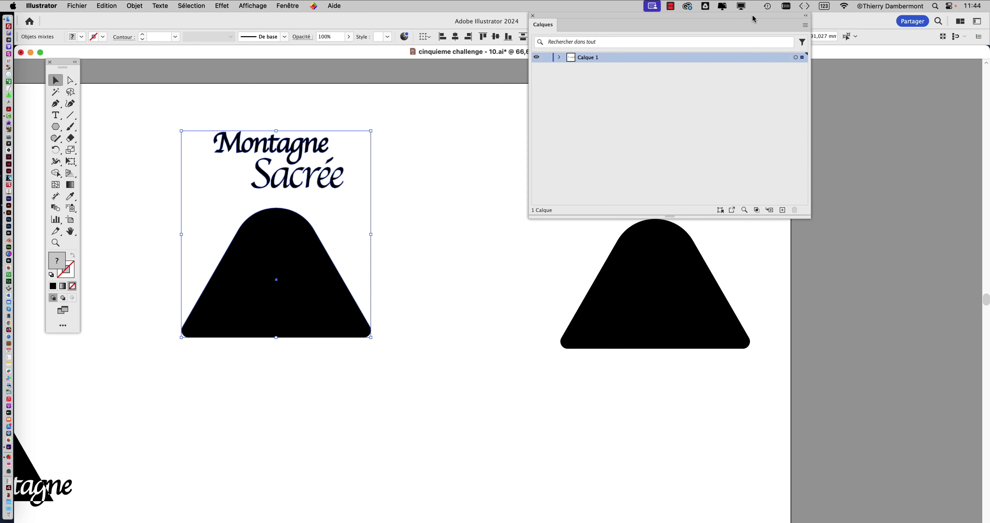
{"action": "left_click_drag", "start_coordinate": [754, 18], "coordinate": [673, 142]}
- Set the Layers panel's row size to a custom 100 pixels and enlarge the panel
{"action": "left_click", "coordinate": [725, 149]}
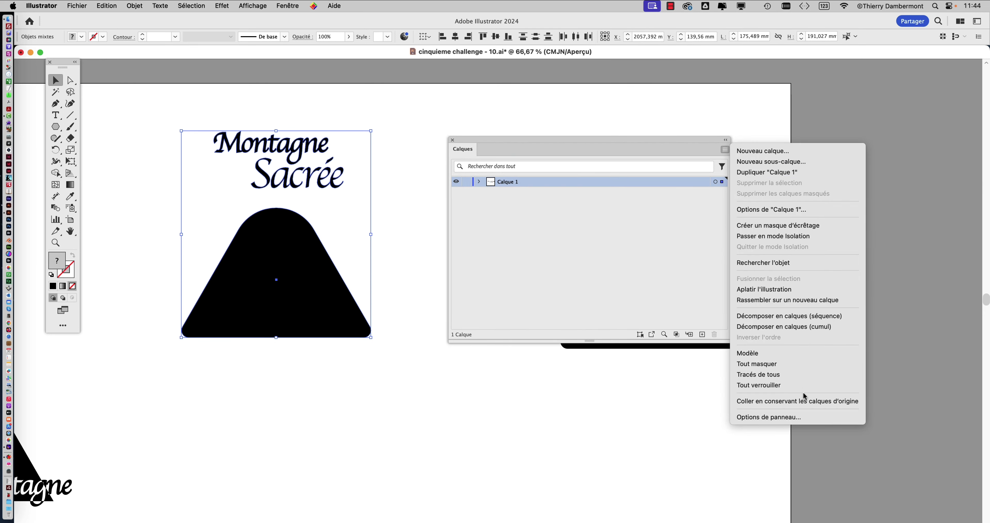
{"action": "left_click", "coordinate": [807, 416]}
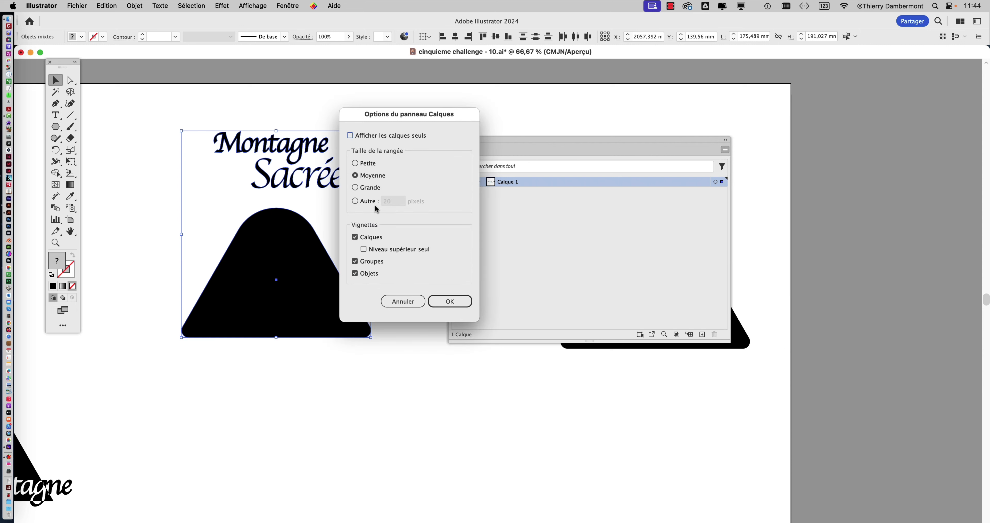
{"action": "type", "text": "100"}
{"action": "key", "text": "Return"}
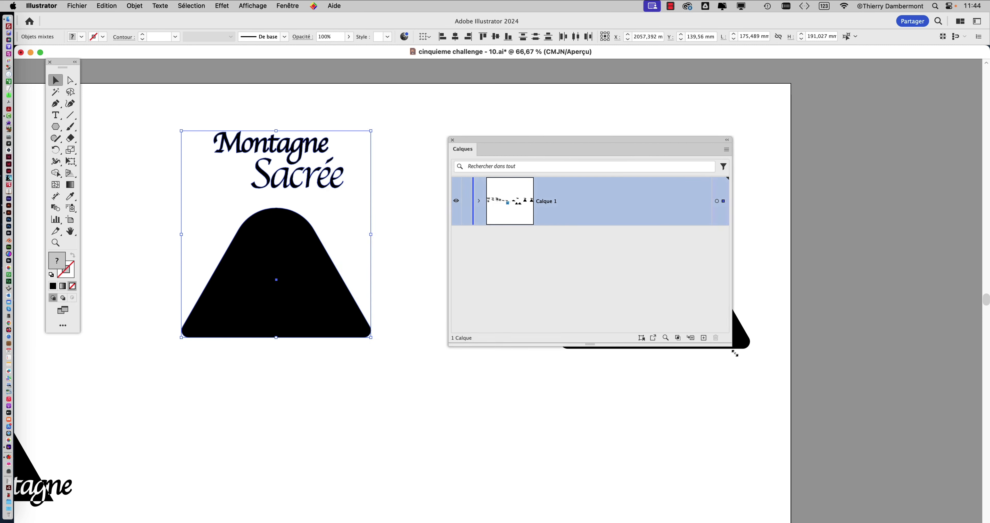
{"action": "left_click_drag", "start_coordinate": [726, 340], "coordinate": [802, 447]}
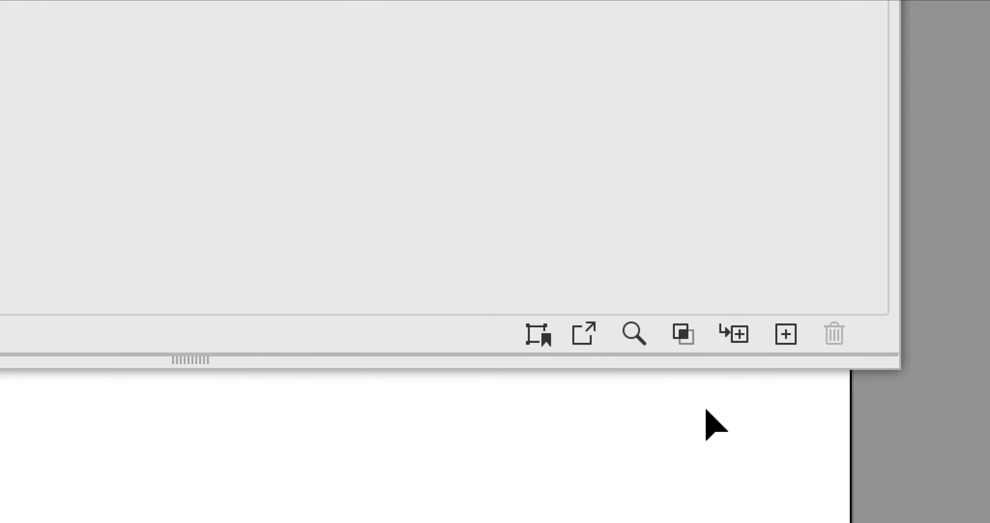
- Create a new layer, transfer the selected lettering and mountain to it, and lock Calque 1, leaving that layer visible
{"action": "left_click", "coordinate": [786, 334]}
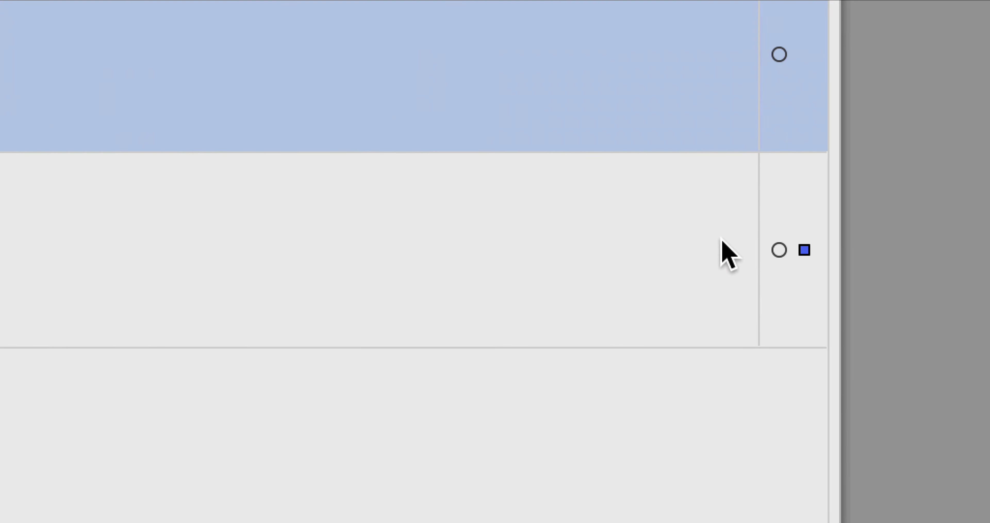
{"action": "left_click_drag", "start_coordinate": [805, 250], "coordinate": [804, 123]}
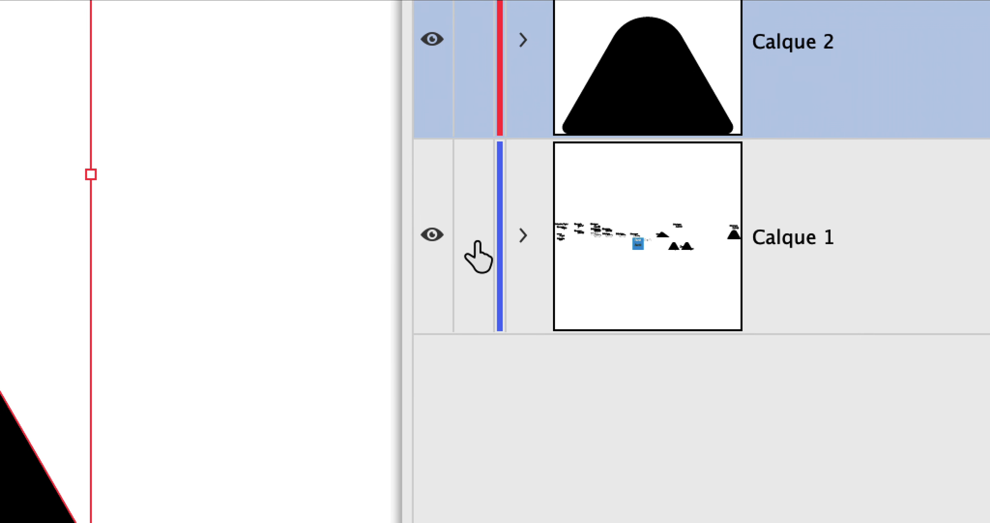
{"action": "left_click", "coordinate": [475, 239]}
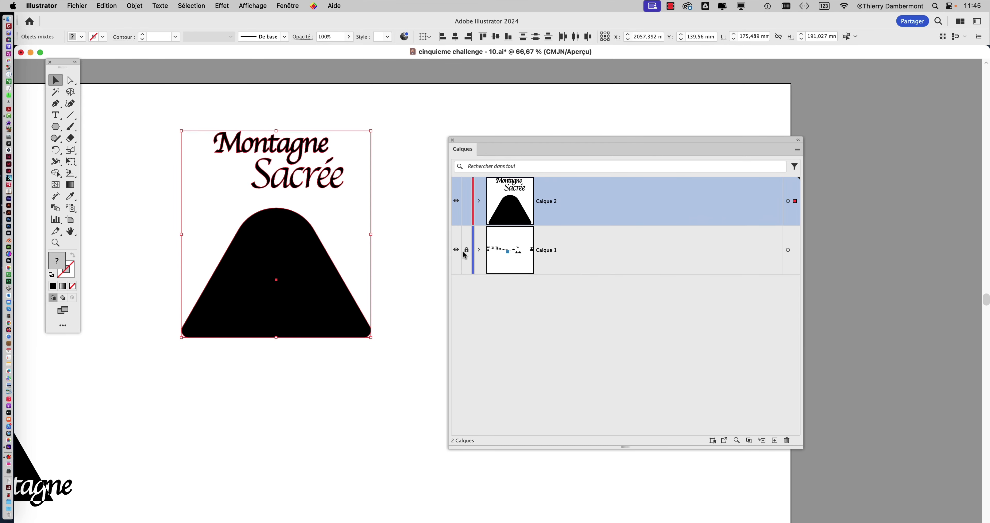
{"action": "left_click", "coordinate": [454, 251]}
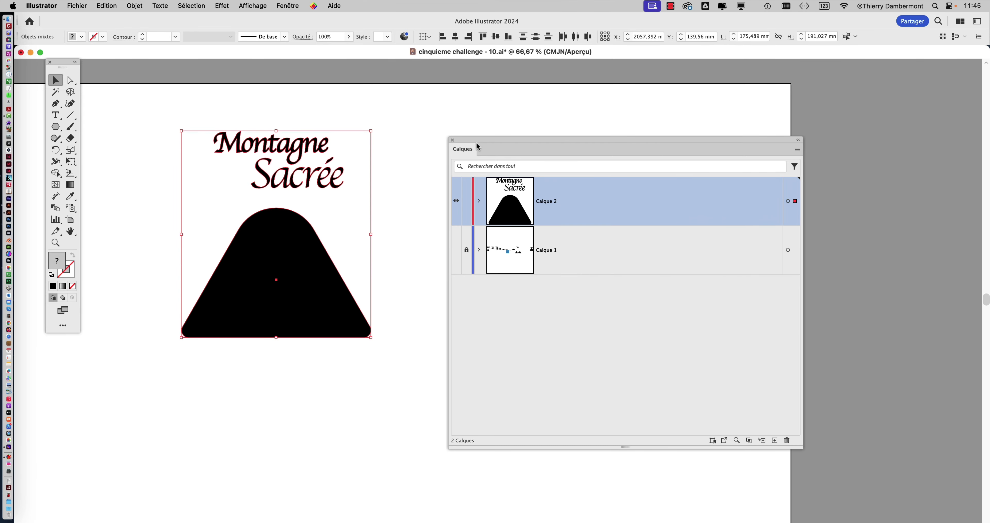
{"action": "left_click", "coordinate": [457, 250]}
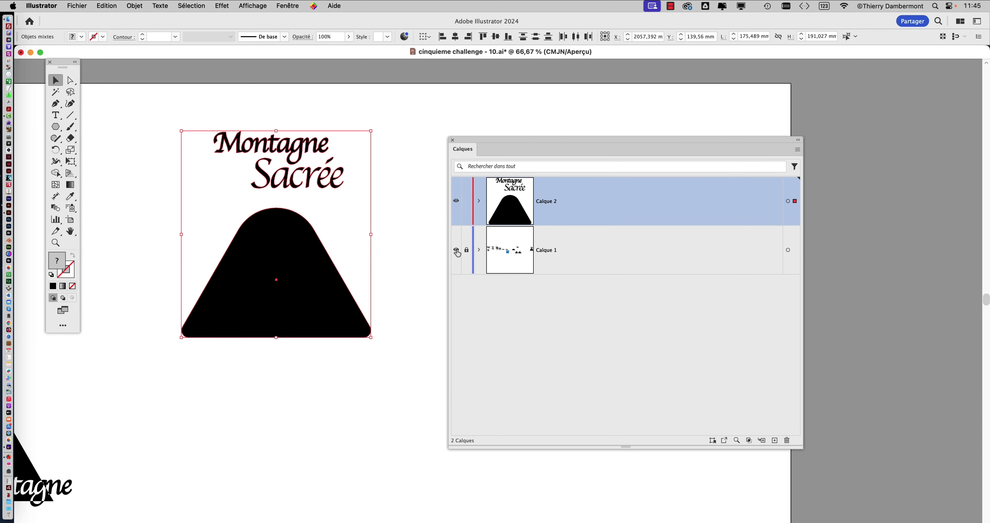
- Expand Calque 2 and target only its mountain polygon, keeping the Layers panel clear of the artwork
{"action": "left_click_drag", "start_coordinate": [471, 139], "coordinate": [582, 88]}
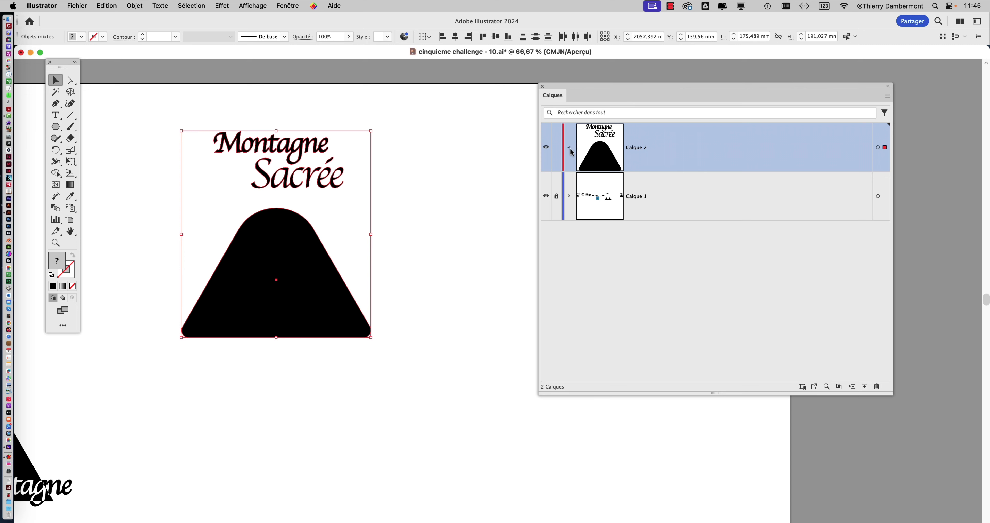
{"action": "left_click", "coordinate": [569, 147]}
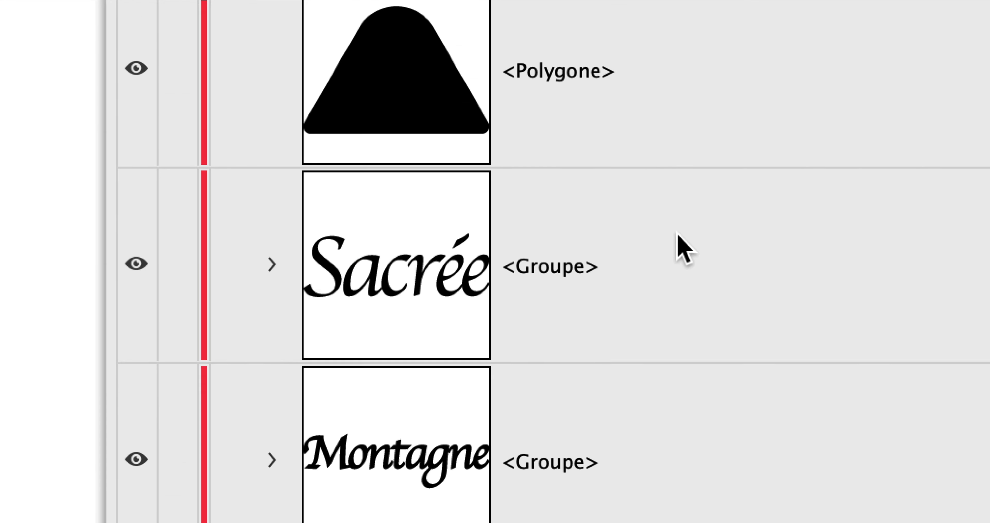
{"action": "left_click", "coordinate": [680, 218]}
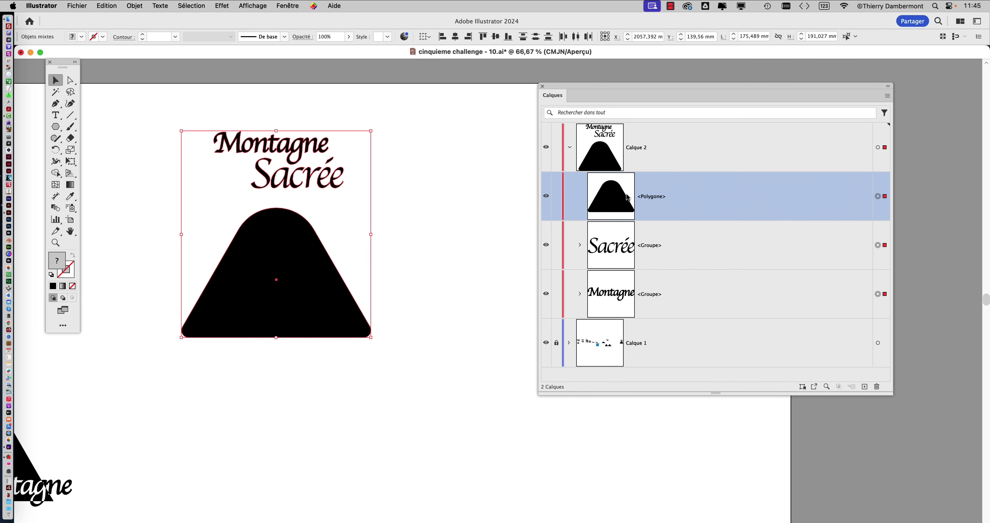
{"action": "left_click", "coordinate": [877, 196]}
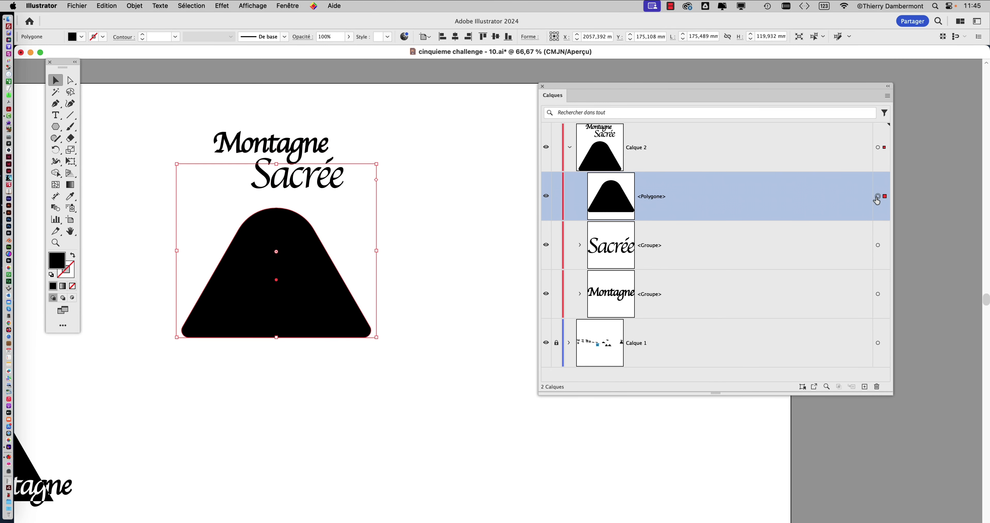
{"action": "left_click_drag", "start_coordinate": [657, 90], "coordinate": [754, 88]}
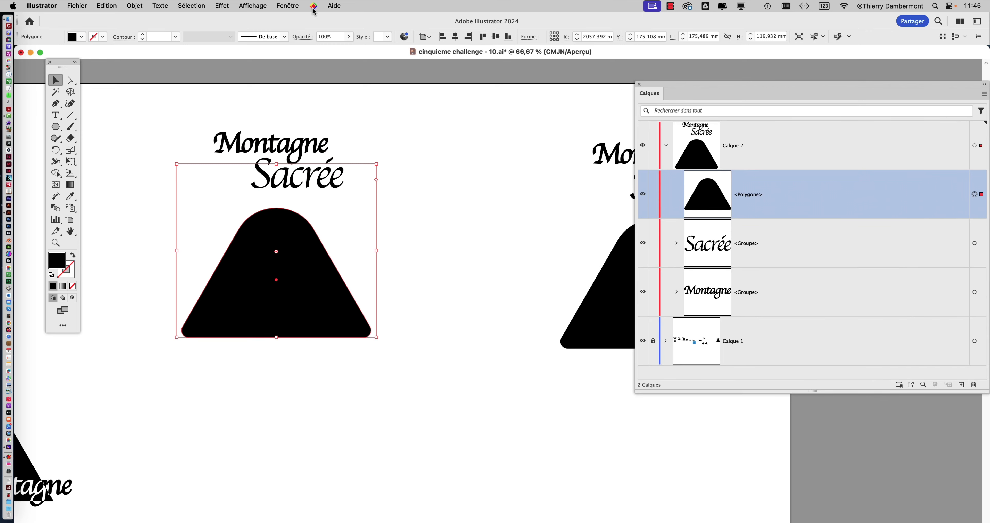
- Examine the mountain polygon's shape and transform settings in its properties, and close them
{"action": "left_click", "coordinate": [294, 7]}
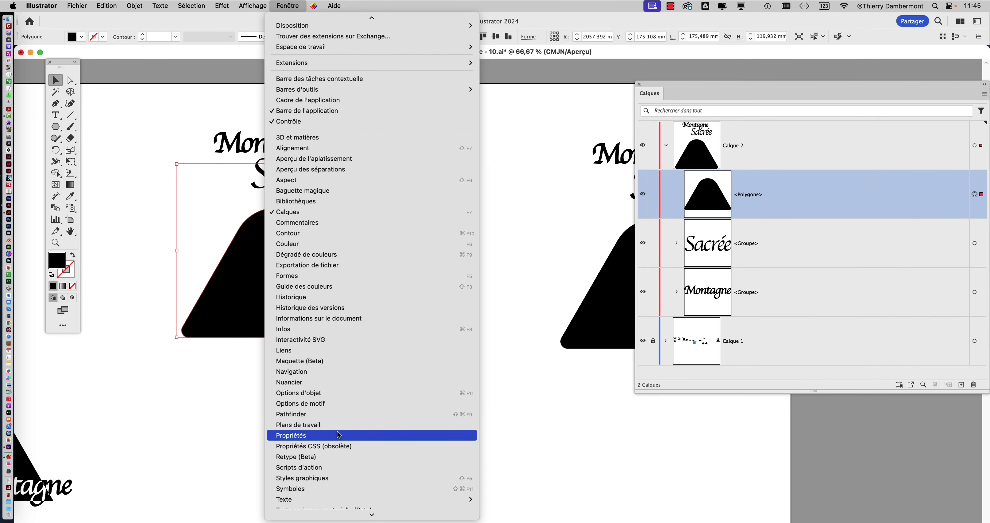
{"action": "left_click", "coordinate": [339, 434]}
{"action": "left_click_drag", "start_coordinate": [886, 56], "coordinate": [407, 58]}
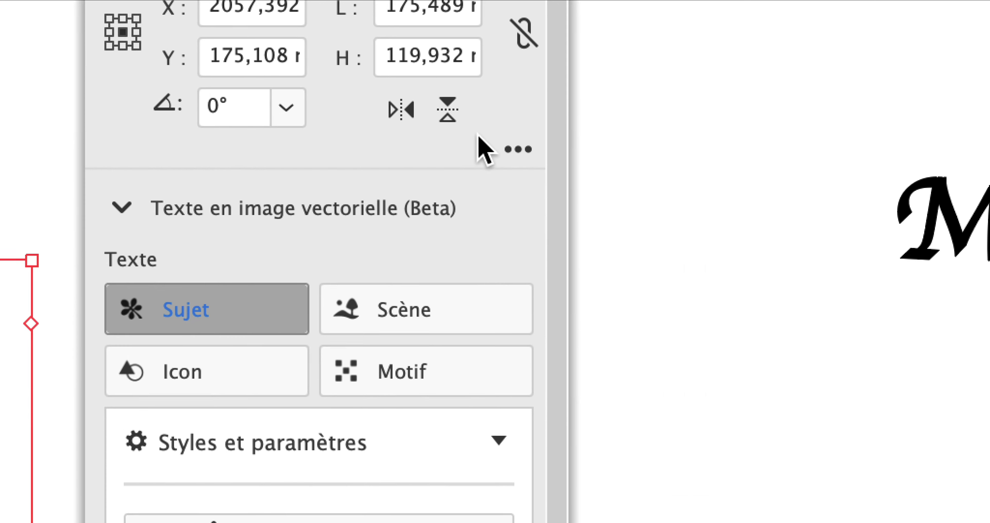
{"action": "left_click", "coordinate": [725, 233]}
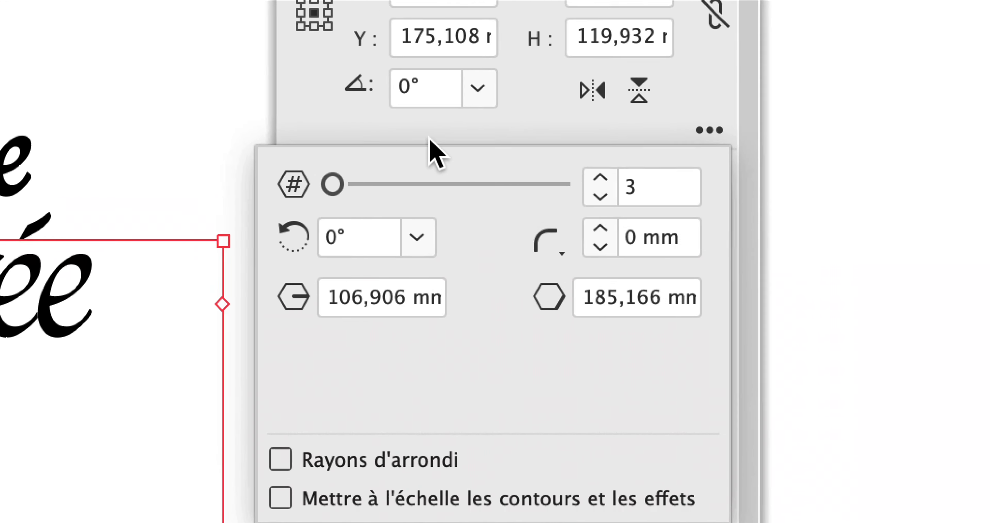
{"action": "left_click", "coordinate": [248, 148]}
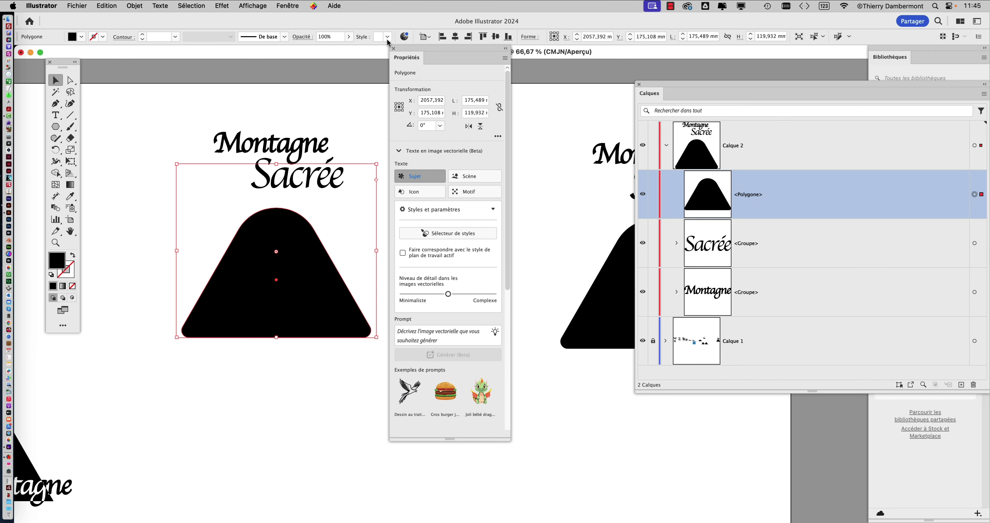
{"action": "left_click", "coordinate": [392, 49]}
- Convert the mountain polygon into an ordinary path with Pathfinder's Unite mode and deselect it
{"action": "left_click_drag", "start_coordinate": [648, 88], "coordinate": [760, 91]}
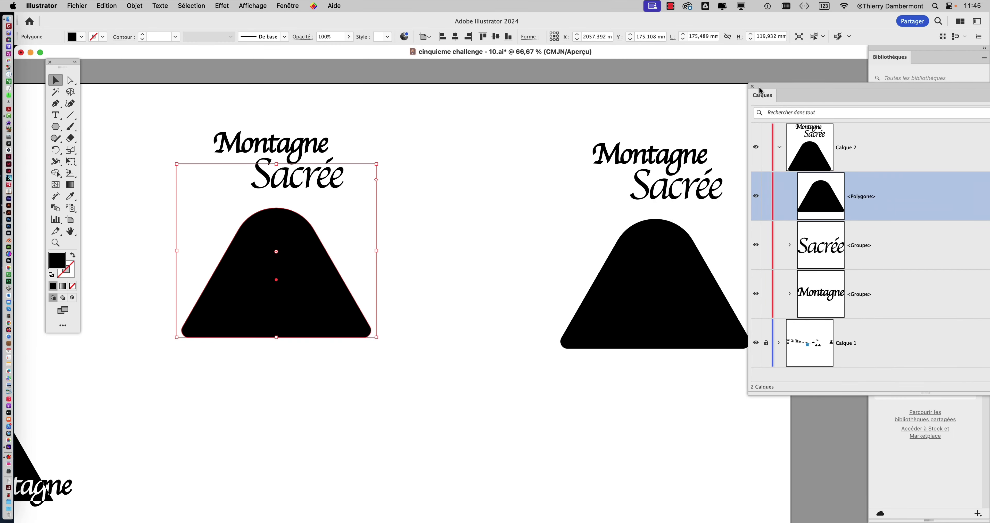
{"action": "left_click", "coordinate": [290, 5]}
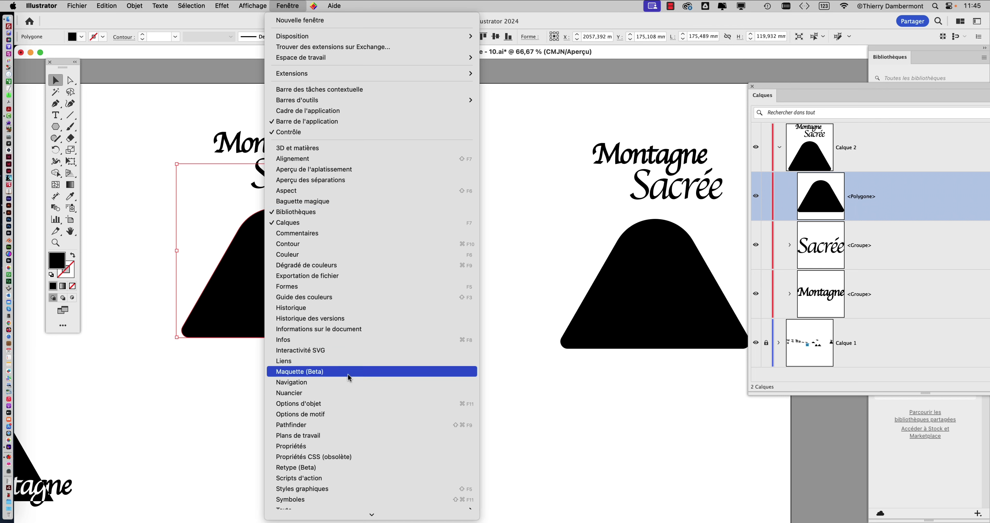
{"action": "left_click", "coordinate": [346, 423]}
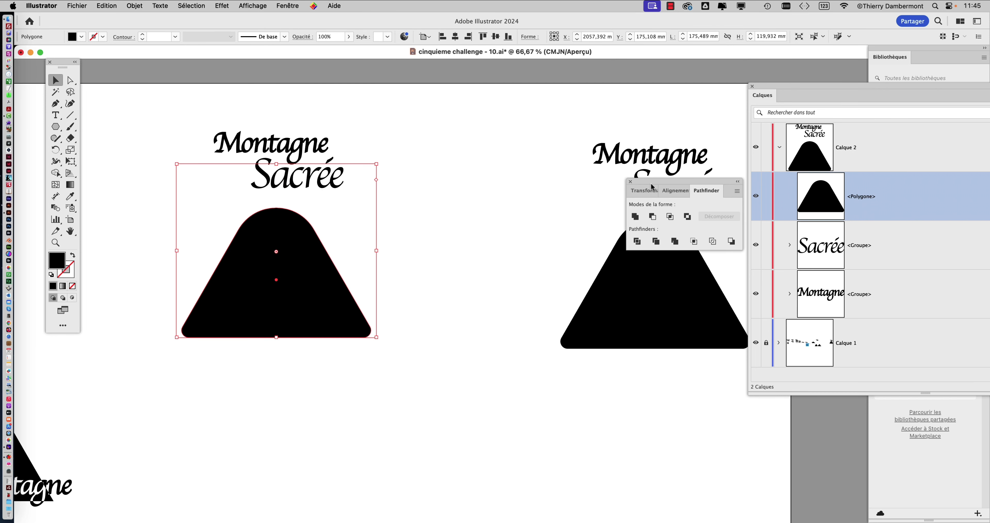
{"action": "left_click_drag", "start_coordinate": [652, 187], "coordinate": [453, 176]}
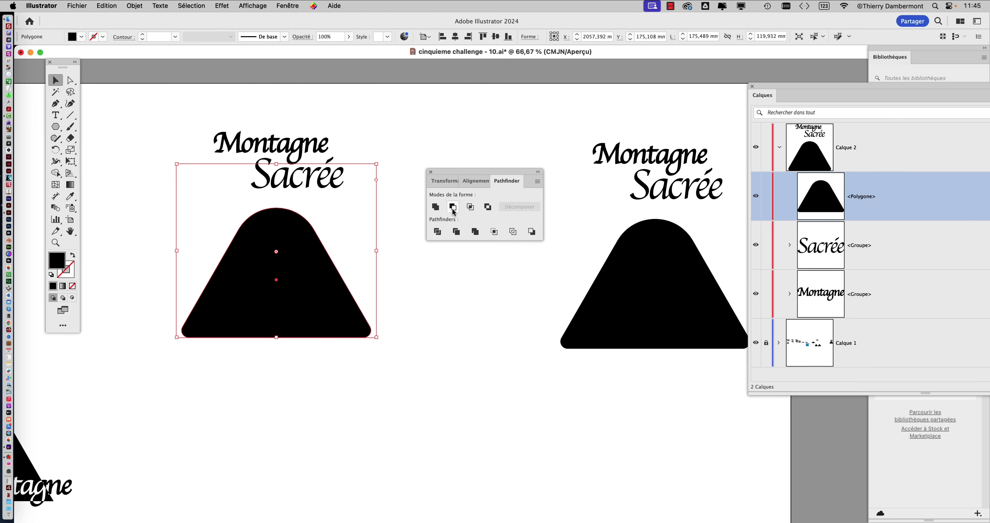
{"action": "left_click", "coordinate": [436, 208]}
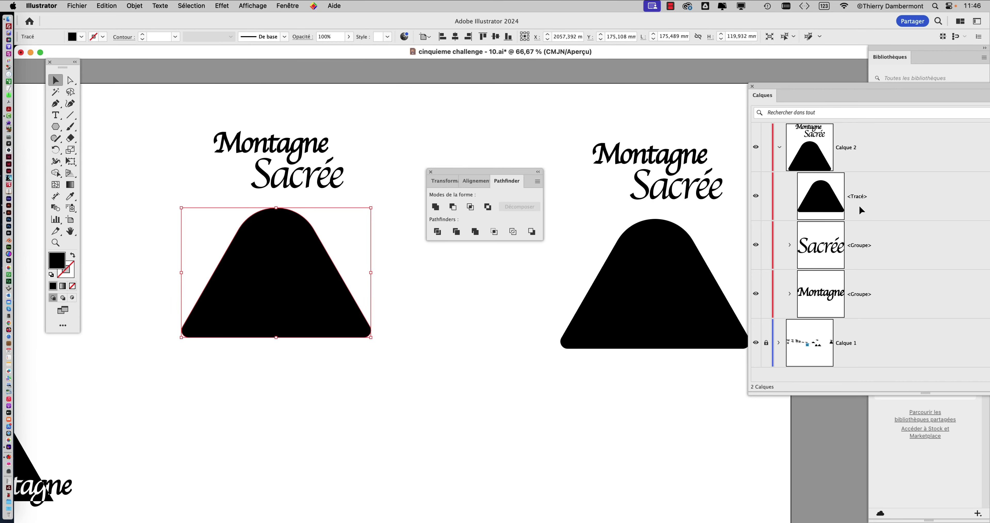
{"action": "left_click", "coordinate": [419, 171]}
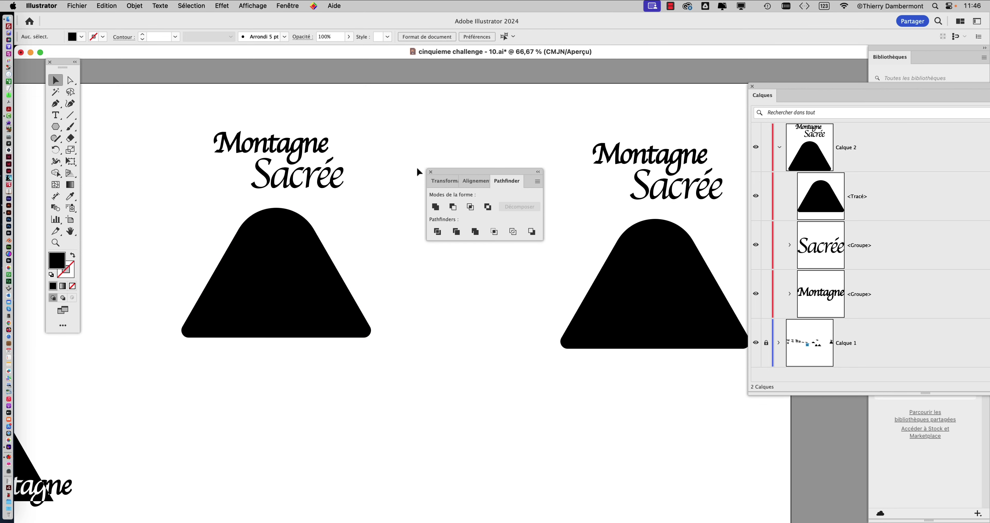
- Rearrange the Pathfinder and tools panels around the left set, checking the selection of its lettering and mountain
{"action": "left_click_drag", "start_coordinate": [452, 172], "coordinate": [455, 241]}
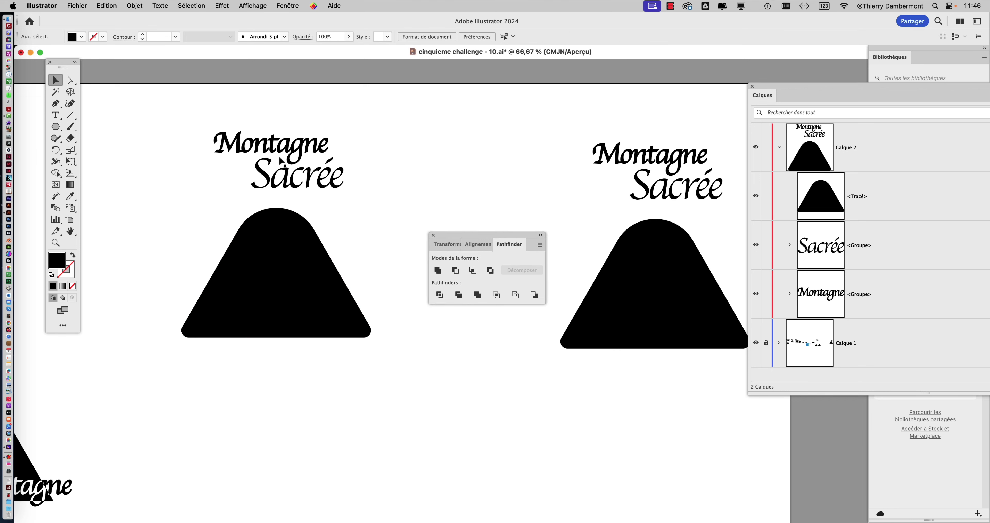
{"action": "left_click_drag", "start_coordinate": [193, 132], "coordinate": [372, 360]}
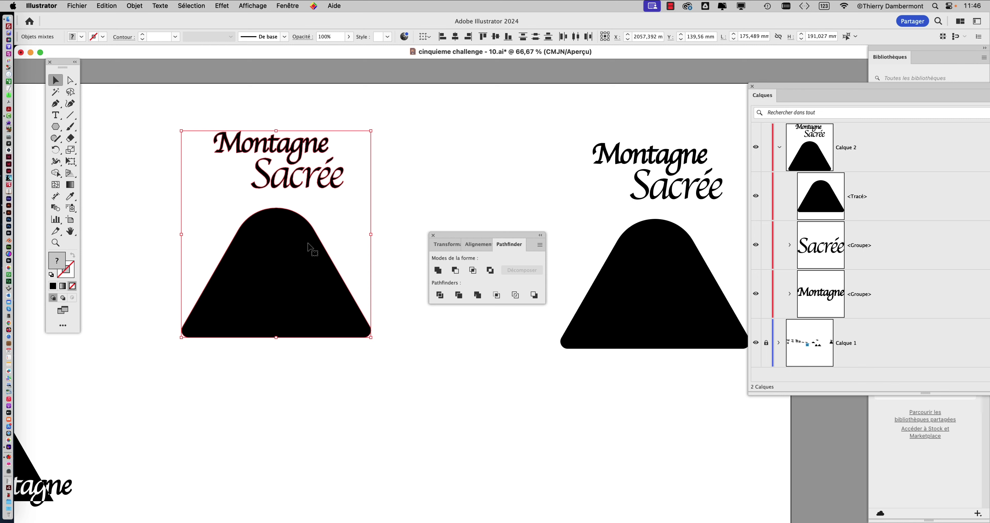
{"action": "left_click", "coordinate": [415, 226]}
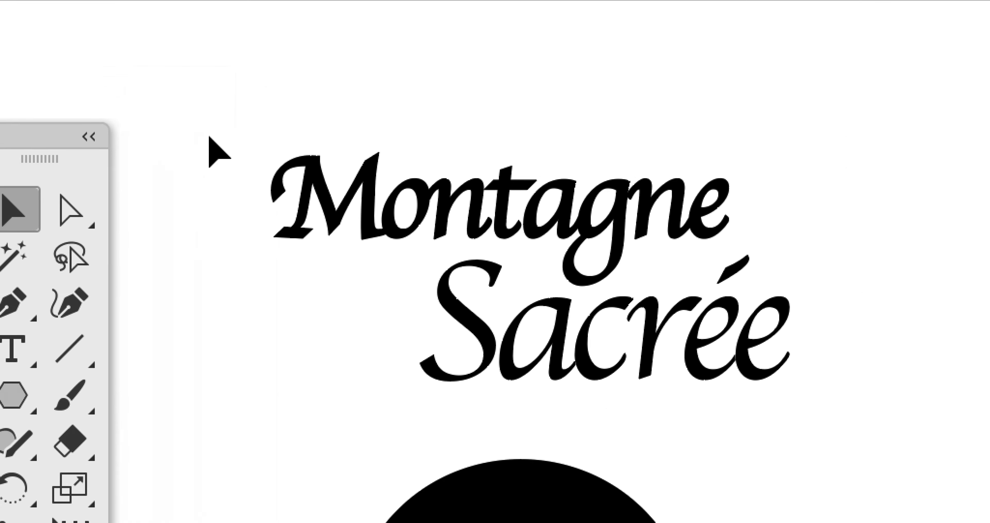
{"action": "left_click_drag", "start_coordinate": [350, 124], "coordinate": [840, 229]}
- Select the word Montagne in the left set and save the selection under the name mot MONTAGNE
{"action": "left_click_drag", "start_coordinate": [306, 154], "coordinate": [357, 155]}
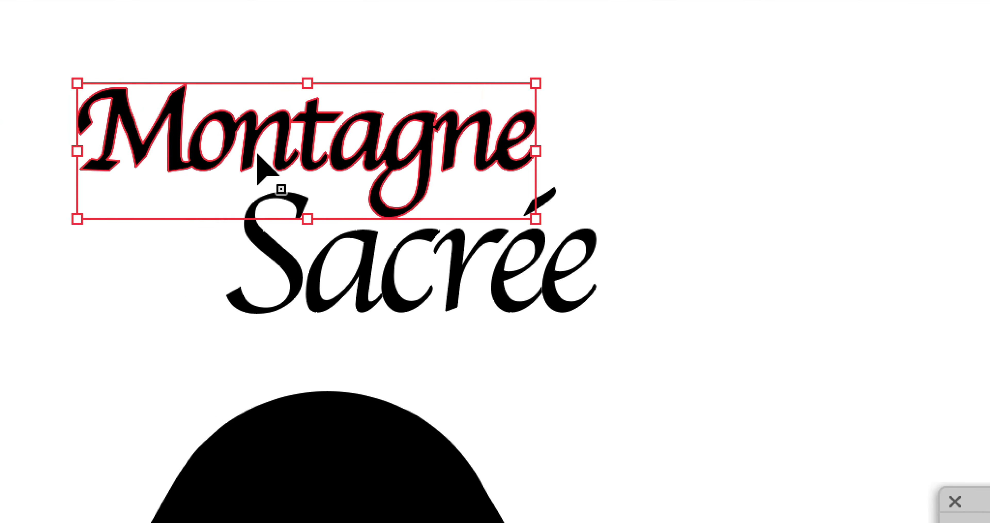
{"action": "key", "text": "alt+super+8"}
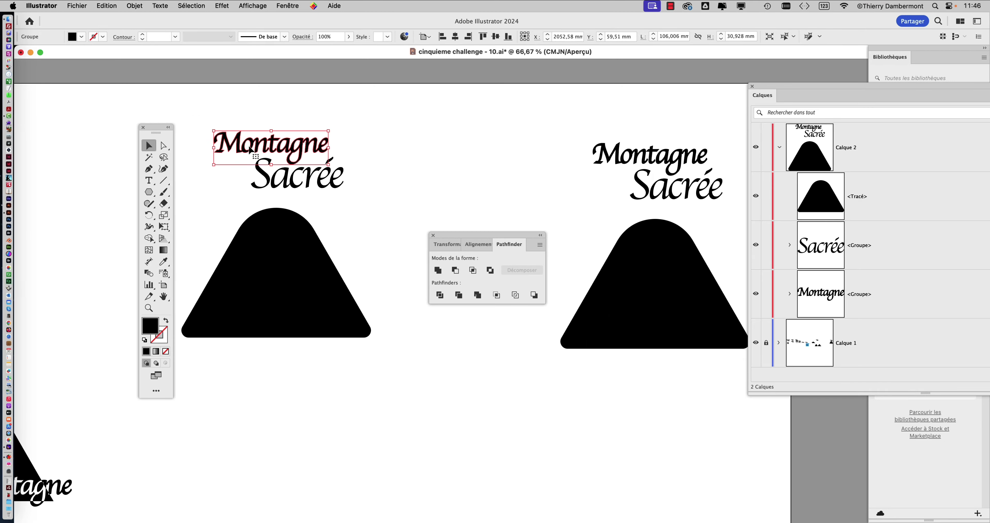
{"action": "left_click", "coordinate": [185, 6]}
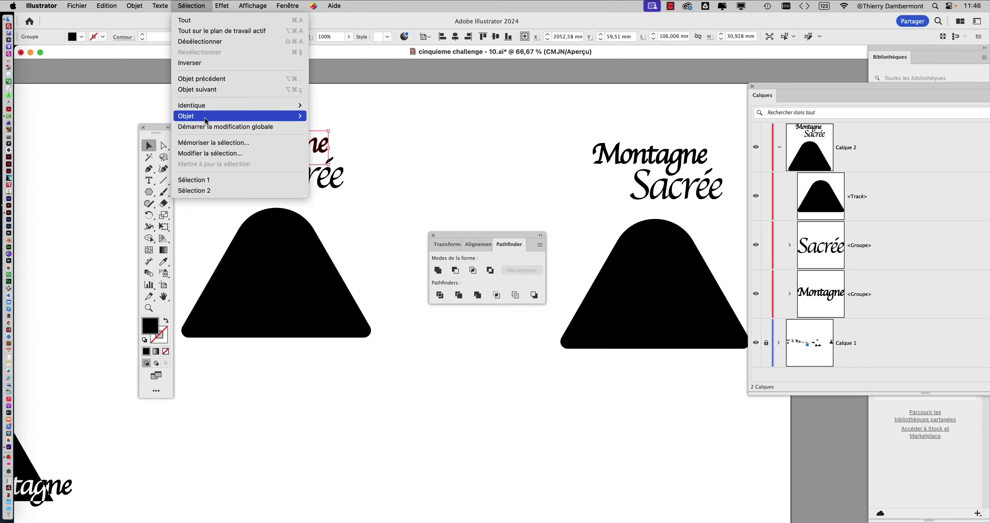
{"action": "key", "text": "alt+super+8"}
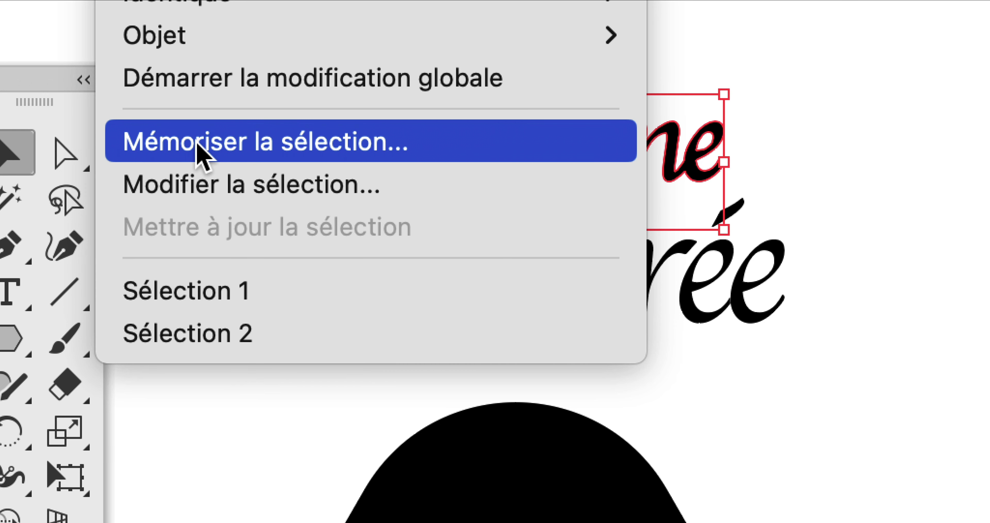
{"action": "left_click", "coordinate": [197, 144]}
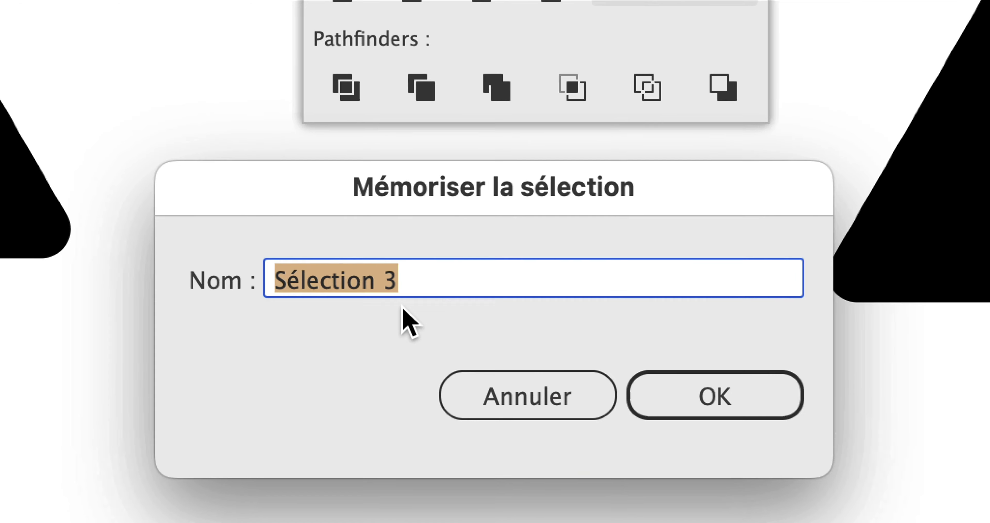
{"action": "key", "text": "Return"}
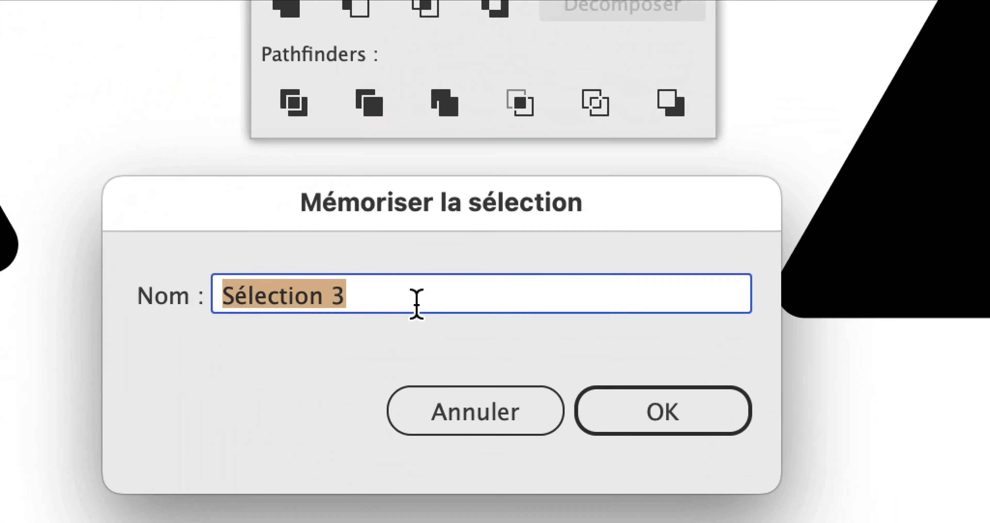
{"action": "type", "text": "mot M"}
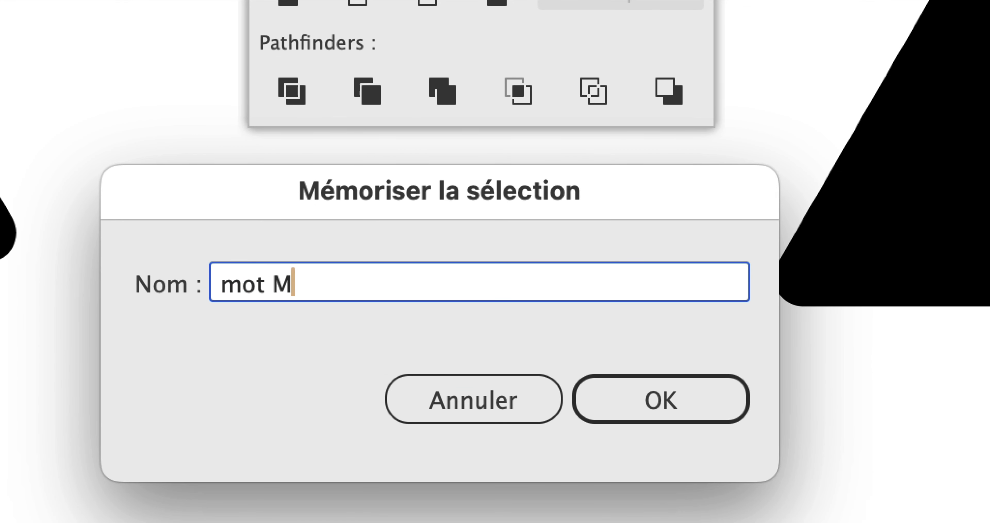
{"action": "type", "text": "ONTAGNE"}
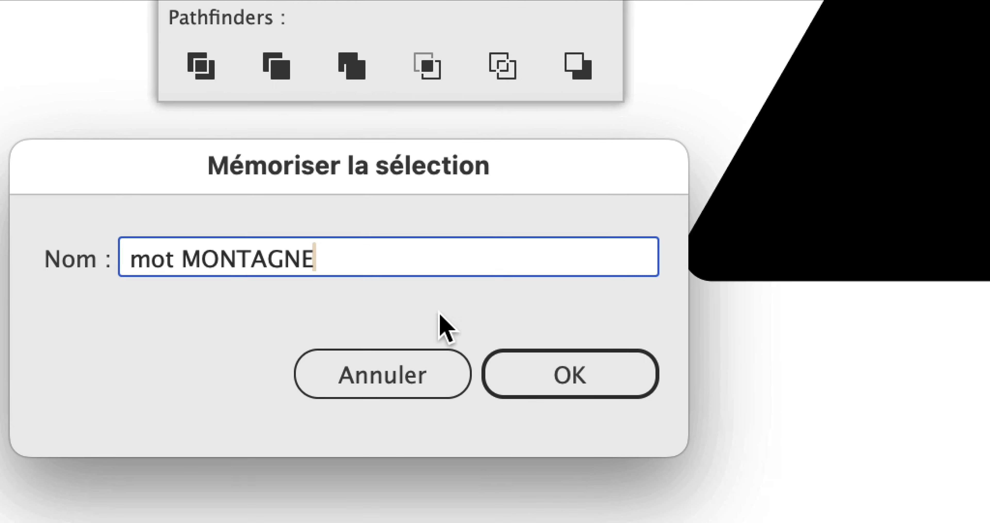
{"action": "left_click", "coordinate": [602, 400]}
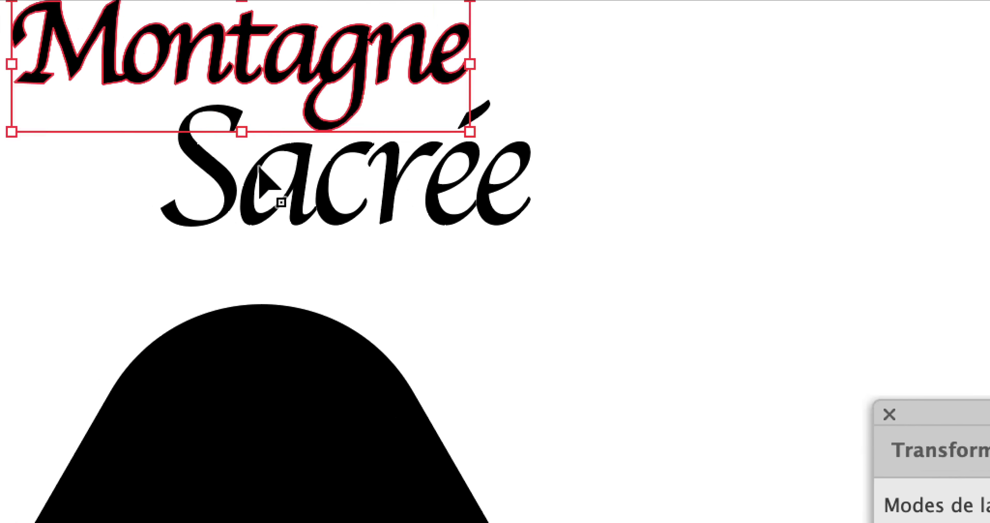
- Move the word Sacrée of the left set down and to the right, clear of Montagne and just above the mountain
{"action": "left_click_drag", "start_coordinate": [77, 132], "coordinate": [308, 181]}
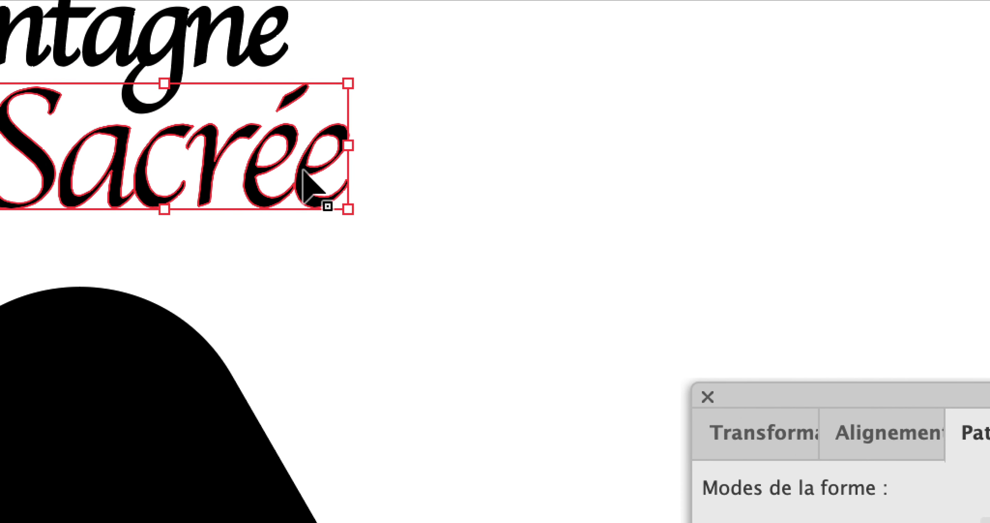
{"action": "left_click_drag", "start_coordinate": [304, 169], "coordinate": [383, 225]}
{"action": "left_click_drag", "start_coordinate": [251, 151], "coordinate": [668, 284]}
{"action": "left_click_drag", "start_coordinate": [330, 189], "coordinate": [330, 189]}
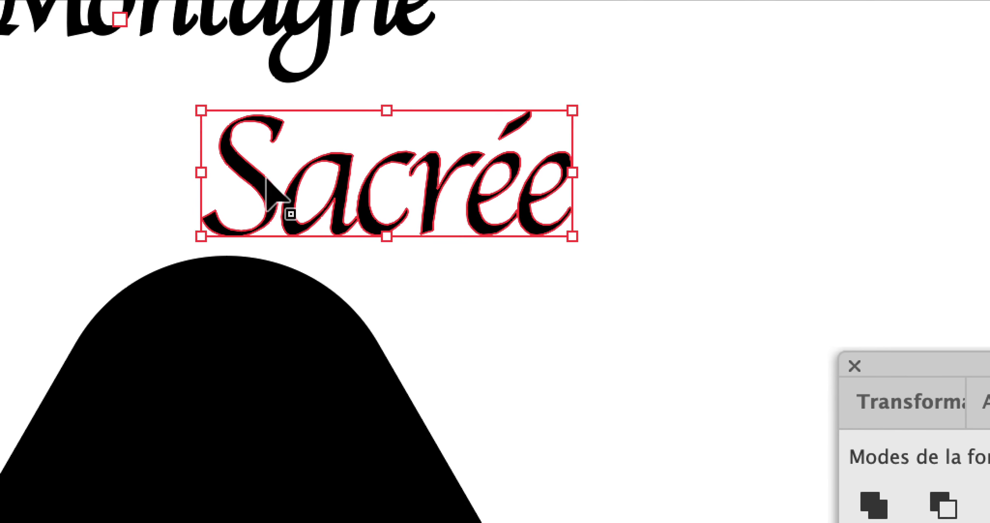
{"action": "left_click", "coordinate": [250, 163]}
{"action": "left_click_drag", "start_coordinate": [250, 163], "coordinate": [674, 297]}
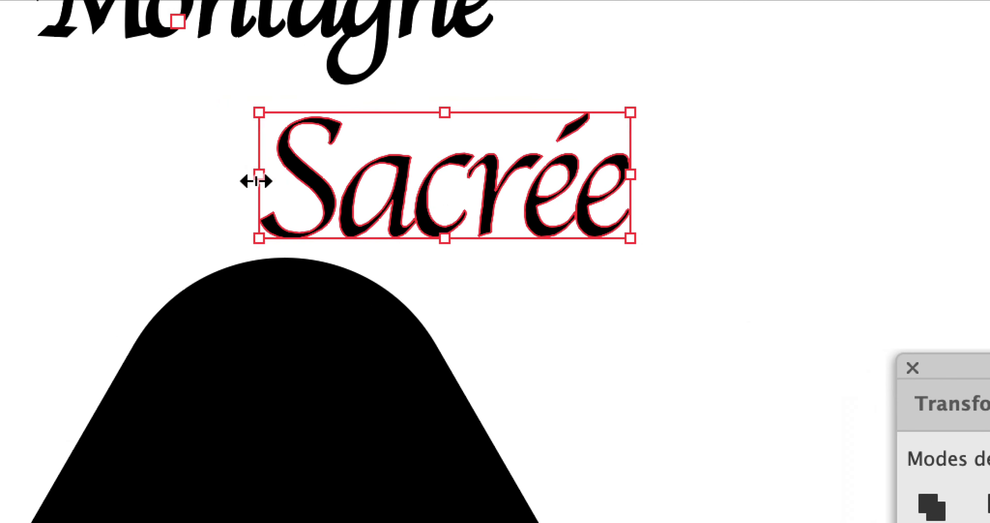
{"action": "mouse_move", "coordinate": [256, 179]}
{"action": "left_mouse_down"}
{"action": "mouse_move", "coordinate": [261, 194]}
{"action": "mouse_move", "coordinate": [256, 179]}
{"action": "left_mouse_up"}
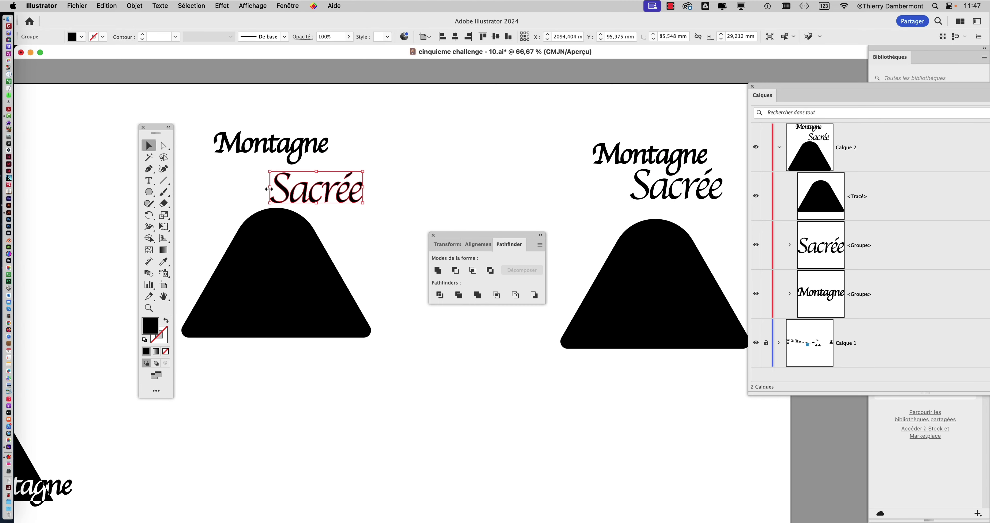
- Save the selection of the word Sacrée under the name mot SACRE
{"action": "left_click", "coordinate": [182, 4]}
{"action": "left_click", "coordinate": [212, 147]}
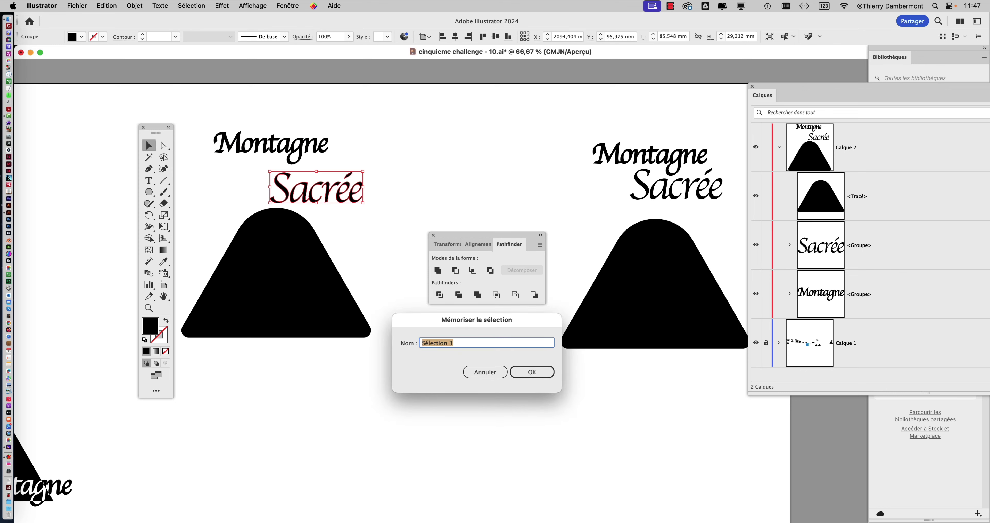
{"action": "type", "text": "m"}
{"action": "type", "text": "ot S"}
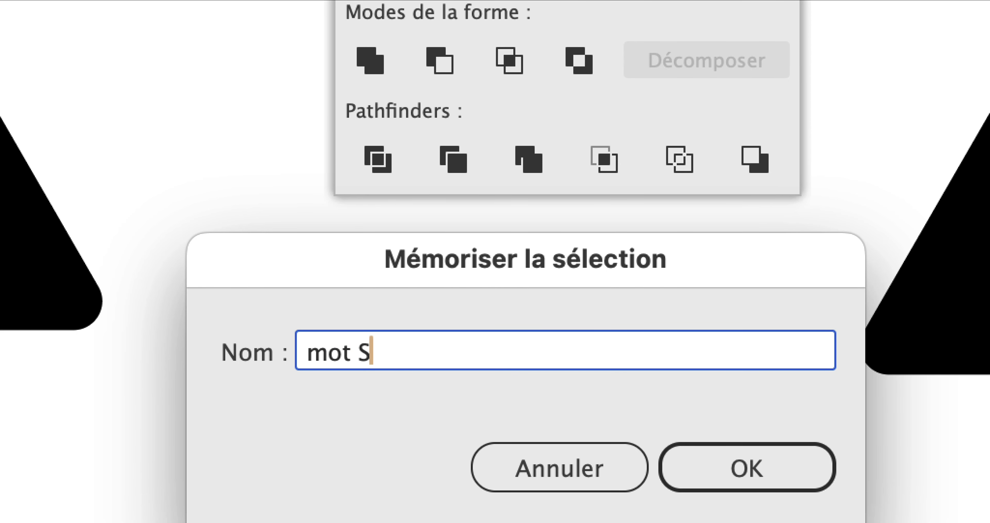
{"action": "type", "text": "ACR2"}
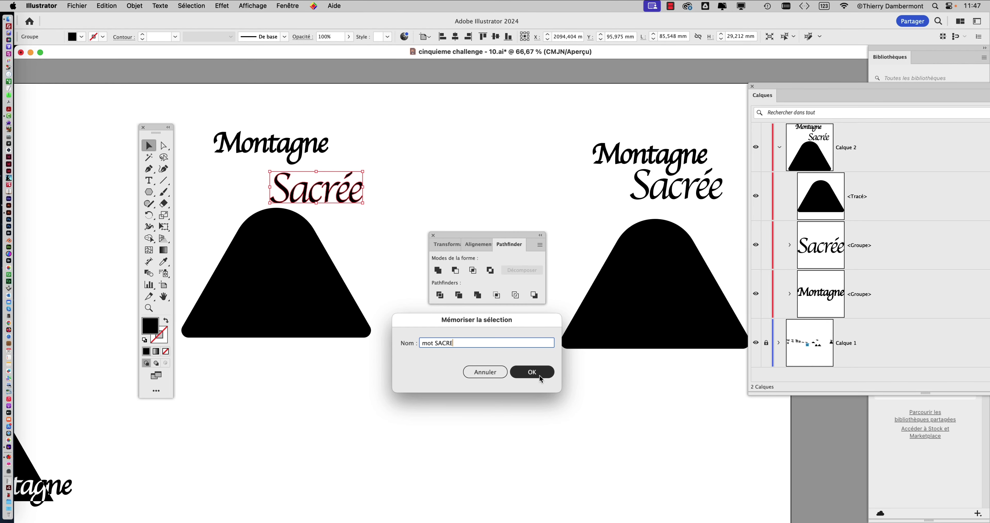
{"action": "left_click", "coordinate": [537, 372]}
- Check the saved selections by recalling mot SACRE and mot MONTAGNE, with the tools panel moved clear of the artwork, and deselect
{"action": "left_click", "coordinate": [189, 4]}
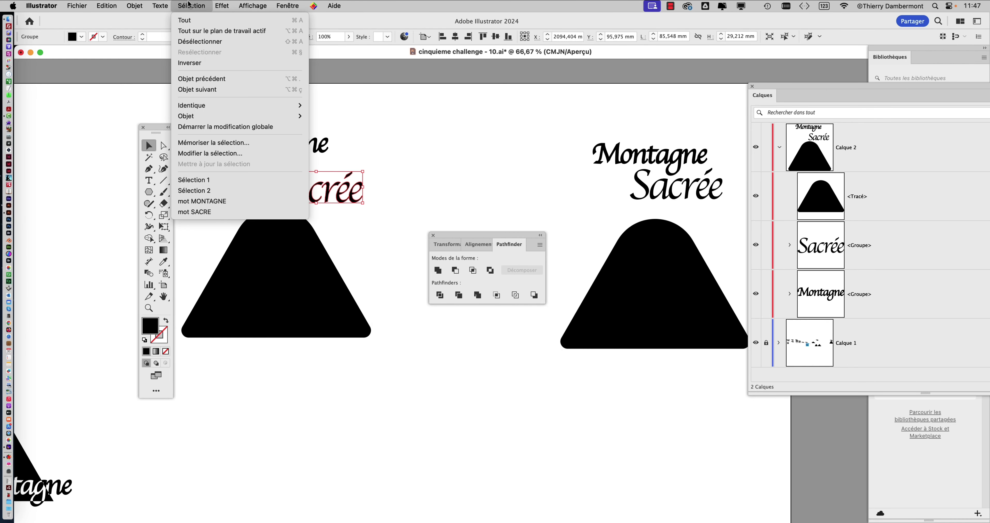
{"action": "left_click", "coordinate": [157, 131]}
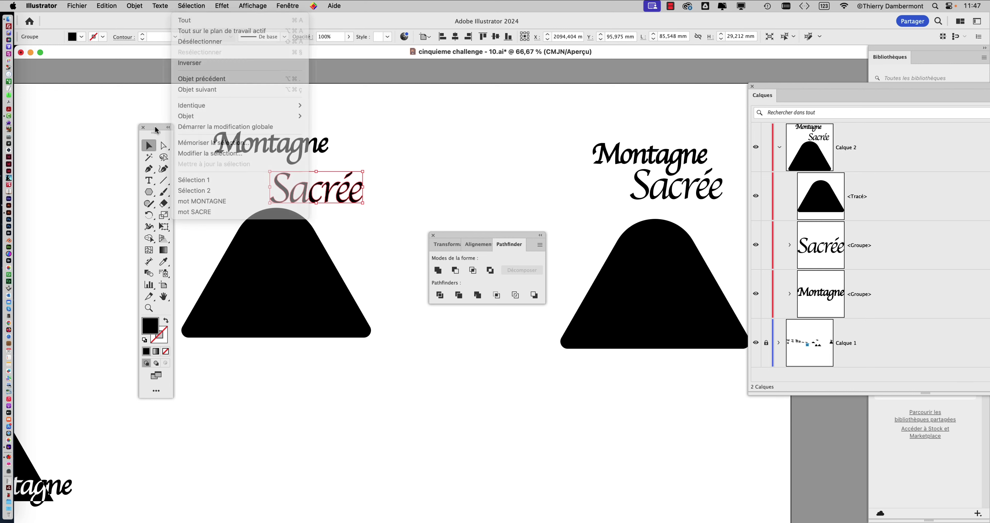
{"action": "left_click_drag", "start_coordinate": [138, 130], "coordinate": [62, 106]}
{"action": "left_click", "coordinate": [192, 5]}
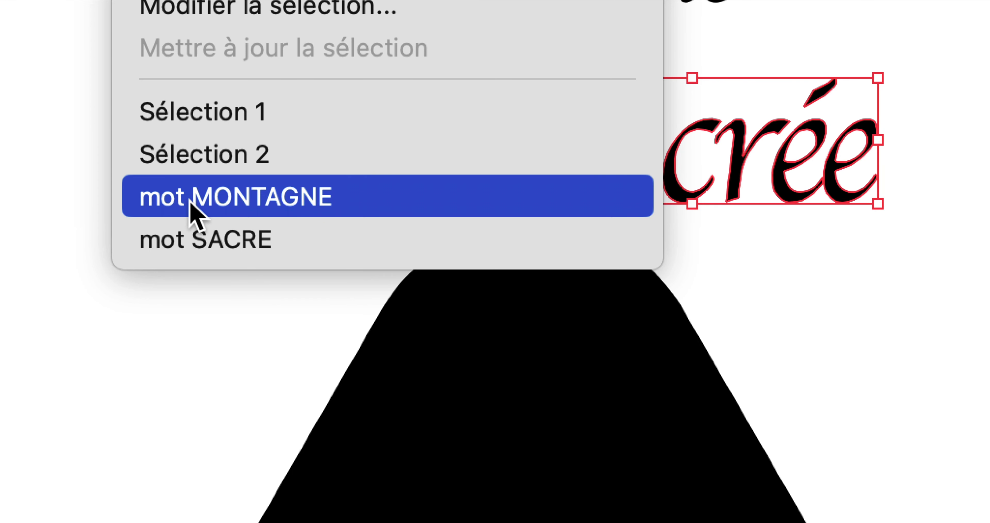
{"action": "left_click", "coordinate": [198, 240]}
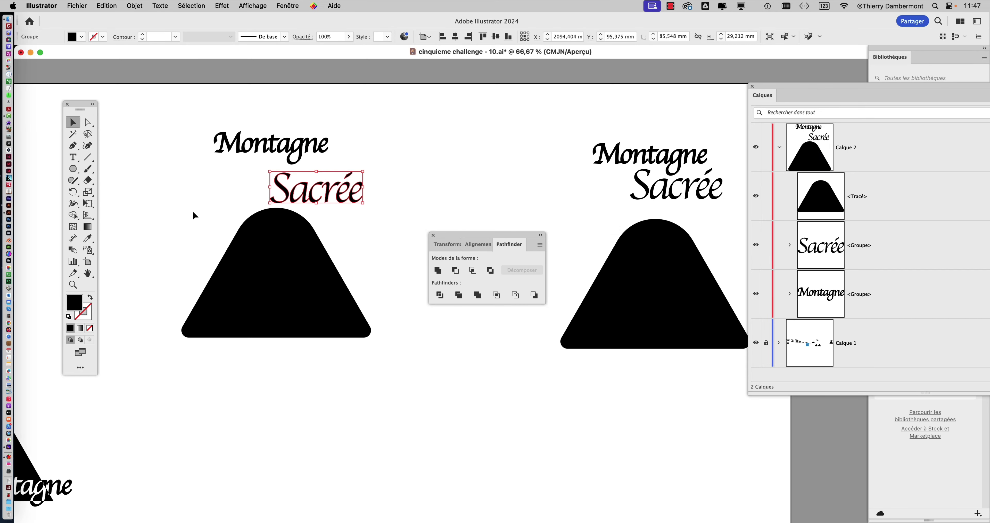
{"action": "left_click", "coordinate": [194, 6]}
{"action": "left_click", "coordinate": [216, 199]}
{"action": "left_click", "coordinate": [191, 6]}
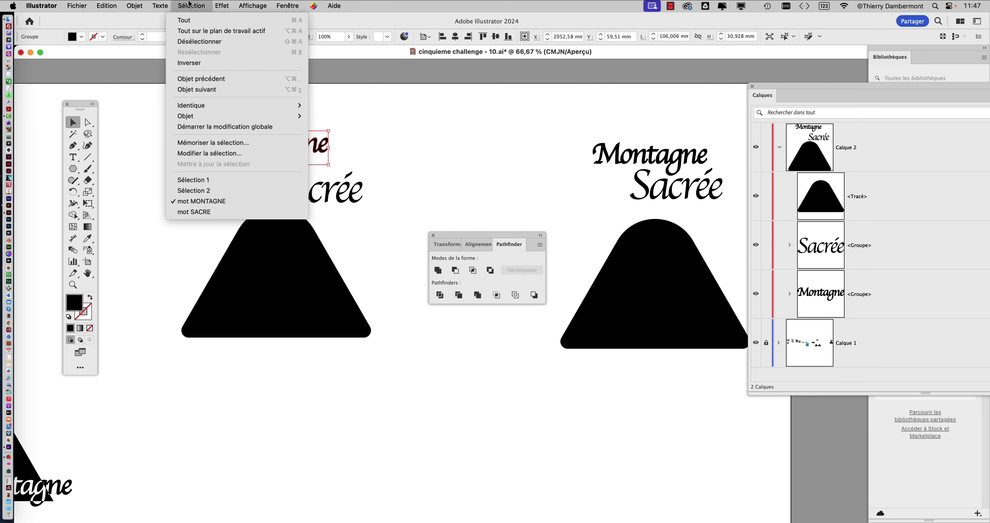
{"action": "left_click", "coordinate": [212, 212]}
{"action": "left_click", "coordinate": [203, 172]}
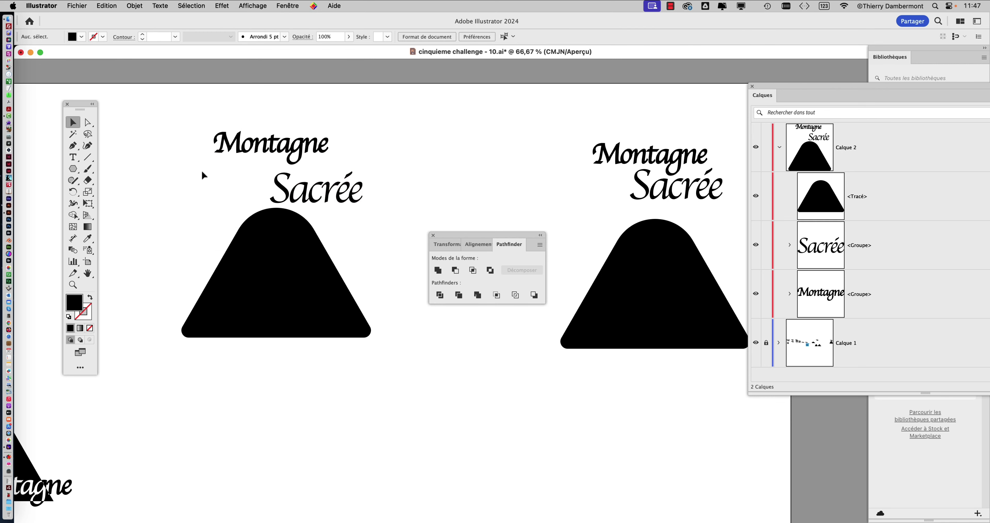
- Shift the Layers panel and save the document as a new version named cinquieme challenge - 11.ai
{"action": "left_click_drag", "start_coordinate": [749, 95], "coordinate": [685, 79]}
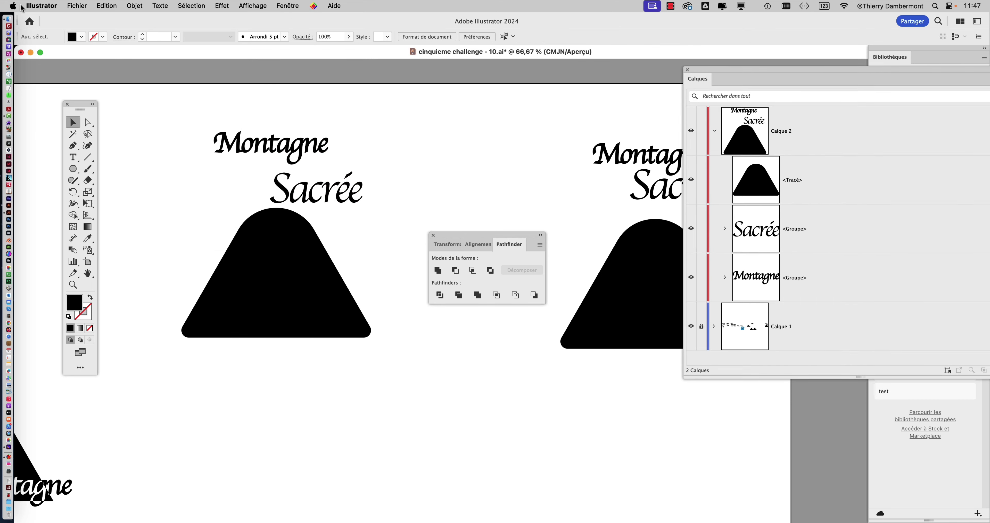
{"action": "left_click", "coordinate": [77, 6]}
{"action": "left_click", "coordinate": [130, 120]}
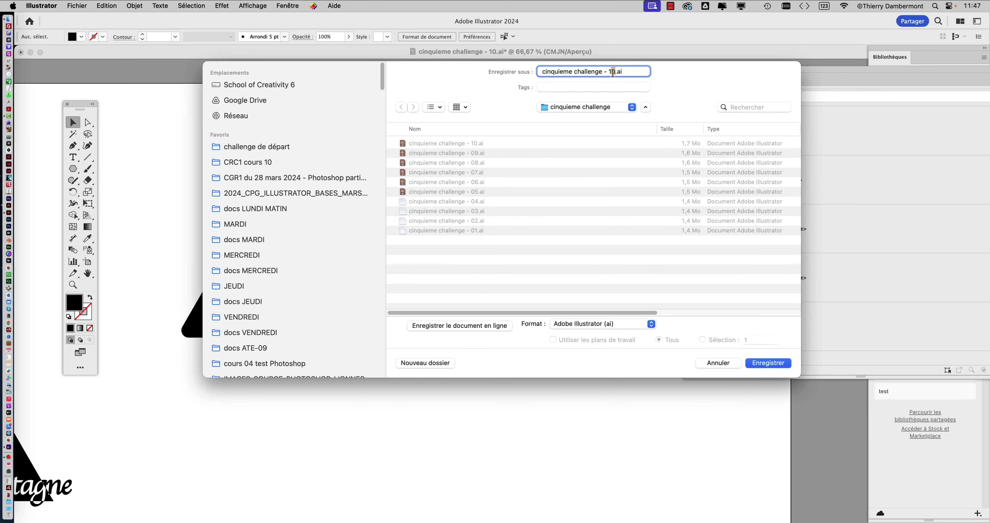
{"action": "type", "text": "1"}
{"action": "left_click", "coordinate": [779, 365]}
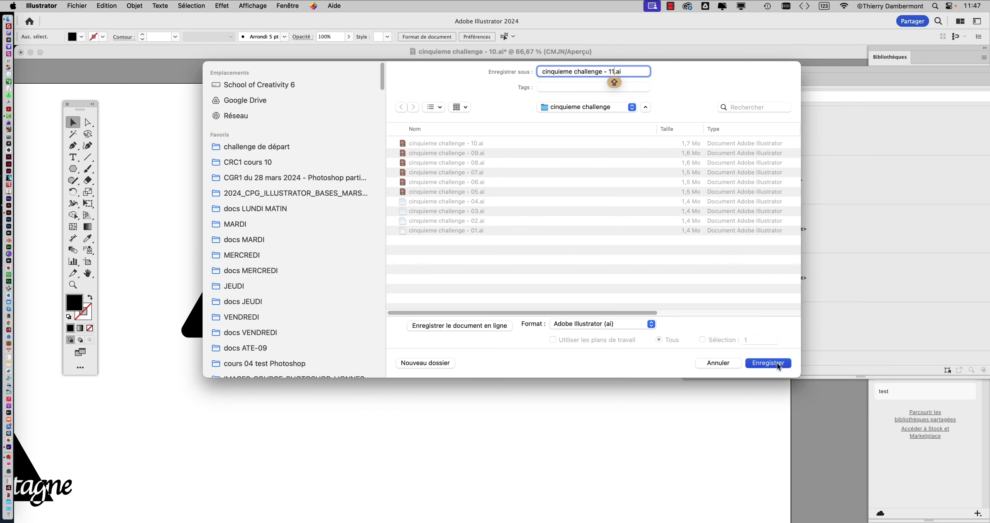
{"action": "left_click", "coordinate": [844, 397]}
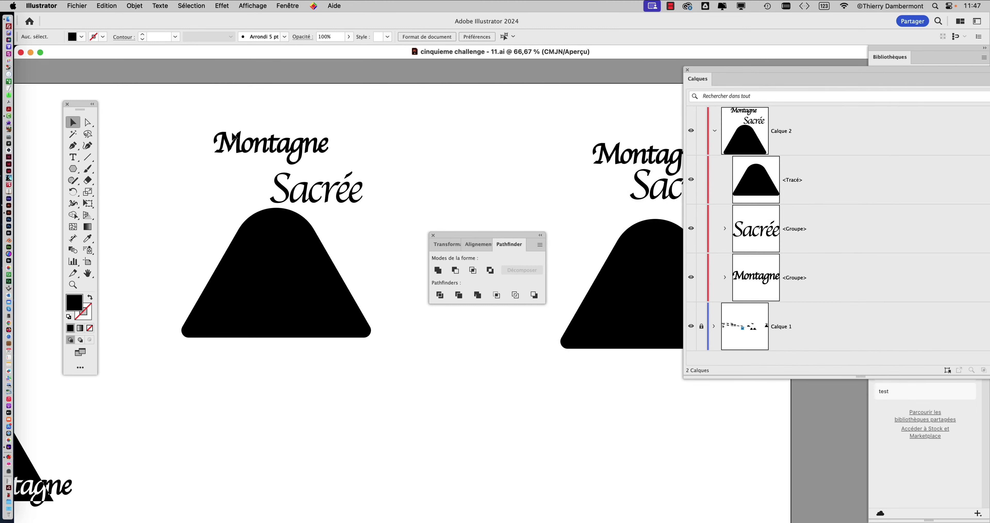
- Try combining the left set's lettering and mountain with Pathfinder's Exclude mode, and undo it
{"action": "left_click_drag", "start_coordinate": [206, 141], "coordinate": [386, 379]}
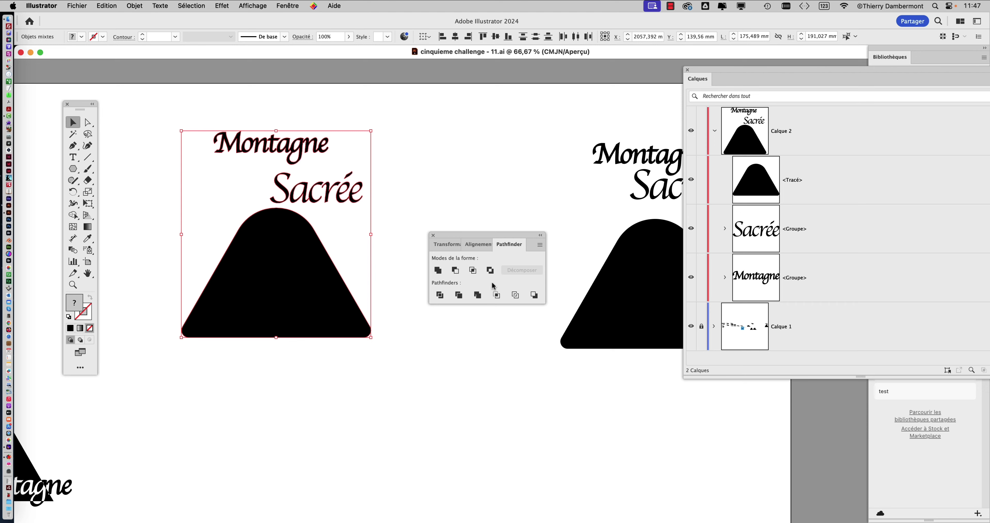
{"action": "left_click", "coordinate": [491, 272]}
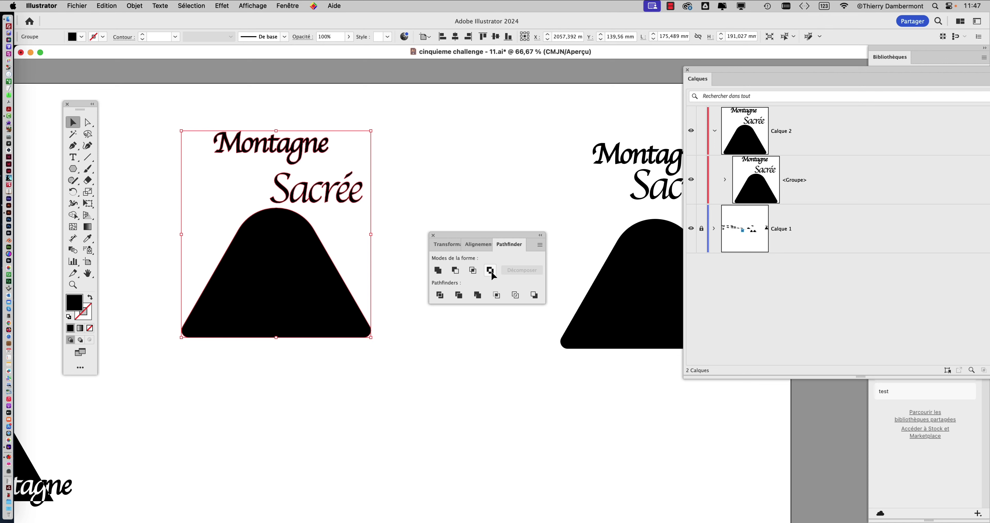
{"action": "key", "text": "super+shift+g"}
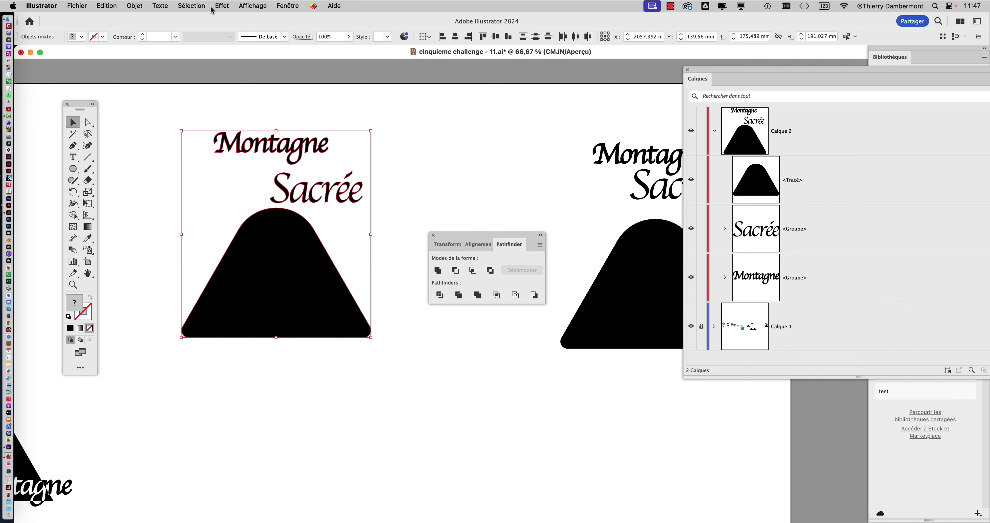
- Review the Pathfinder effects available for the selected lettering and mountain, including Exclusion
{"action": "left_click", "coordinate": [221, 5]}
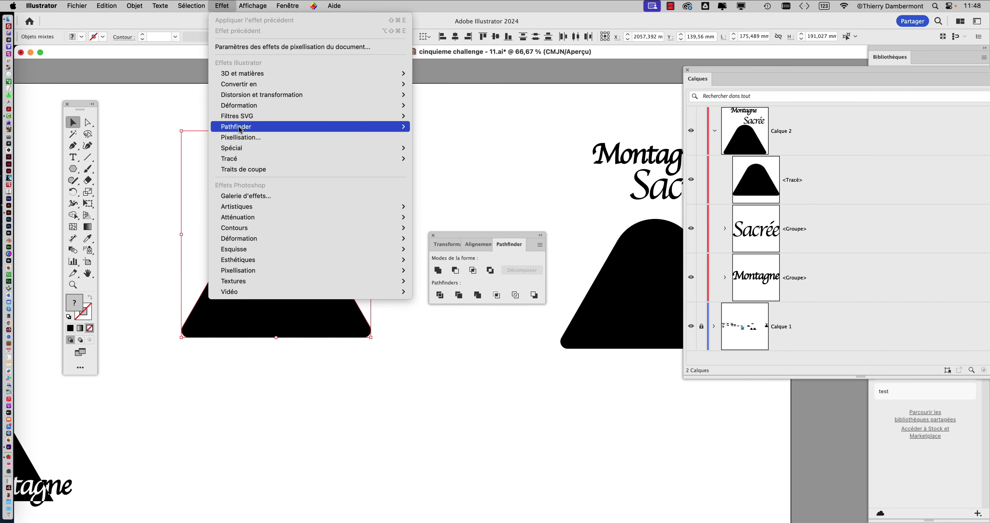
{"action": "mouse_move", "coordinate": [378, 130]}
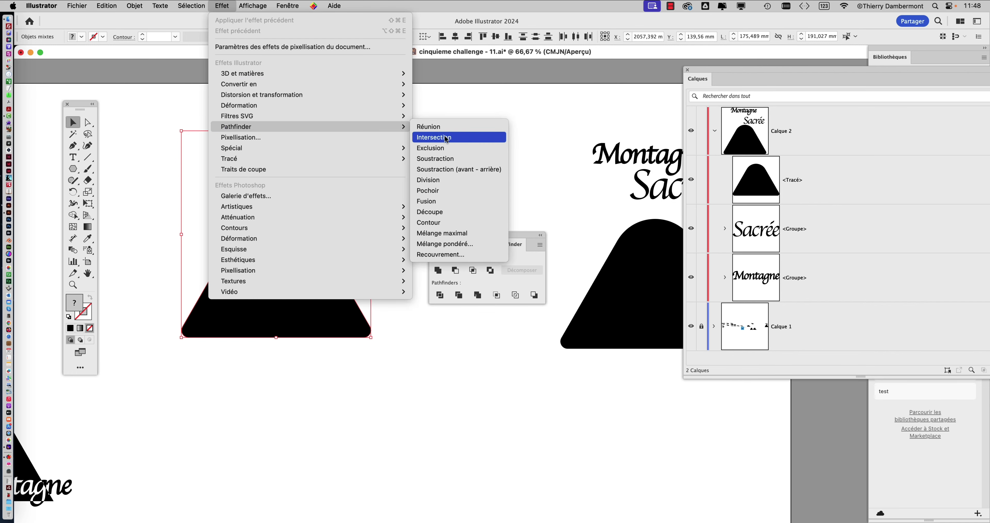
{"action": "left_click", "coordinate": [449, 150]}
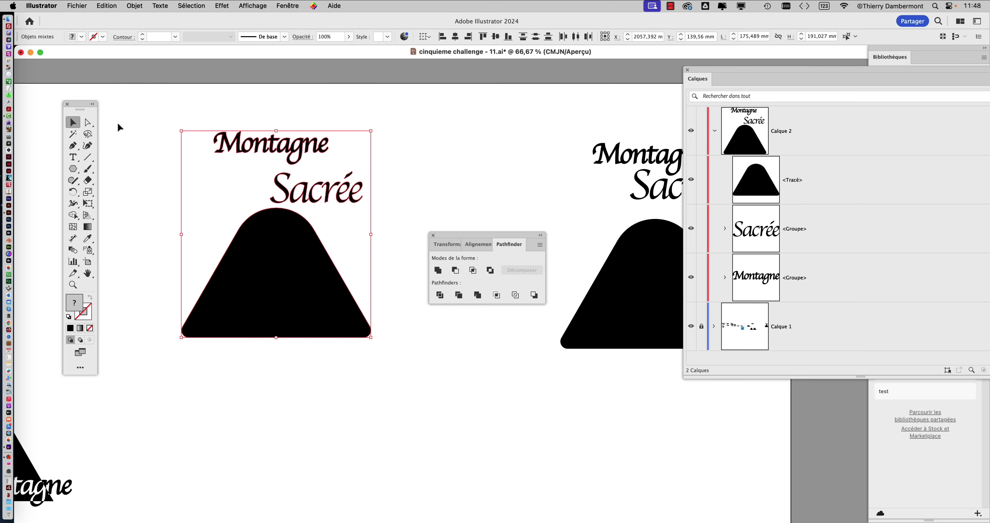
- Inspect the left set's anchor points with the Direct Selection tool, deselect it and return to the Selection tool
{"action": "left_click", "coordinate": [87, 123]}
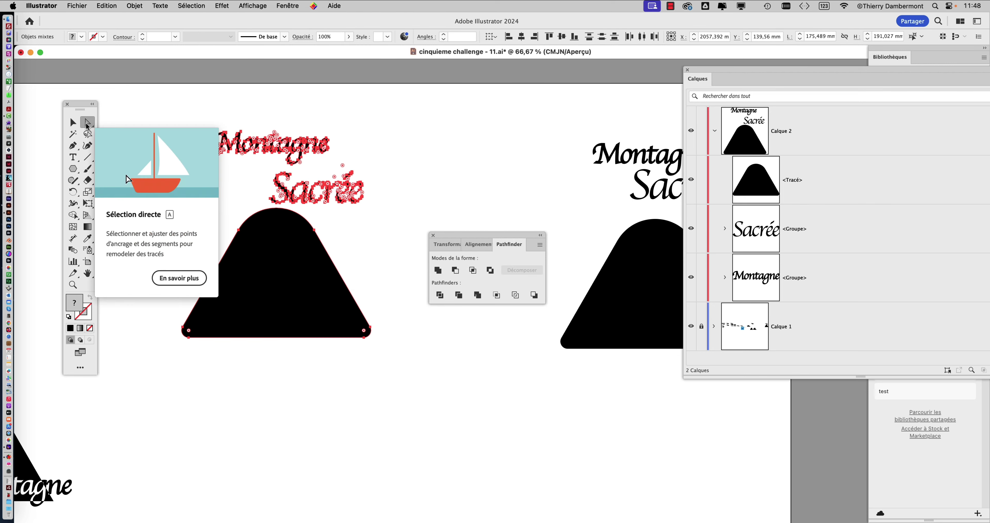
{"action": "left_click", "coordinate": [169, 117]}
{"action": "key", "text": "v"}
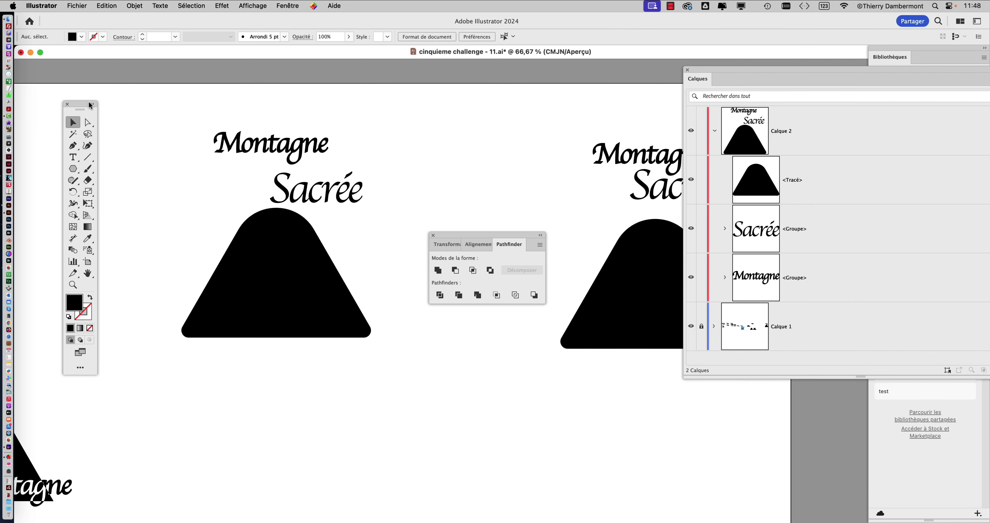
- Recall the saved mot MONTAGNE selection and move the word down slightly, closer to Sacrée in the left set
{"action": "left_click", "coordinate": [192, 5]}
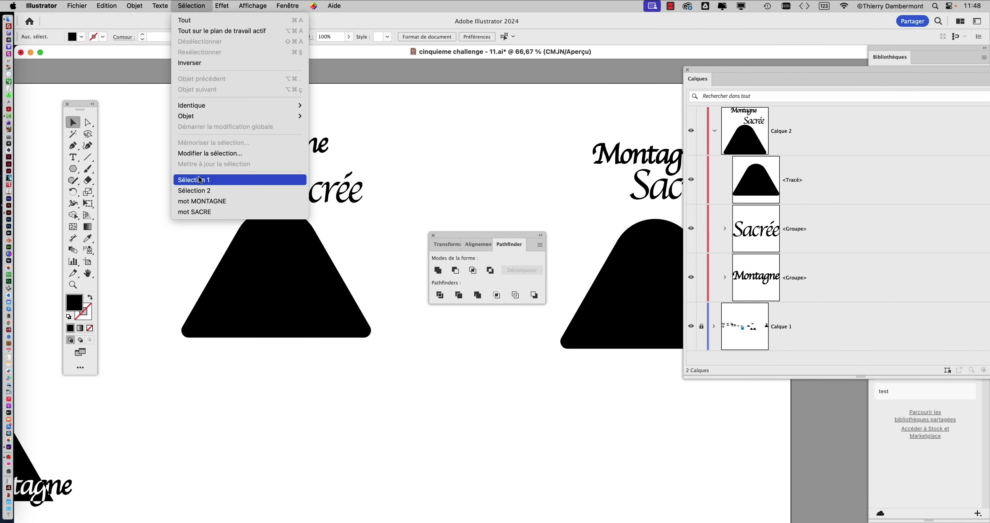
{"action": "left_click", "coordinate": [204, 201]}
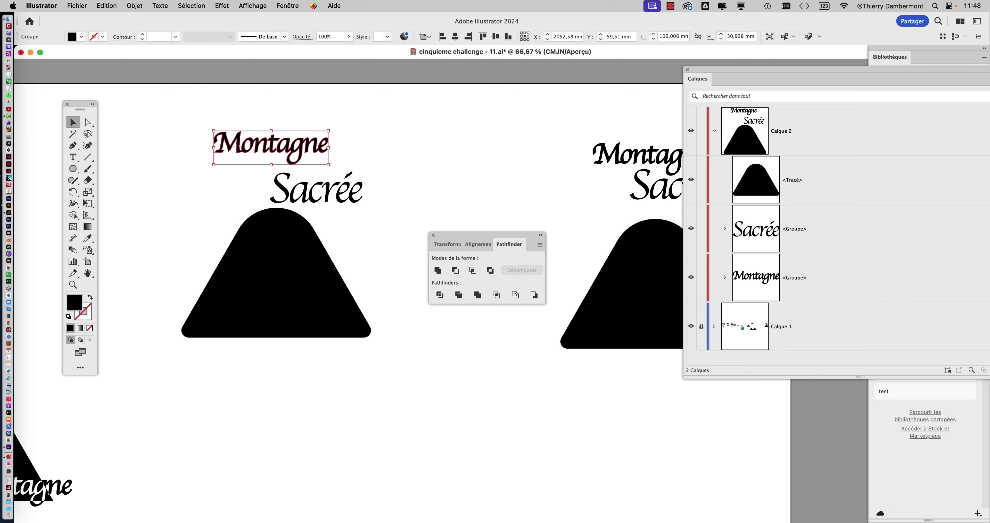
{"action": "mouse_move", "coordinate": [235, 145]}
{"action": "left_mouse_down"}
{"action": "mouse_move", "coordinate": [230, 236]}
{"action": "mouse_move", "coordinate": [228, 134]}
{"action": "mouse_move", "coordinate": [237, 163]}
{"action": "left_mouse_up"}
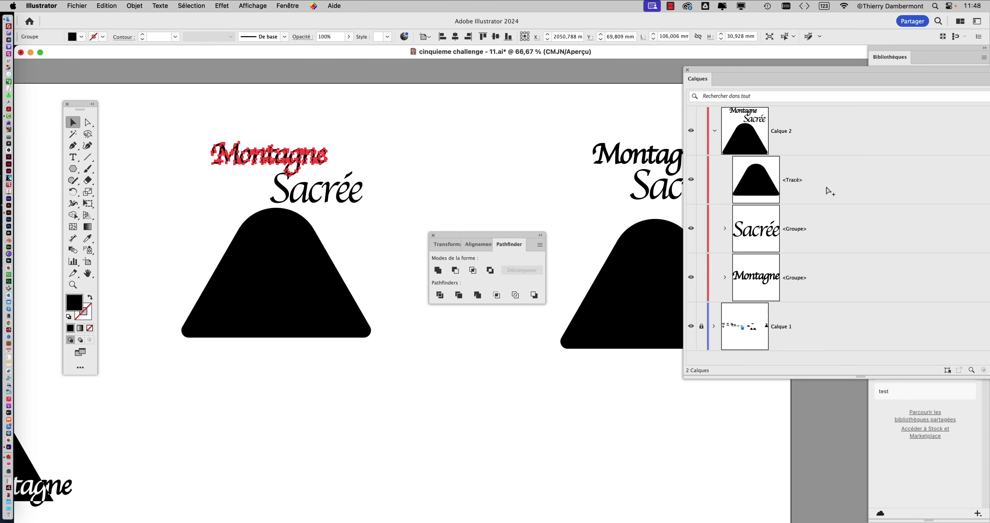
- Combine the left set's lettering and mountain with Pathfinder's Exclude mode and inspect the contents of the resulting group in the Layers panel
{"action": "left_click_drag", "start_coordinate": [166, 133], "coordinate": [406, 381]}
{"action": "left_click", "coordinate": [490, 273]}
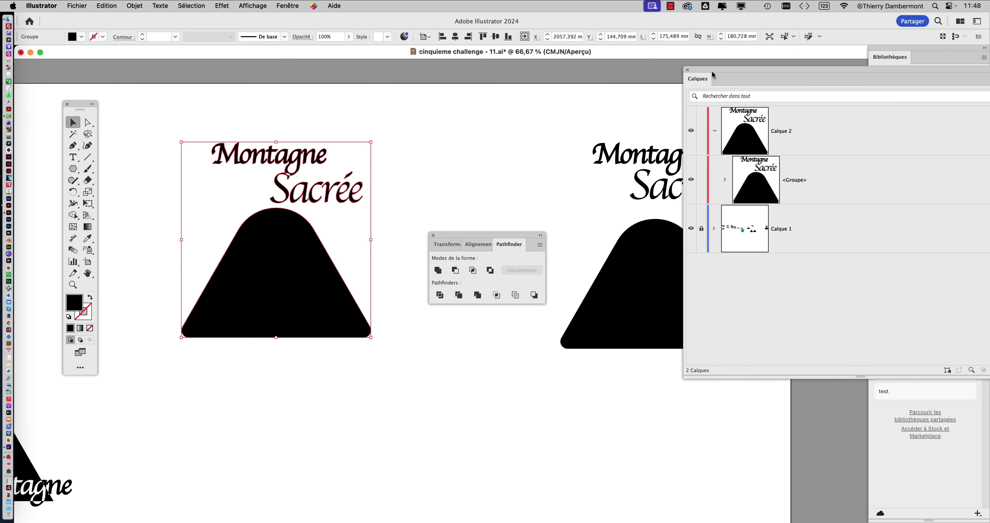
{"action": "left_click_drag", "start_coordinate": [713, 73], "coordinate": [547, 70]}
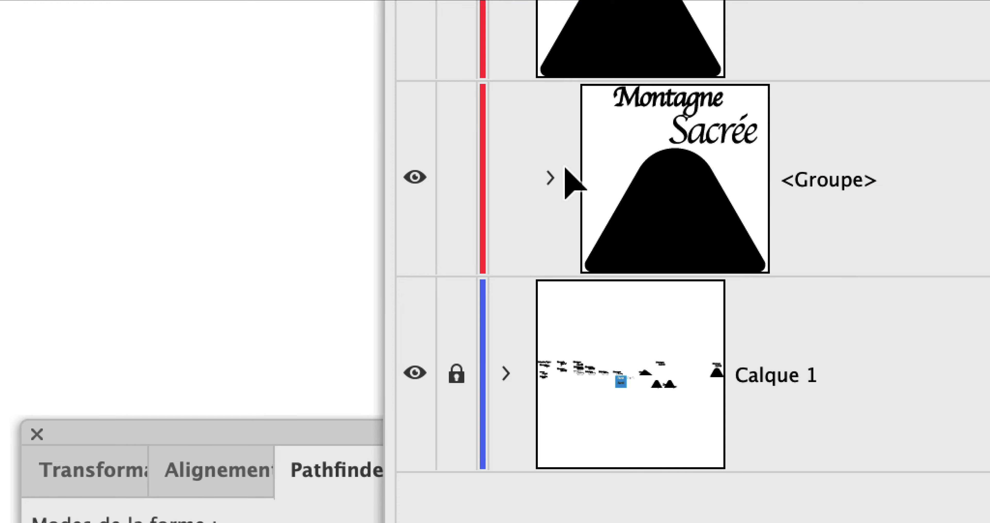
{"action": "left_click", "coordinate": [550, 178]}
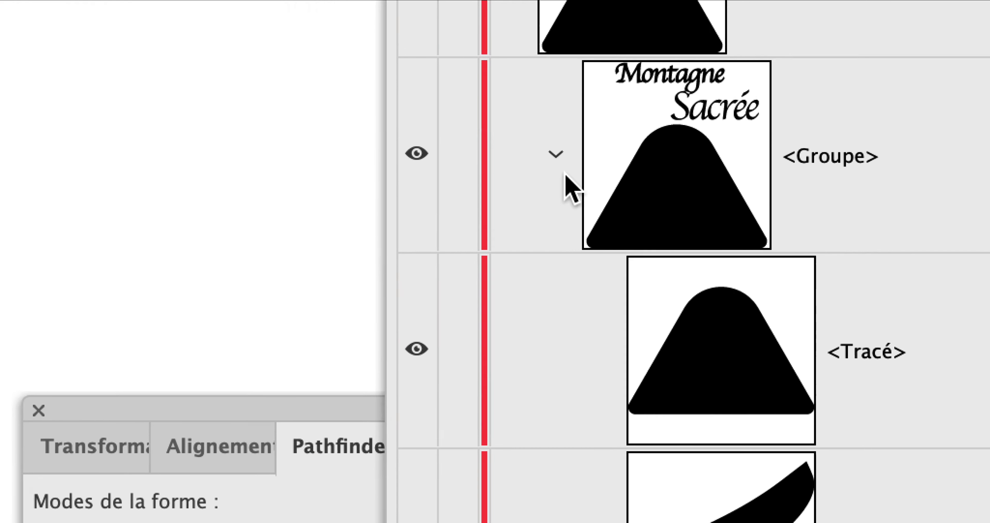
{"action": "left_click", "coordinate": [557, 160]}
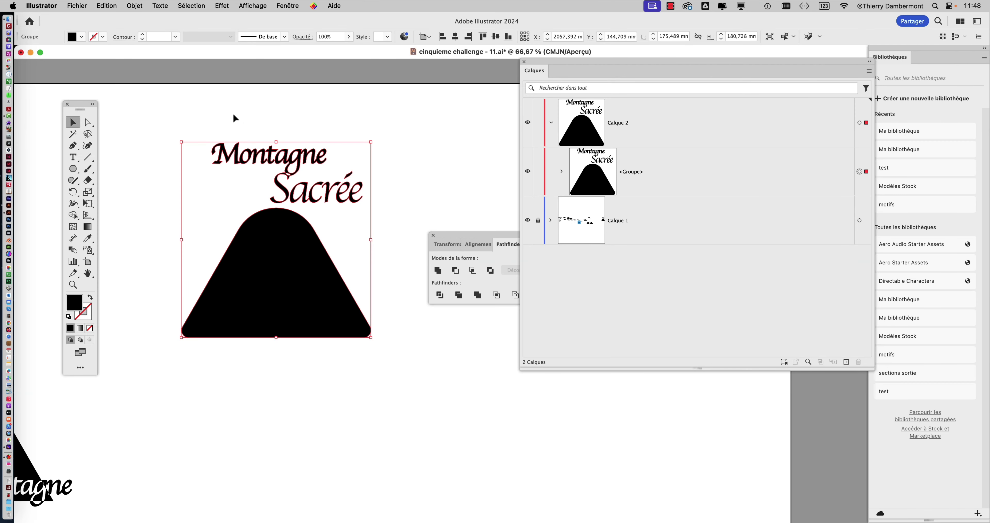
- Try to recall the saved mot MONTAGNE selection on the combined left set
{"action": "left_click", "coordinate": [233, 112]}
{"action": "left_click", "coordinate": [179, 6]}
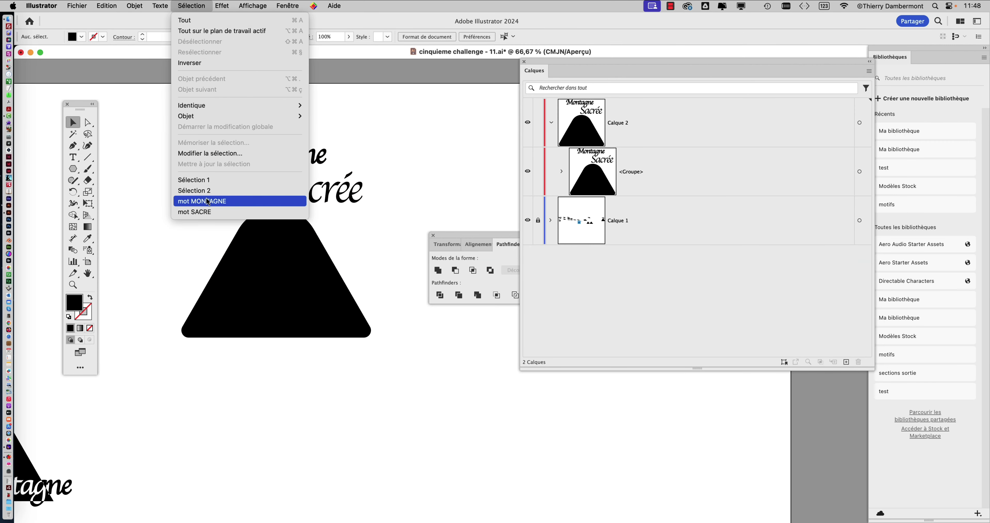
{"action": "left_click", "coordinate": [217, 200]}
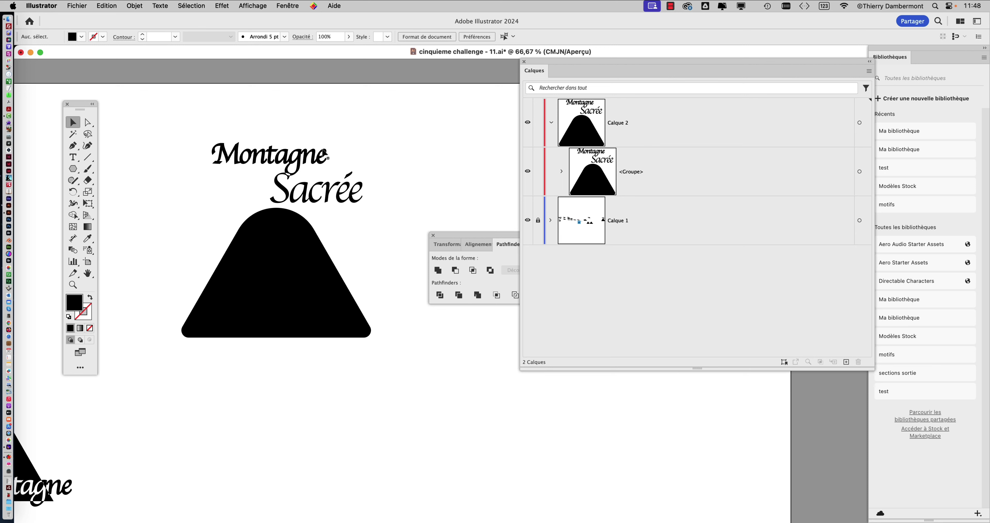
{"action": "left_click", "coordinate": [207, 5]}
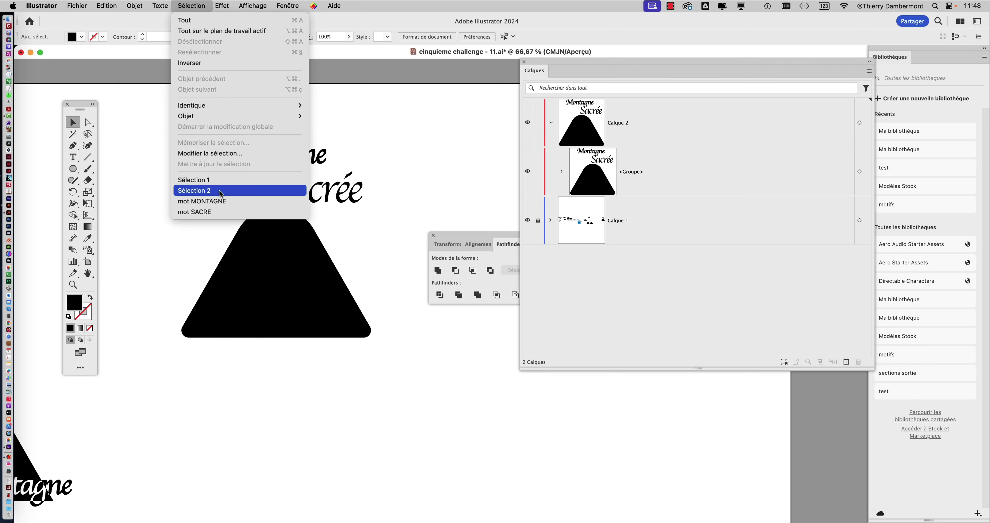
{"action": "left_click", "coordinate": [217, 201]}
{"action": "left_click", "coordinate": [88, 123]}
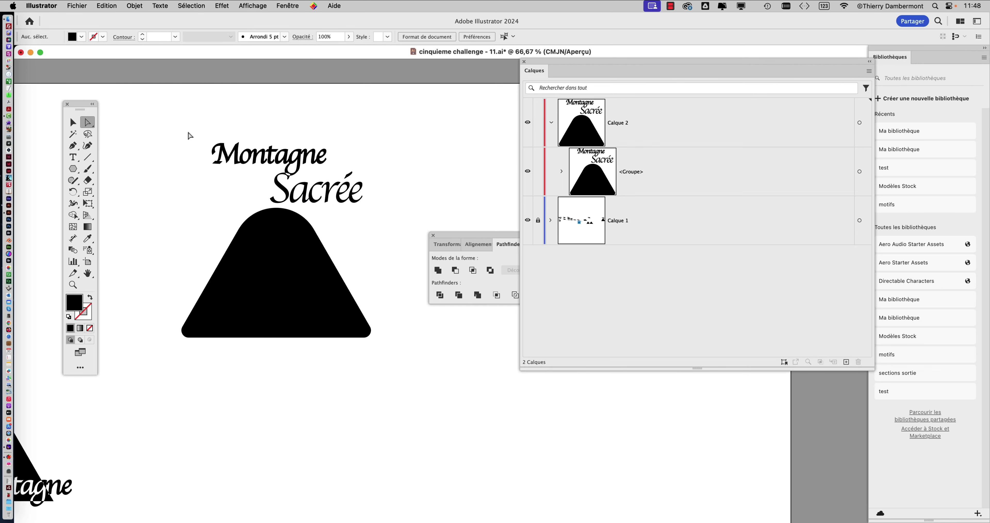
{"action": "left_click", "coordinate": [73, 122]}
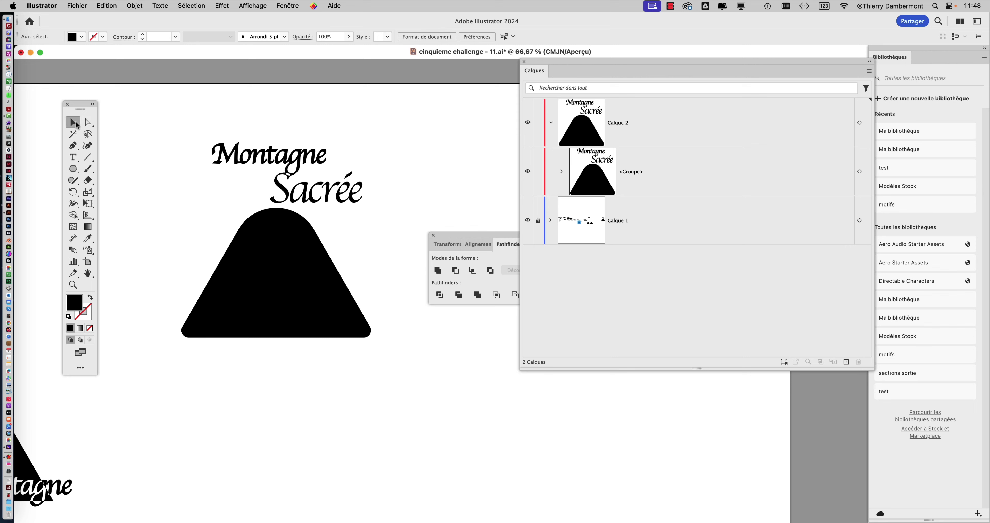
- Select the word Montagne in the combined group with the Direct Selection tool, move it up and left clear of Sacrée, and deselect it
{"action": "left_click", "coordinate": [235, 155]}
{"action": "left_click_drag", "start_coordinate": [92, 127], "coordinate": [117, 134]}
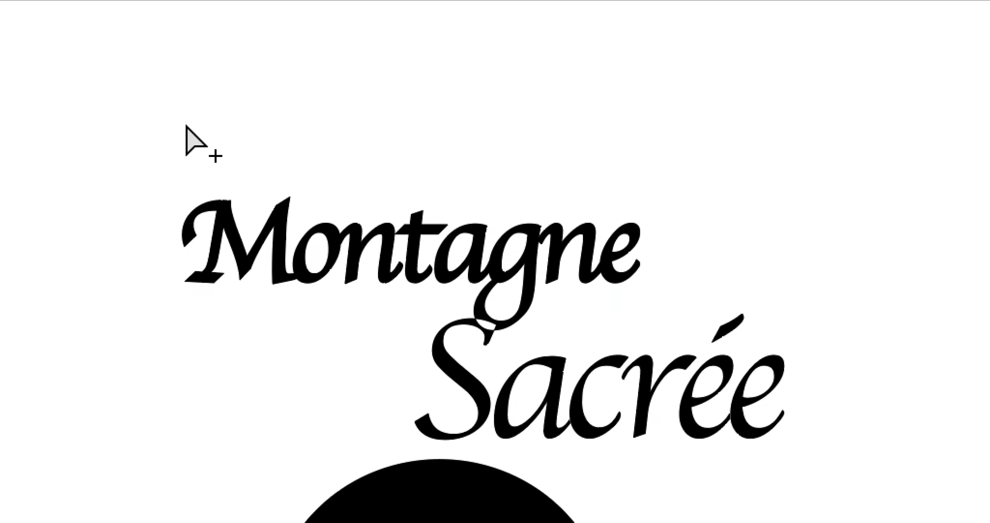
{"action": "left_click_drag", "start_coordinate": [266, 150], "coordinate": [752, 283]}
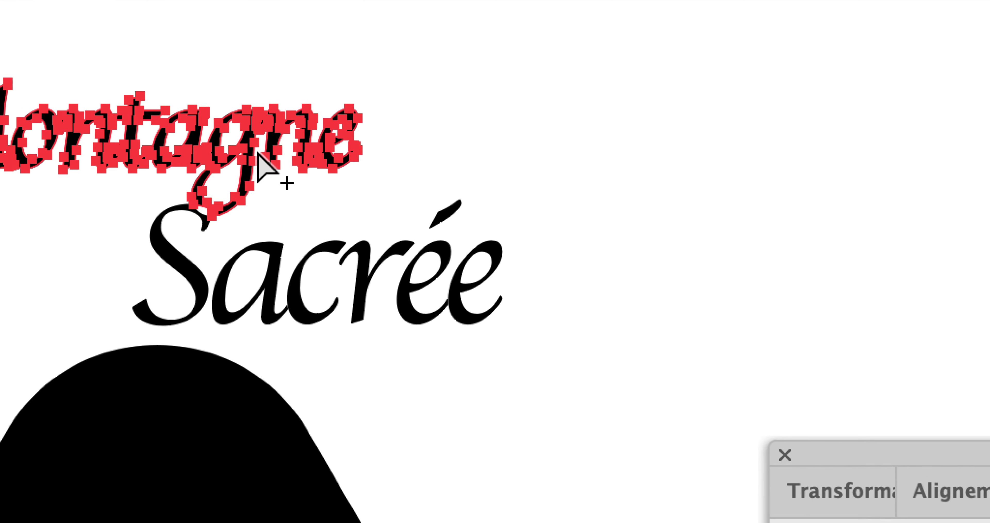
{"action": "left_click_drag", "start_coordinate": [259, 154], "coordinate": [276, 112]}
{"action": "key", "text": "s"}
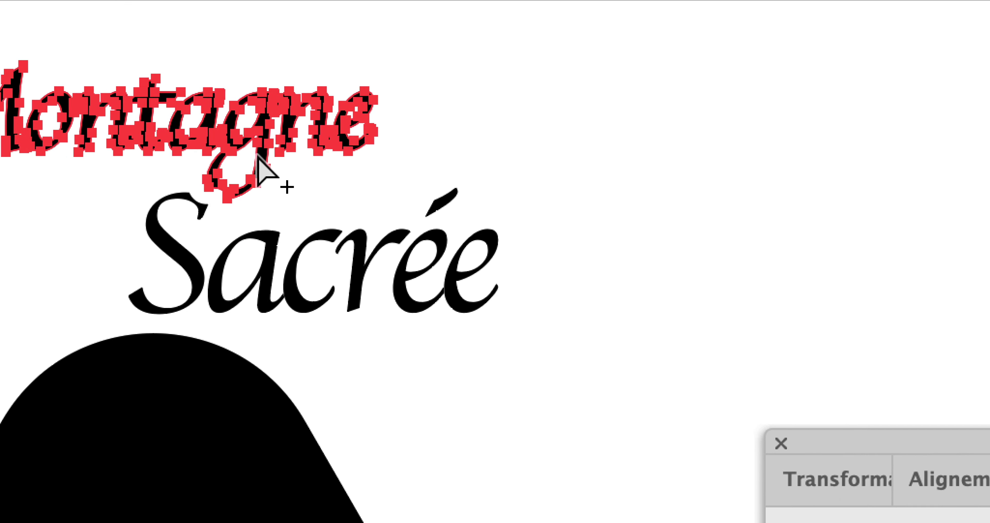
{"action": "left_click_drag", "start_coordinate": [261, 154], "coordinate": [43, 192]}
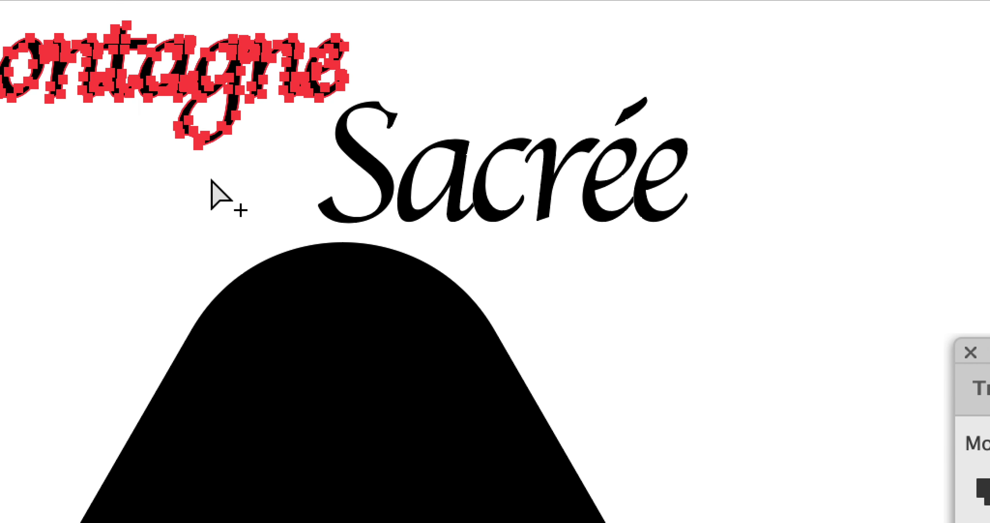
{"action": "left_click", "coordinate": [211, 180]}
- Unlock Calque 1, move the rightmost lettering and mountain onto a new top layer, and lock Calque 1 and Calque 2
{"action": "scroll", "coordinate": [211, 180], "scroll_direction": "down", "scroll_amount": 6}
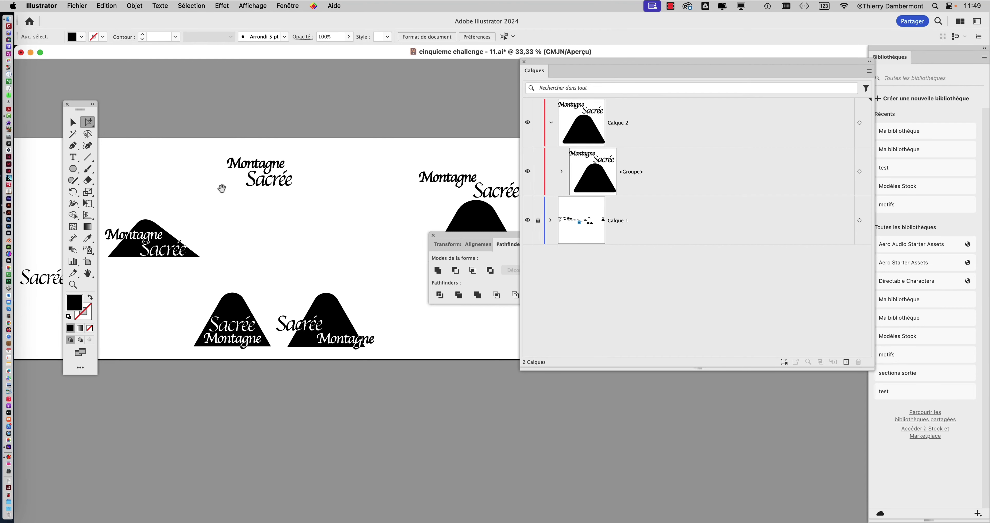
{"action": "scroll", "coordinate": [222, 188], "scroll_direction": "right", "scroll_amount": 10}
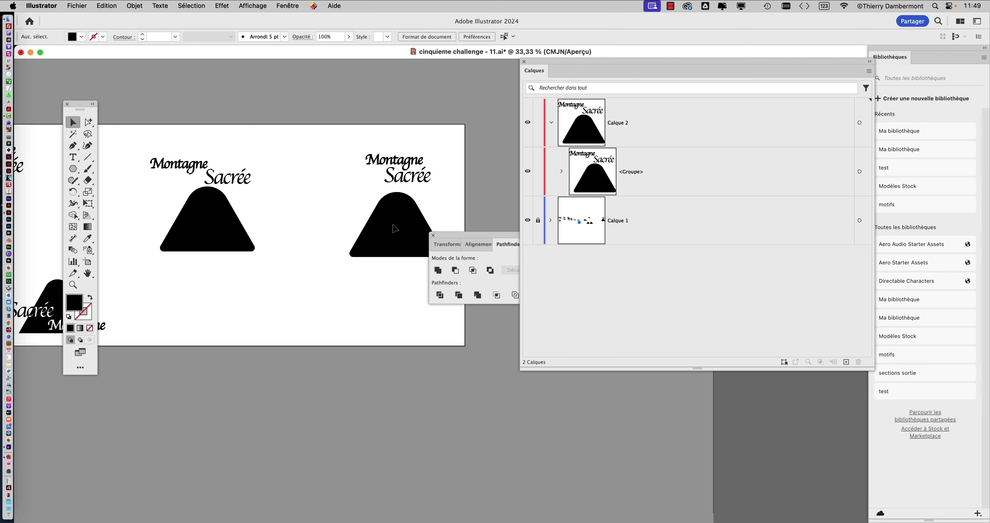
{"action": "left_click", "coordinate": [539, 222]}
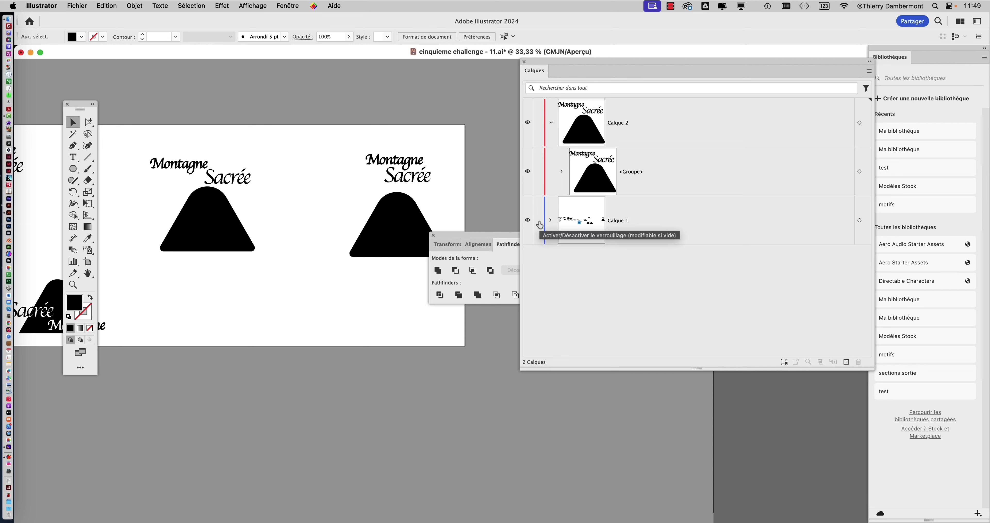
{"action": "left_click", "coordinate": [552, 123]}
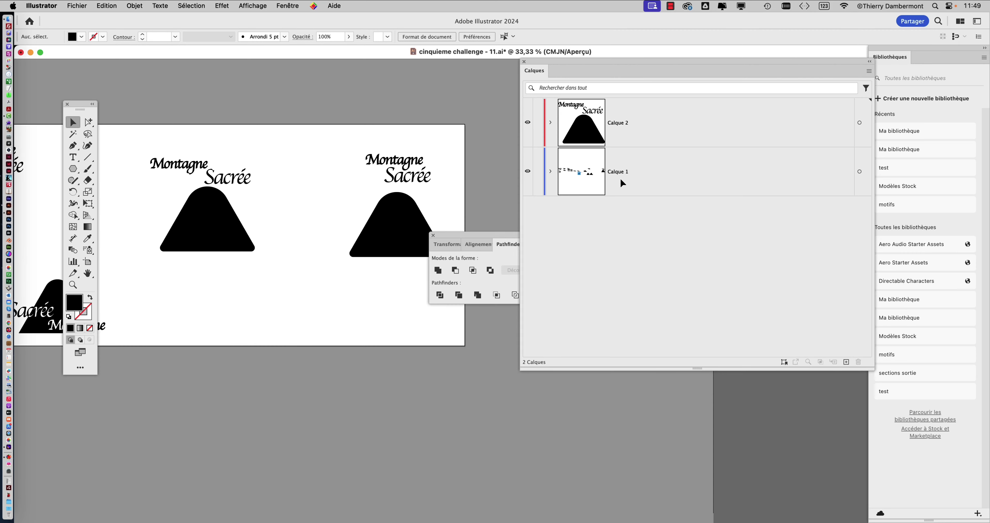
{"action": "left_click", "coordinate": [846, 361]}
{"action": "left_click_drag", "start_coordinate": [347, 135], "coordinate": [434, 231]}
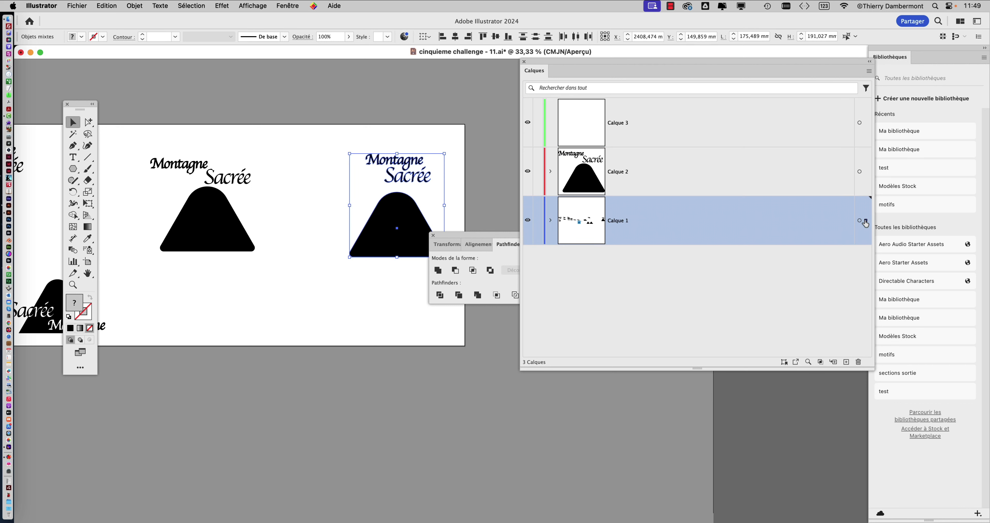
{"action": "left_click_drag", "start_coordinate": [865, 222], "coordinate": [865, 124]}
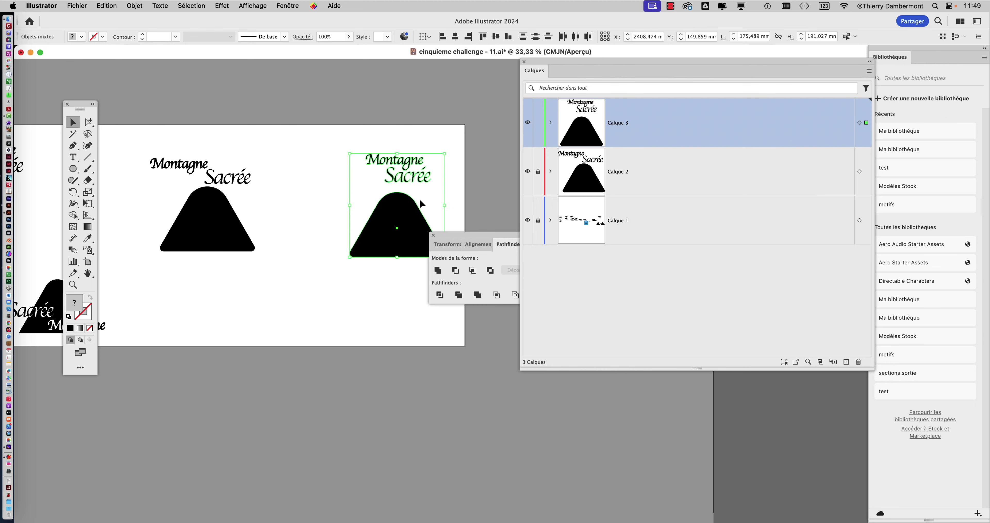
- Create a compound path from the right set's lettering and mountain
{"action": "key", "text": "super+equal"}
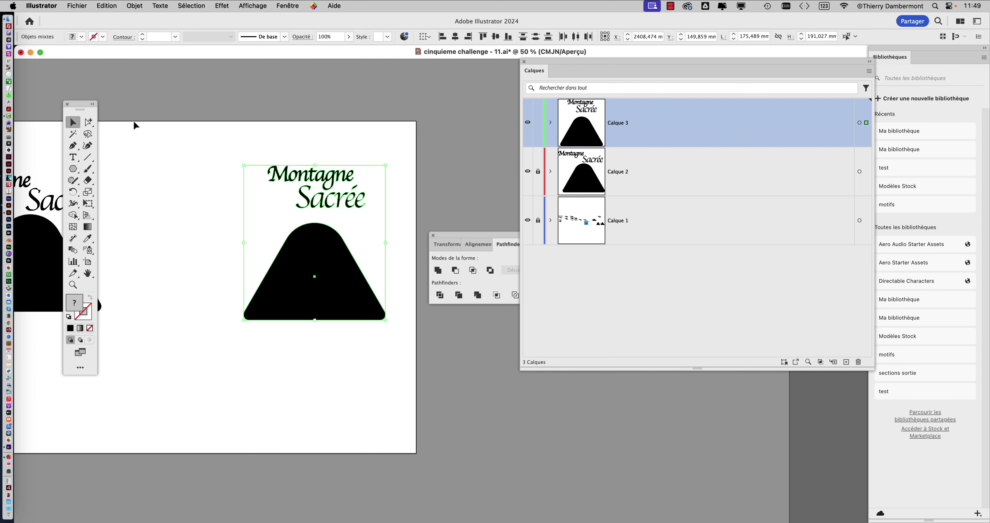
{"action": "left_click", "coordinate": [206, 156]}
{"action": "left_click_drag", "start_coordinate": [212, 142], "coordinate": [375, 333]}
{"action": "left_click", "coordinate": [405, 329]}
{"action": "left_click_drag", "start_coordinate": [213, 137], "coordinate": [412, 342]}
{"action": "left_click", "coordinate": [139, 6]}
{"action": "mouse_move", "coordinate": [184, 403]}
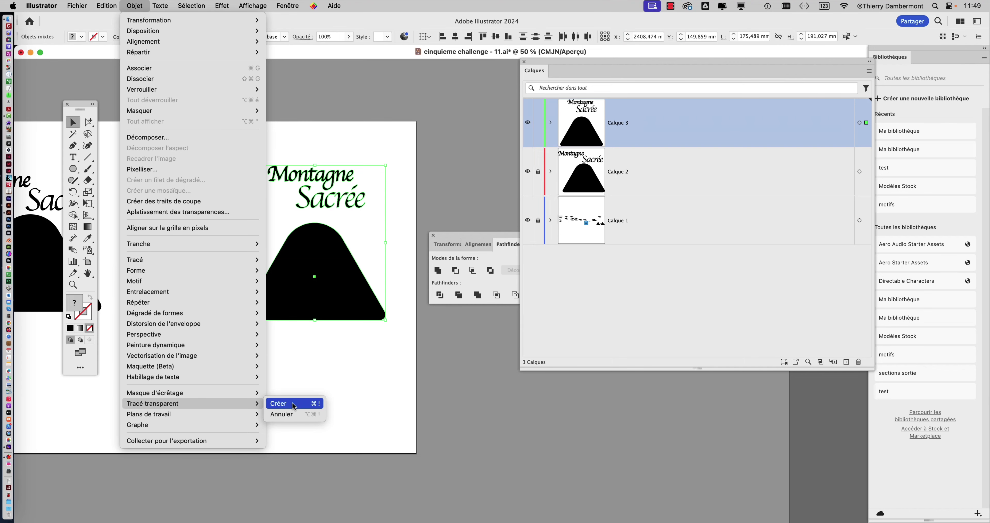
{"action": "left_click", "coordinate": [294, 403]}
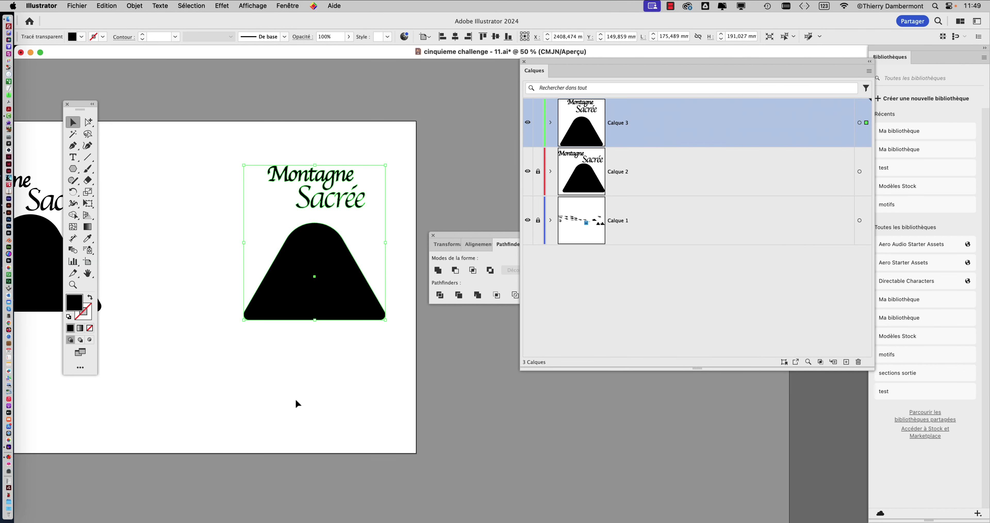
- Select the word Montagne inside the compound path with the Direct Selection tool and place it to the upper left of Sacrée
{"action": "scroll", "coordinate": [261, 148], "scroll_direction": "up", "scroll_amount": 1}
{"action": "key", "text": "super+a"}
{"action": "left_click", "coordinate": [92, 122]}
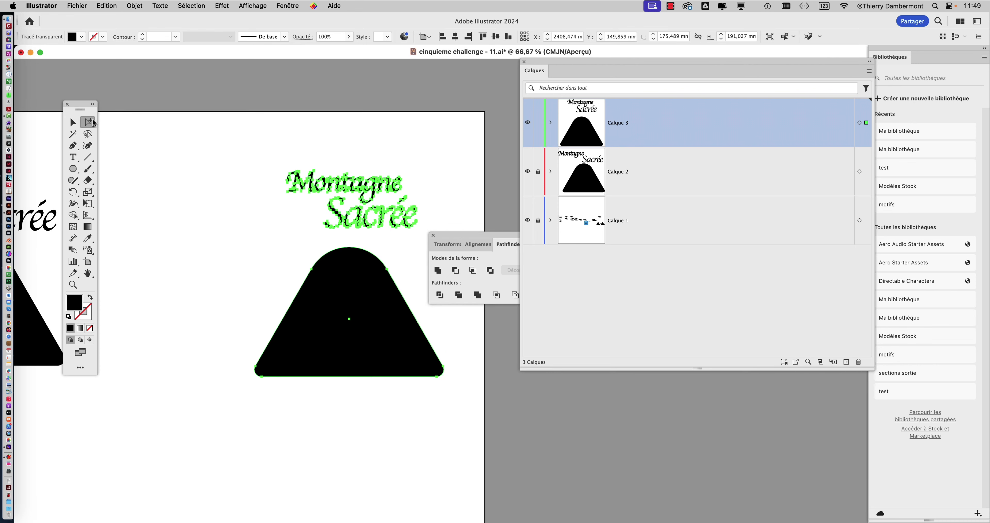
{"action": "key", "text": "super+1"}
{"action": "left_click_drag", "start_coordinate": [214, 143], "coordinate": [301, 184]}
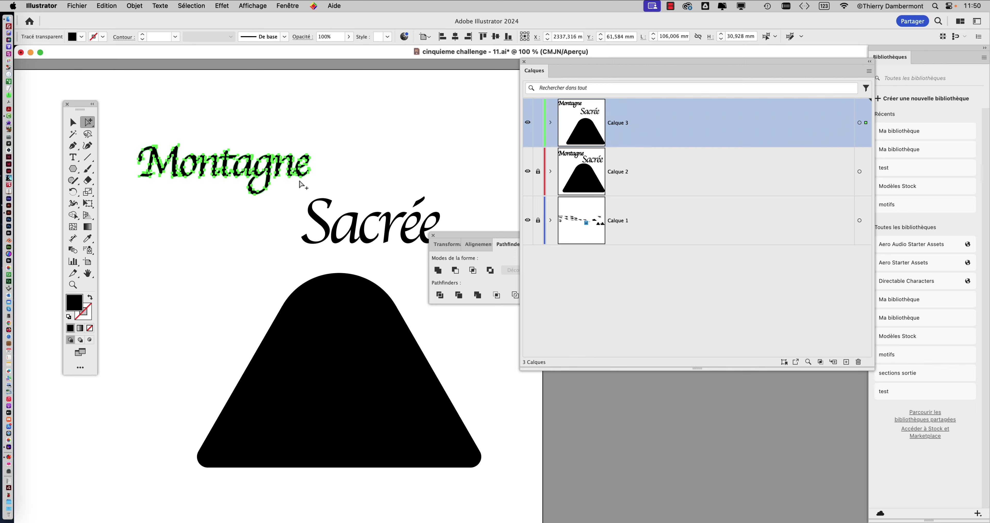
- Save the selection of the word Montagne under the name MOT montagne 2
{"action": "left_click", "coordinate": [192, 5]}
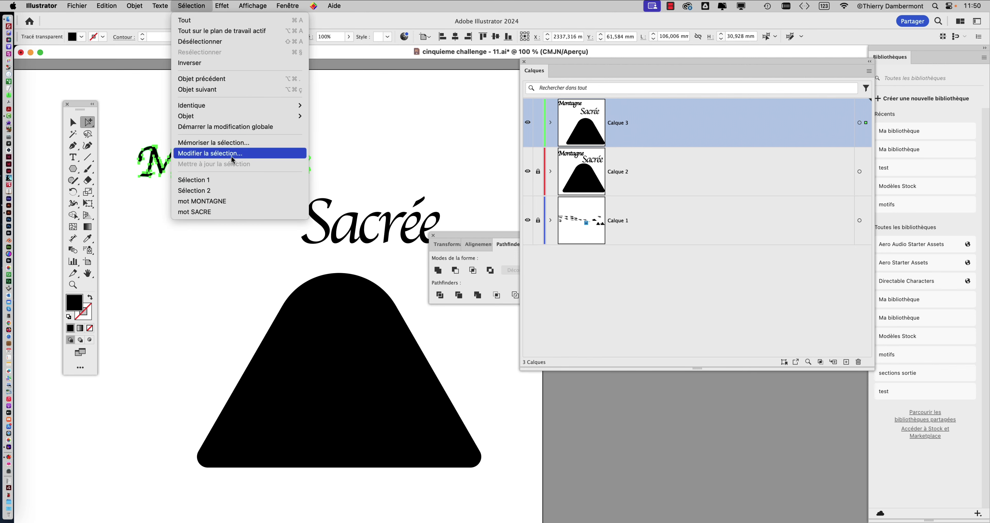
{"action": "left_click", "coordinate": [233, 143]}
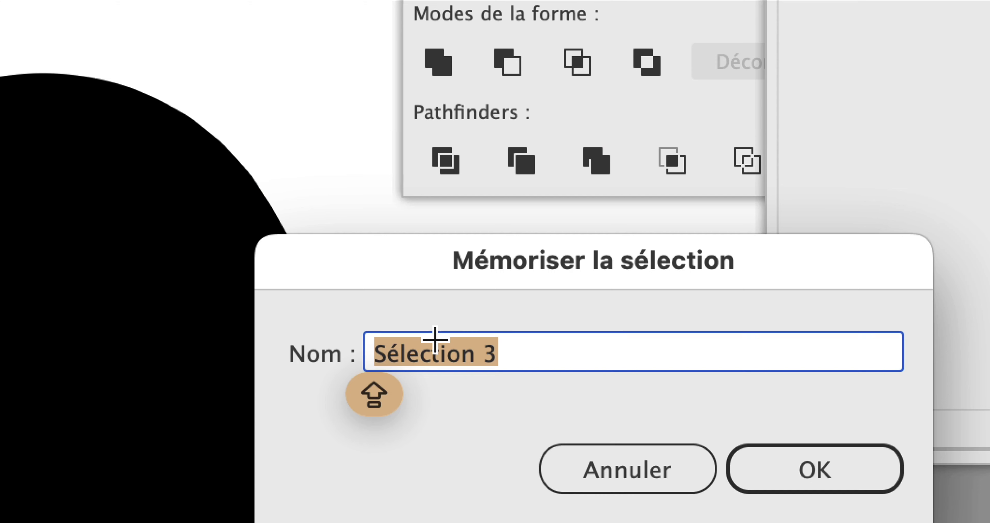
{"action": "type", "text": "MO"}
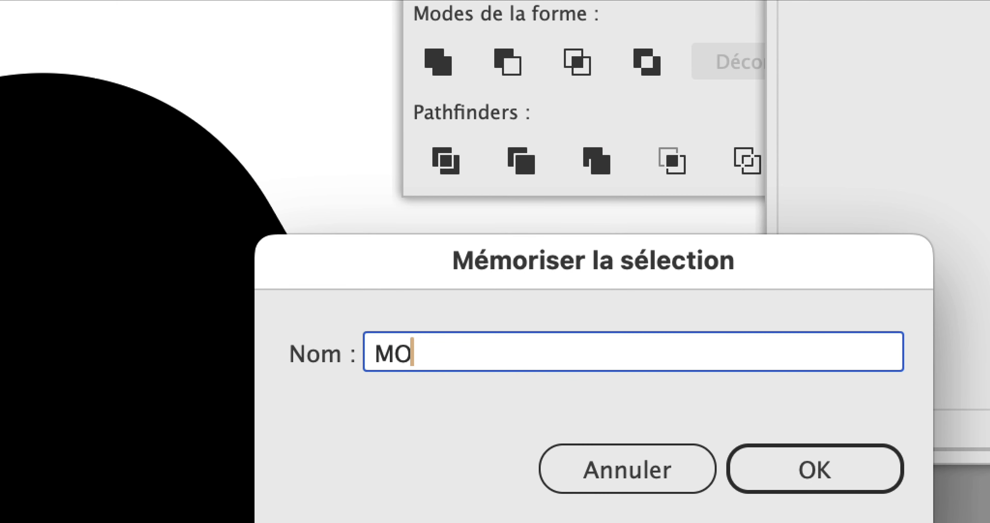
{"action": "type", "text": "T montagne "}
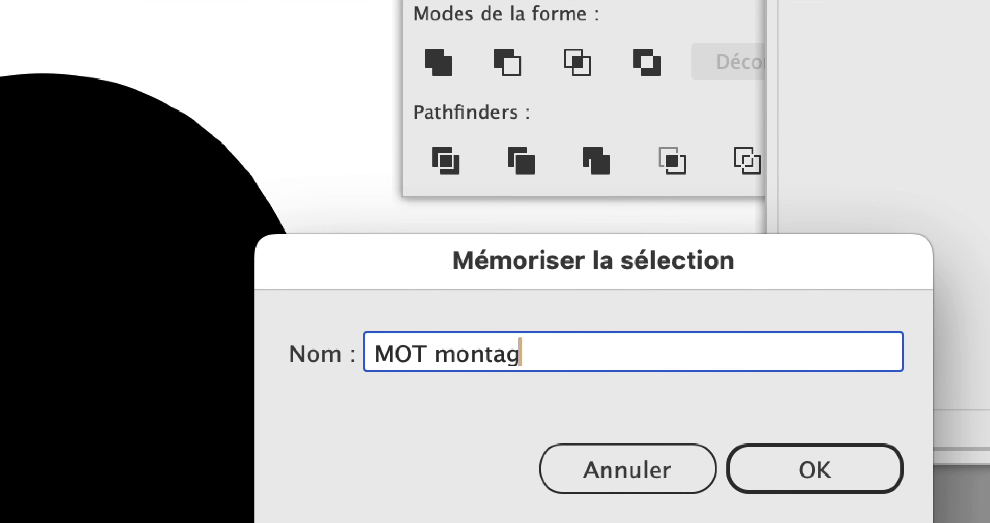
{"action": "type", "text": "2"}
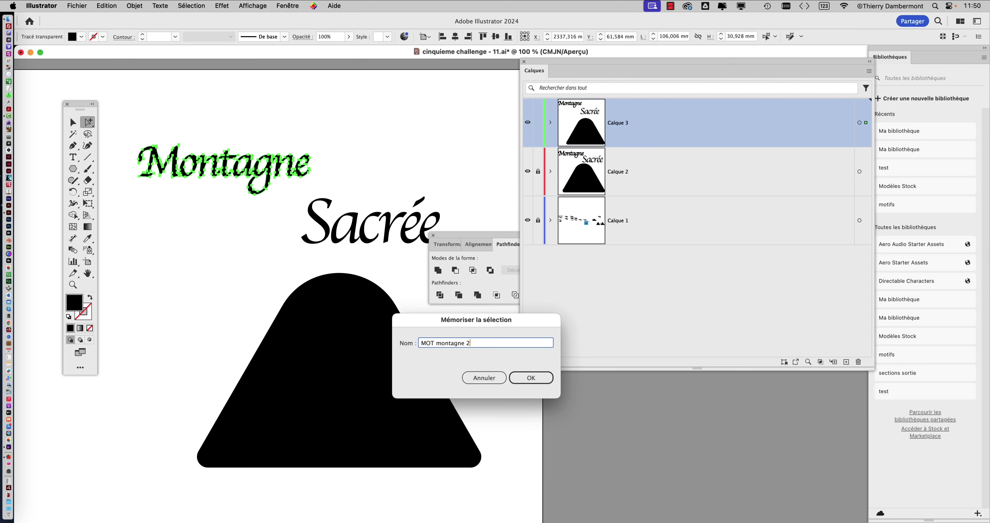
{"action": "left_click", "coordinate": [533, 378]}
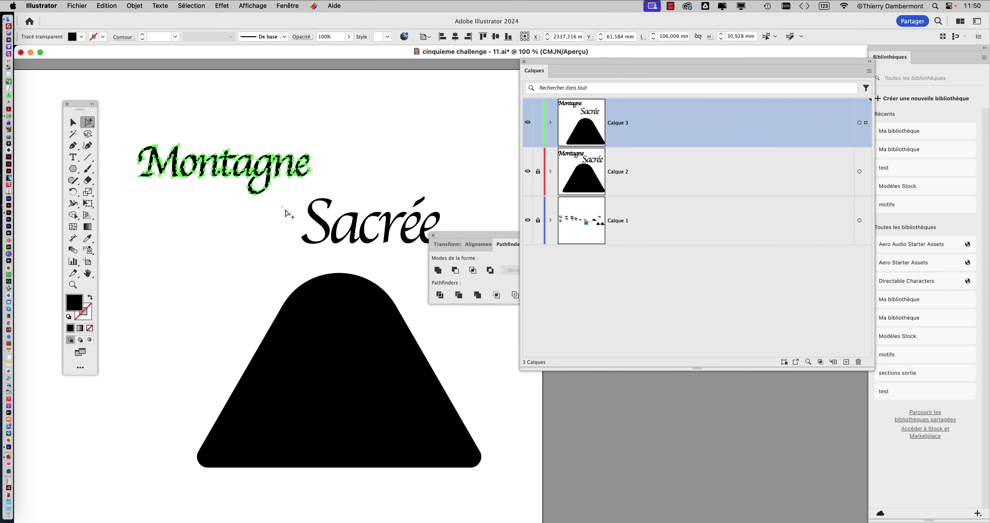
- Select the word Sacrée inside the compound path and save the selection under the name MOT sacrée 2
{"action": "left_click_drag", "start_coordinate": [280, 197], "coordinate": [466, 252]}
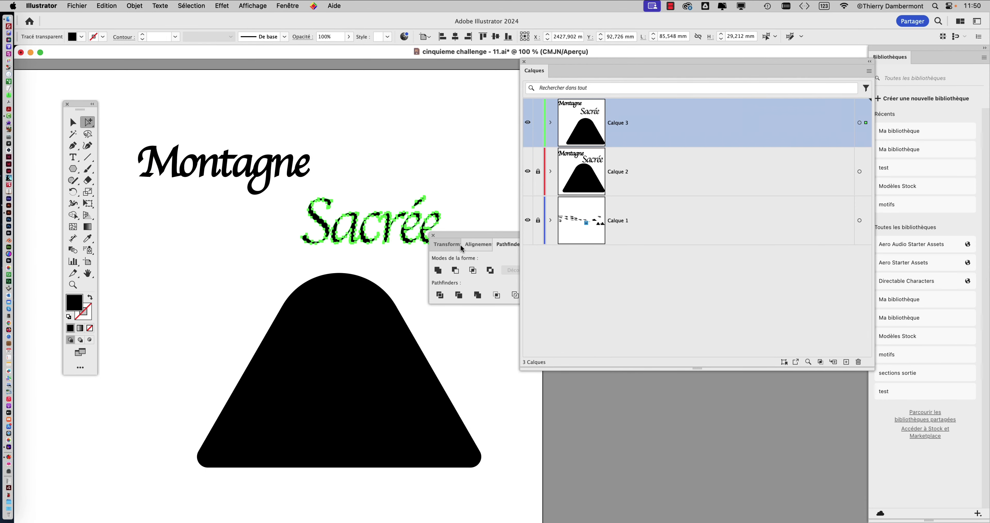
{"action": "left_click", "coordinate": [184, 4]}
{"action": "left_click", "coordinate": [466, 271]}
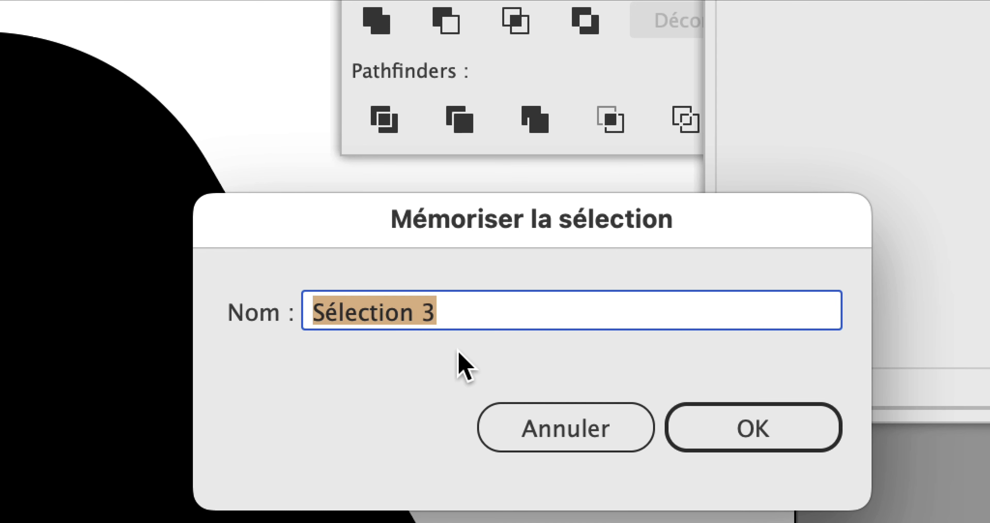
{"action": "type", "text": "MOT "}
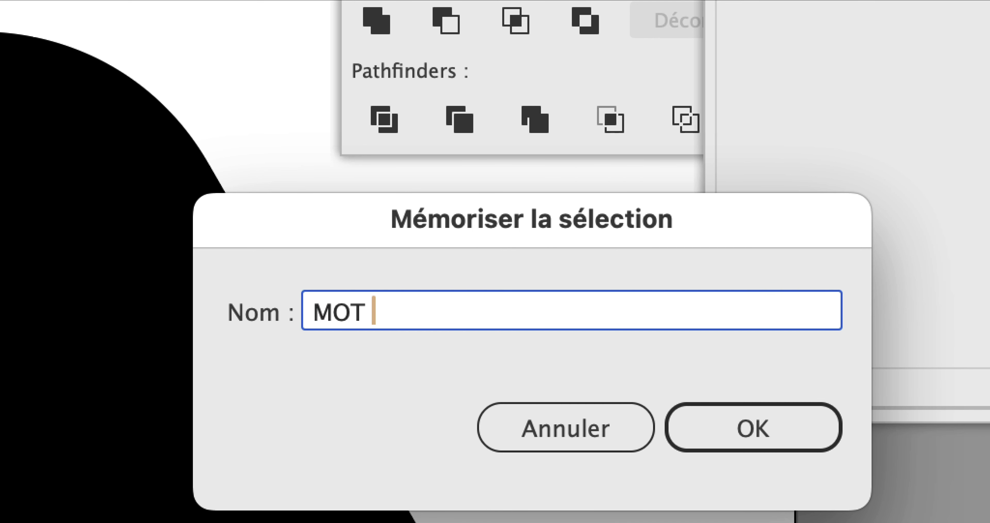
{"action": "type", "text": "sacrée 2"}
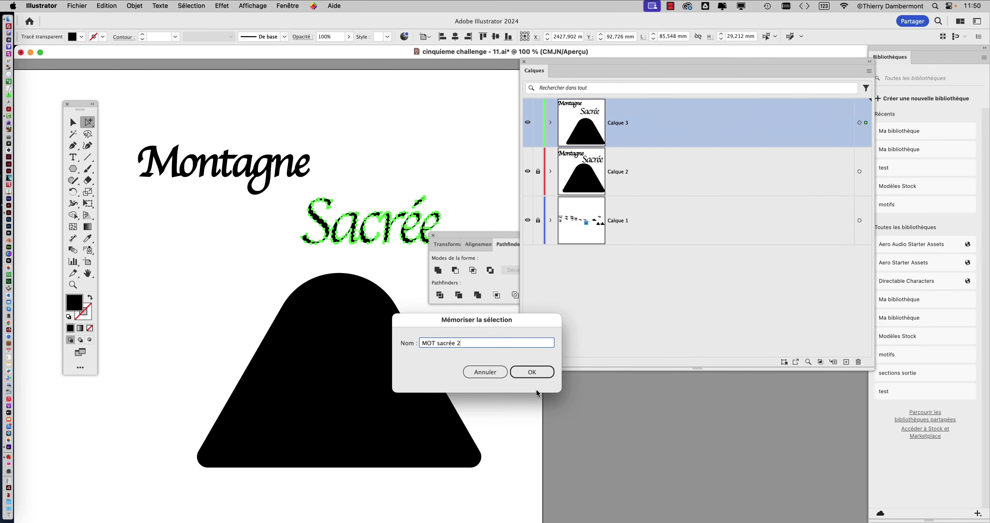
{"action": "key", "text": "Return"}
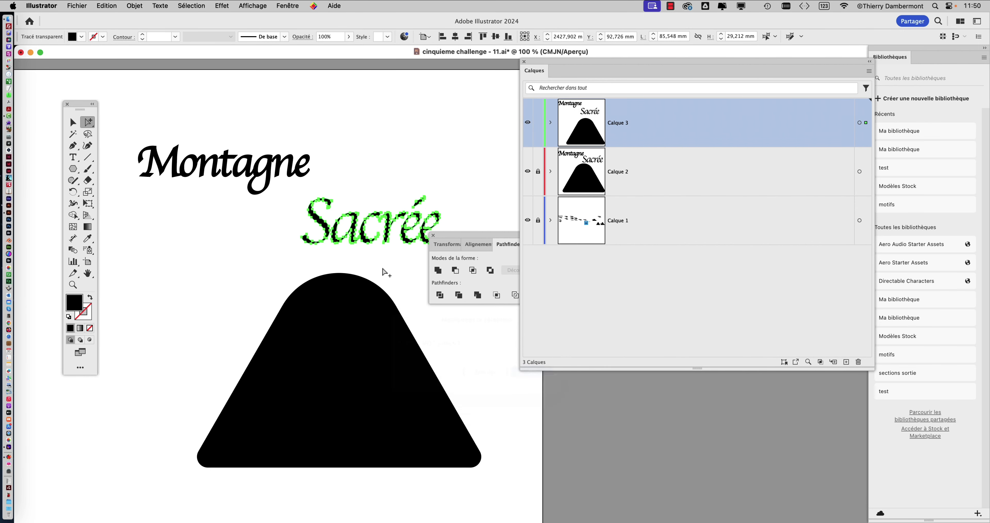
- Recall the saved selection MOT montagne 2, followed by MOT sacrée 2, to check both words
{"action": "left_click", "coordinate": [185, 5]}
{"action": "left_click", "coordinate": [220, 223]}
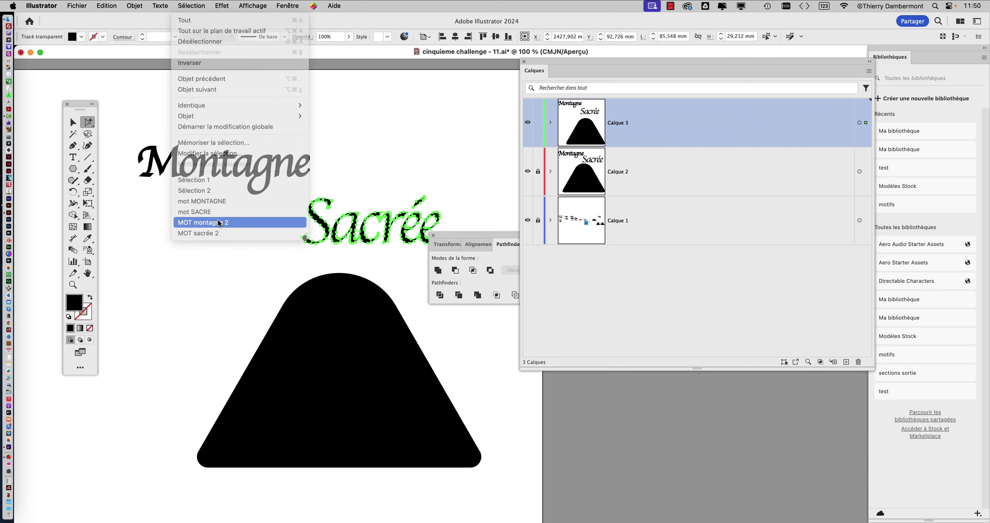
{"action": "left_click", "coordinate": [197, 6]}
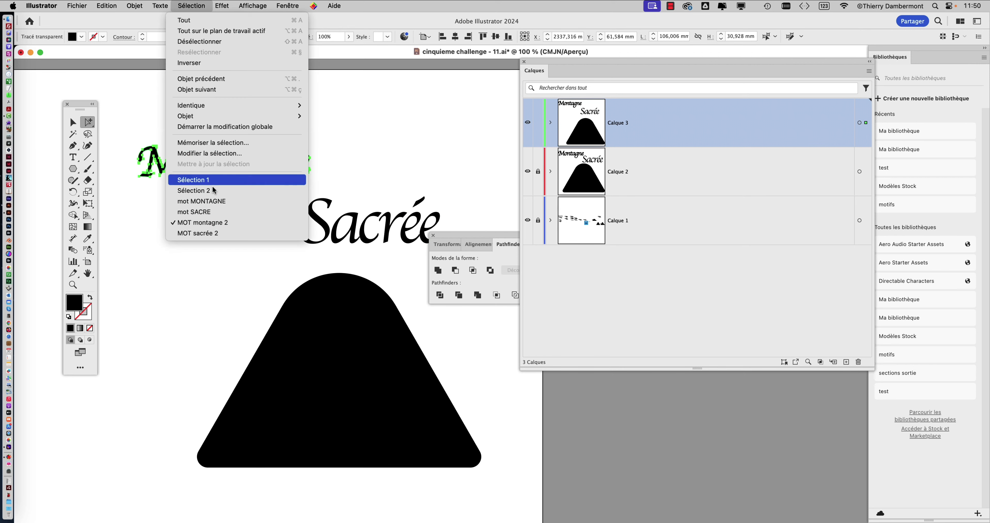
{"action": "left_click", "coordinate": [221, 225]}
- Expand Calque 3 to show the compound path it contains, and deselect the word Sacrée
{"action": "left_click", "coordinate": [662, 182]}
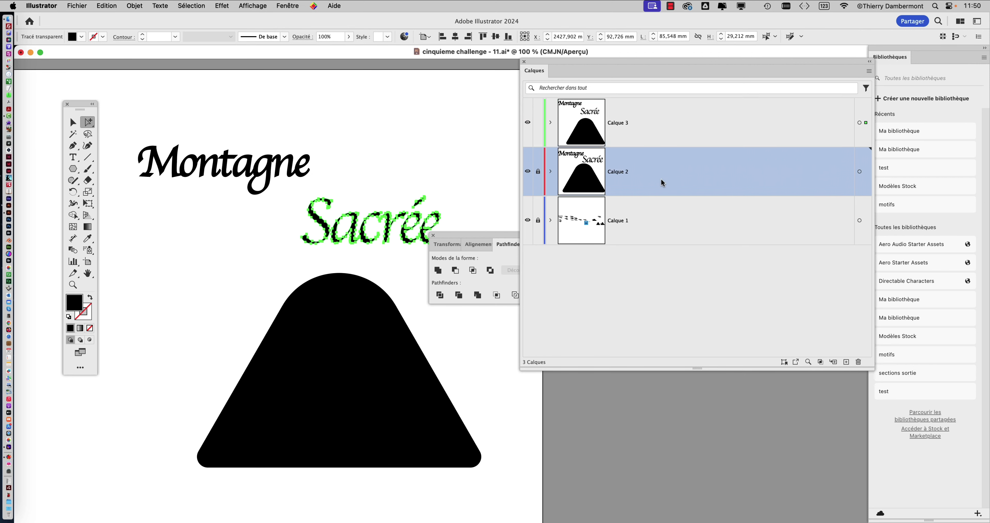
{"action": "left_click", "coordinate": [633, 127]}
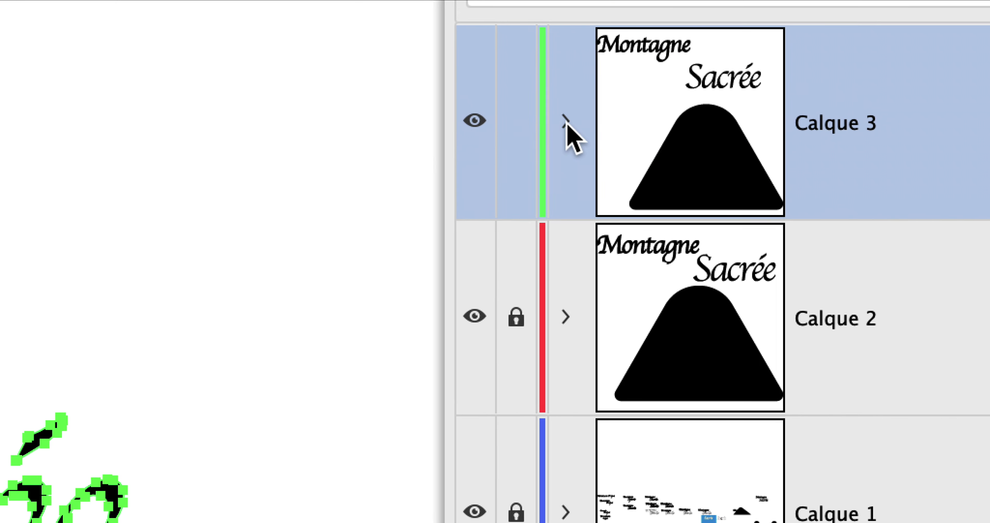
{"action": "left_click", "coordinate": [301, 104]}
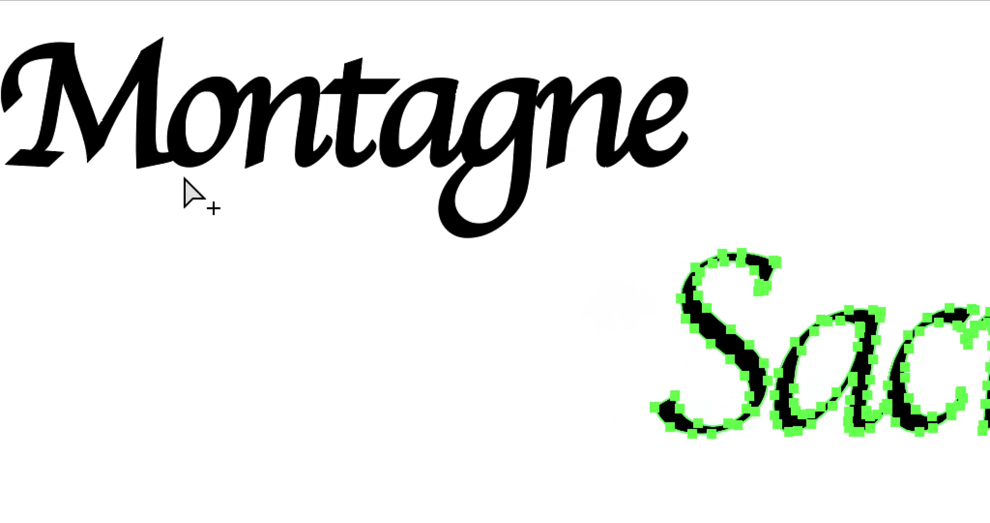
{"action": "key", "text": "v"}
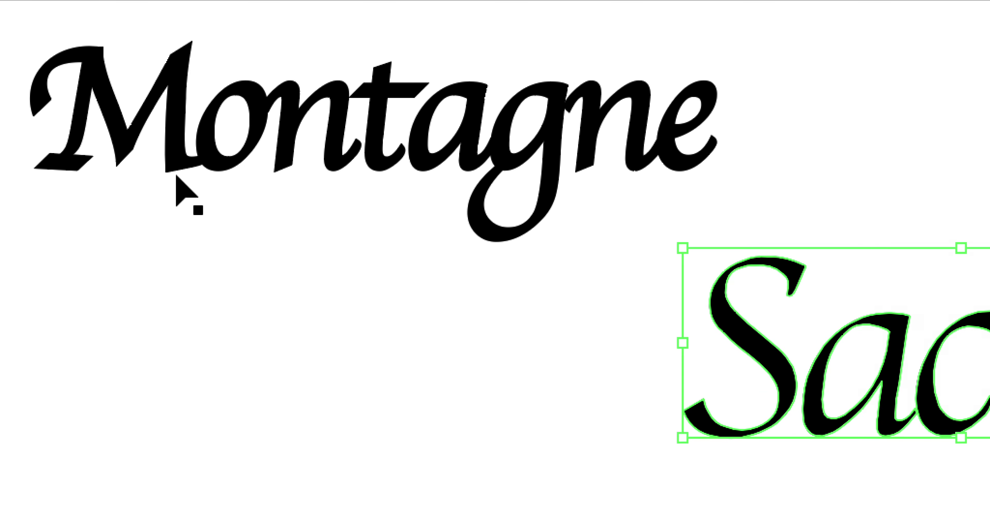
{"action": "left_click", "coordinate": [75, 405]}
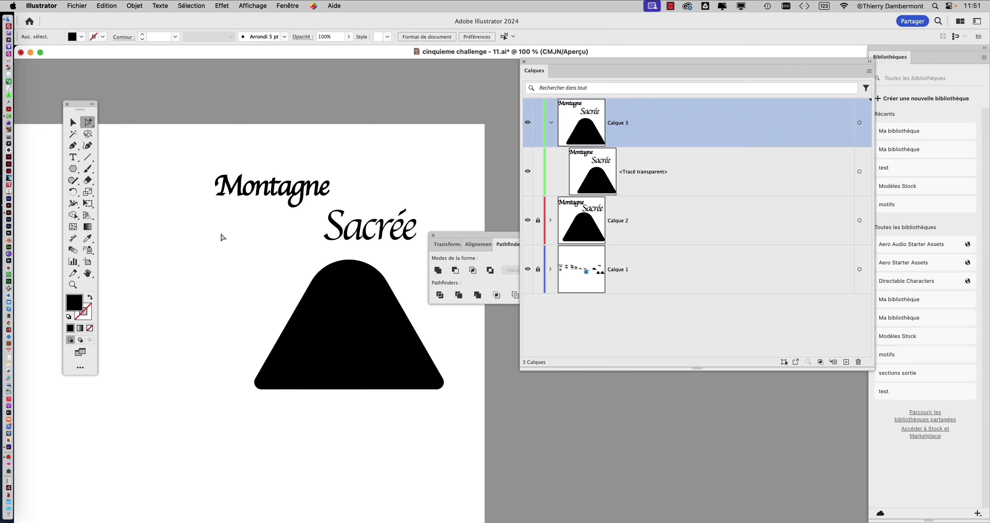
- Save the document as a new version named cinquieme challenge - 12.ai, keeping the Illustrator 2020 options
{"action": "scroll", "coordinate": [200, 219], "scroll_direction": "down", "scroll_amount": 2}
{"action": "left_click", "coordinate": [75, 6]}
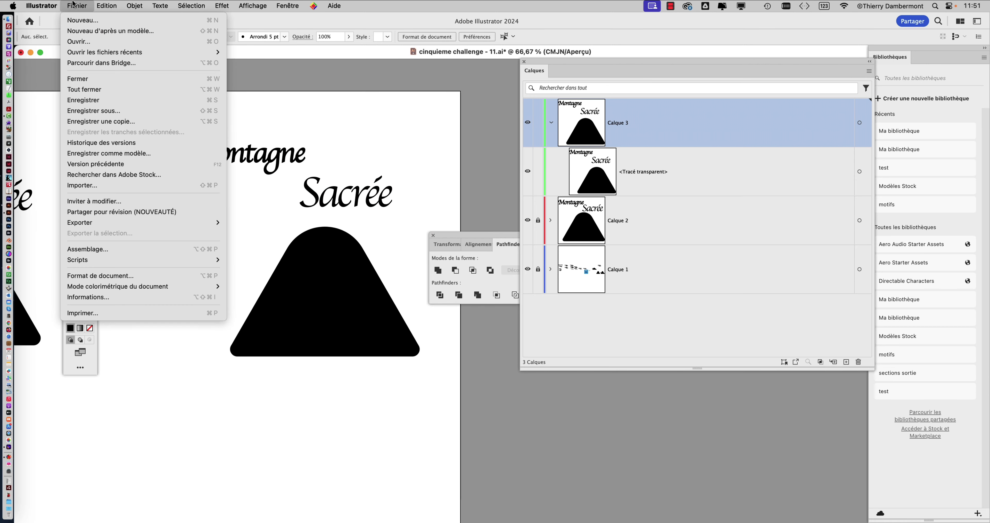
{"action": "left_click", "coordinate": [112, 111]}
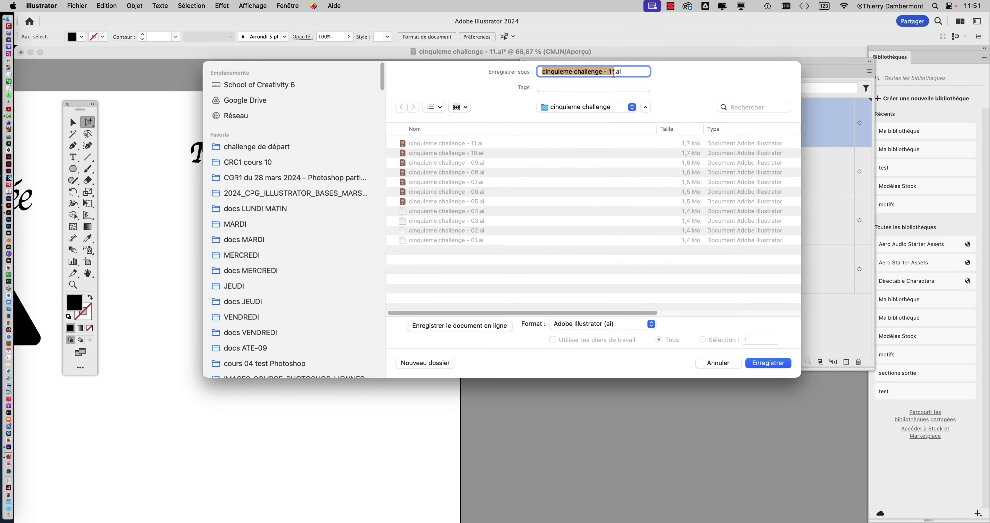
{"action": "left_click_drag", "start_coordinate": [612, 72], "coordinate": [614, 72]}
{"action": "key", "text": "Return"}
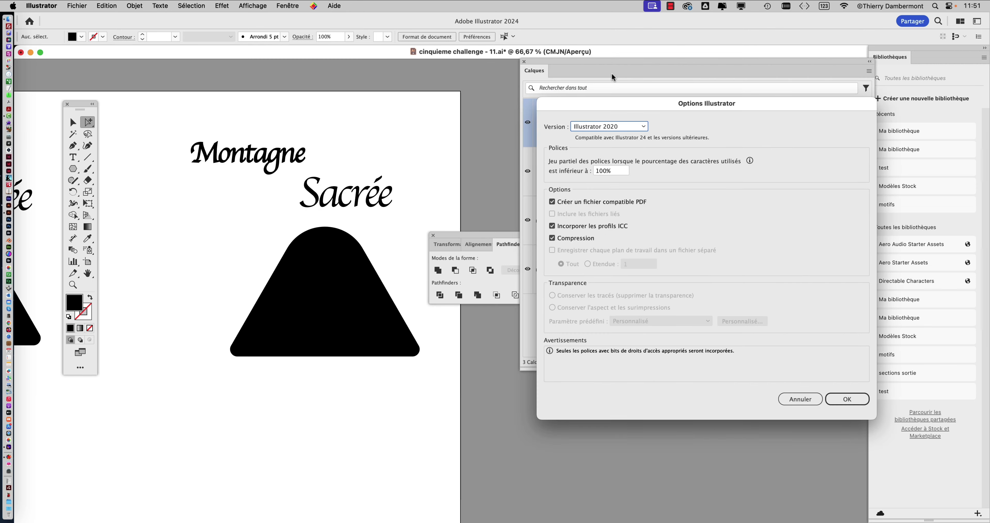
{"action": "left_click", "coordinate": [860, 401]}
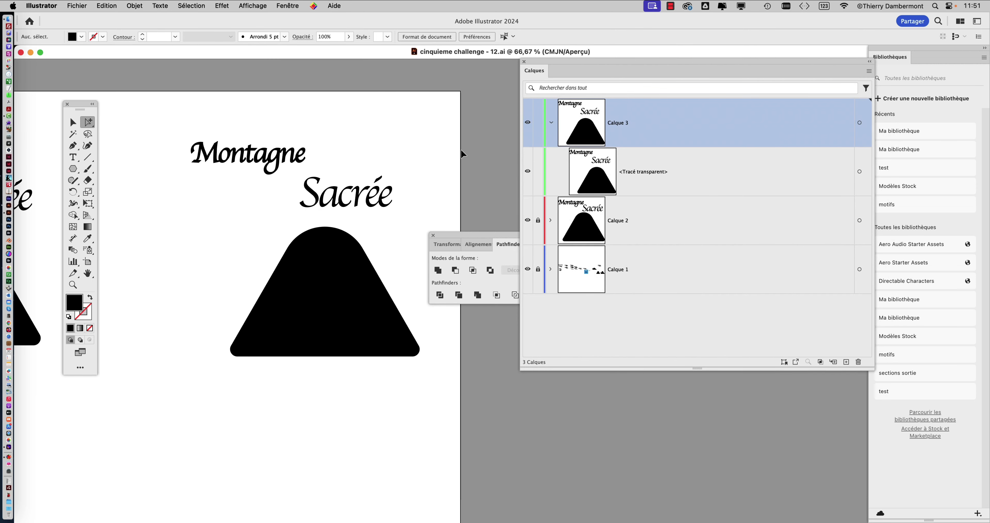
- Recall the saved selection MOT montagne 2 and place the word Montagne across the mountain's lower left edge
{"action": "left_click", "coordinate": [186, 5]}
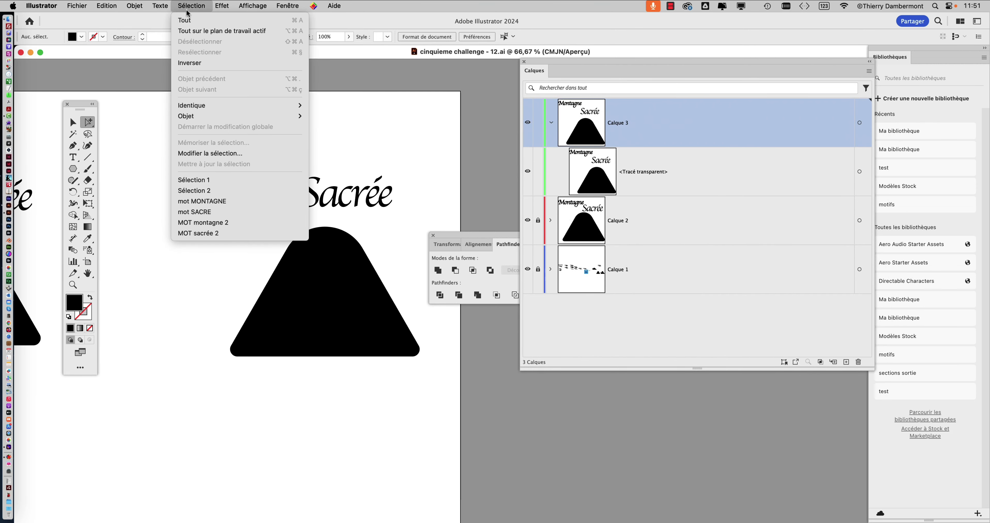
{"action": "left_click", "coordinate": [223, 226]}
{"action": "left_click_drag", "start_coordinate": [261, 163], "coordinate": [304, 315]}
{"action": "scroll", "coordinate": [303, 315], "scroll_direction": "up", "scroll_amount": 1}
{"action": "scroll", "coordinate": [304, 314], "scroll_direction": "up", "scroll_amount": 2}
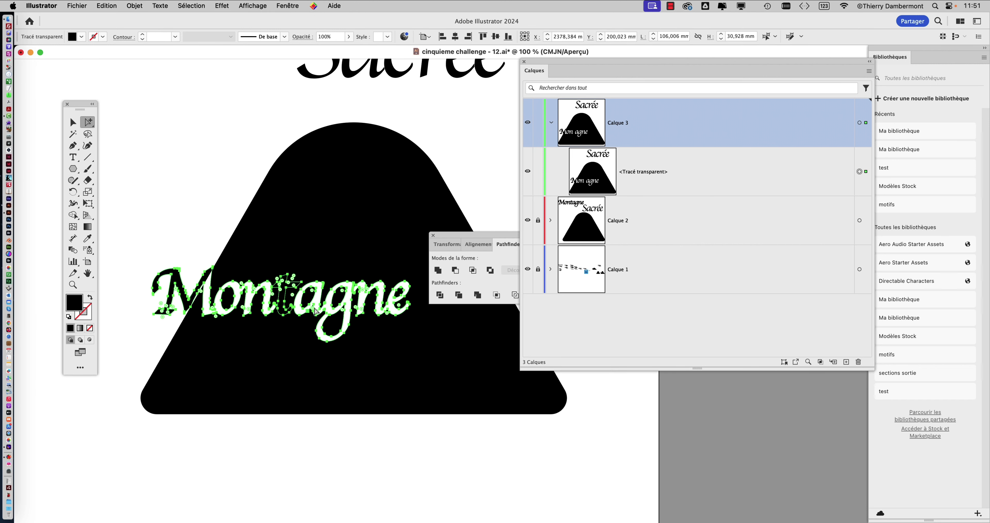
- Move the Calques and Pathfinder panels clear of the mountain to get a close view of Montagne
{"action": "left_click_drag", "start_coordinate": [534, 60], "coordinate": [721, 80]}
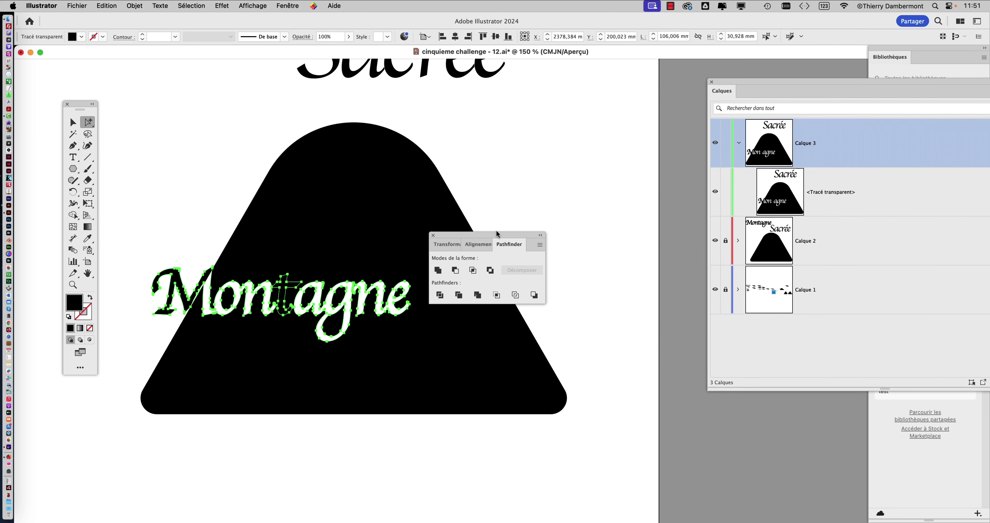
{"action": "left_click_drag", "start_coordinate": [494, 236], "coordinate": [634, 144]}
{"action": "left_click_drag", "start_coordinate": [438, 190], "coordinate": [492, 176]}
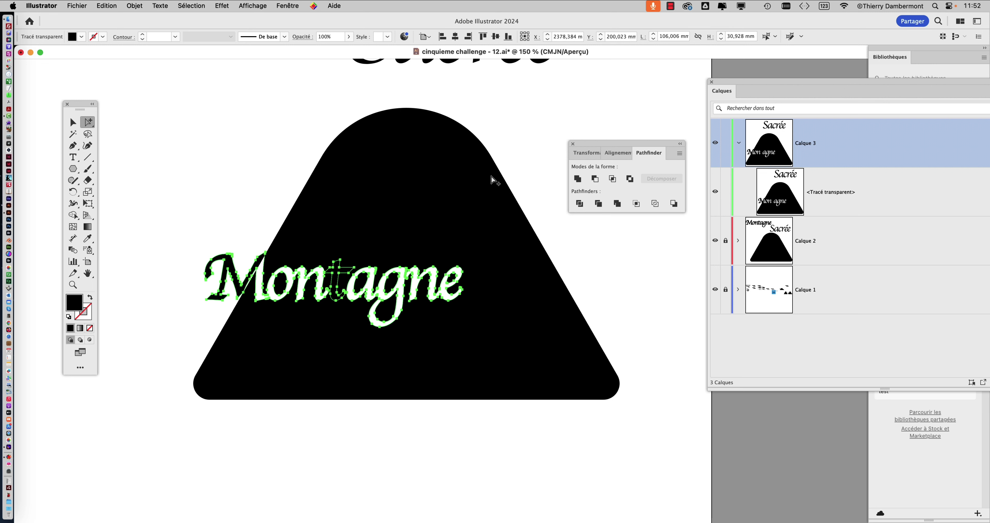
{"action": "scroll", "coordinate": [400, 214], "scroll_direction": "up", "scroll_amount": 1}
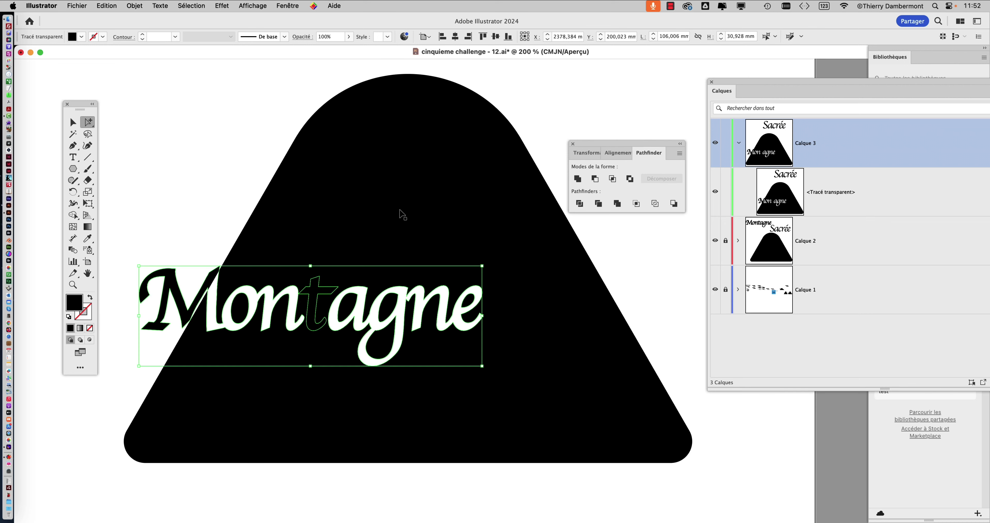
- Switch to outline display and select only the letter t of Montagne on the mountain
{"action": "key", "text": "super+y"}
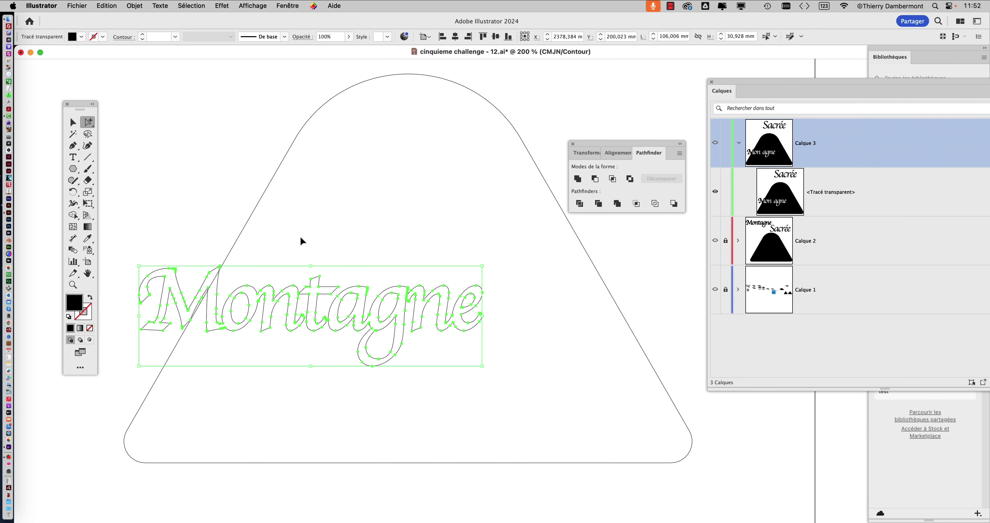
{"action": "key", "text": "super+alt+8"}
{"action": "left_click", "coordinate": [300, 241]}
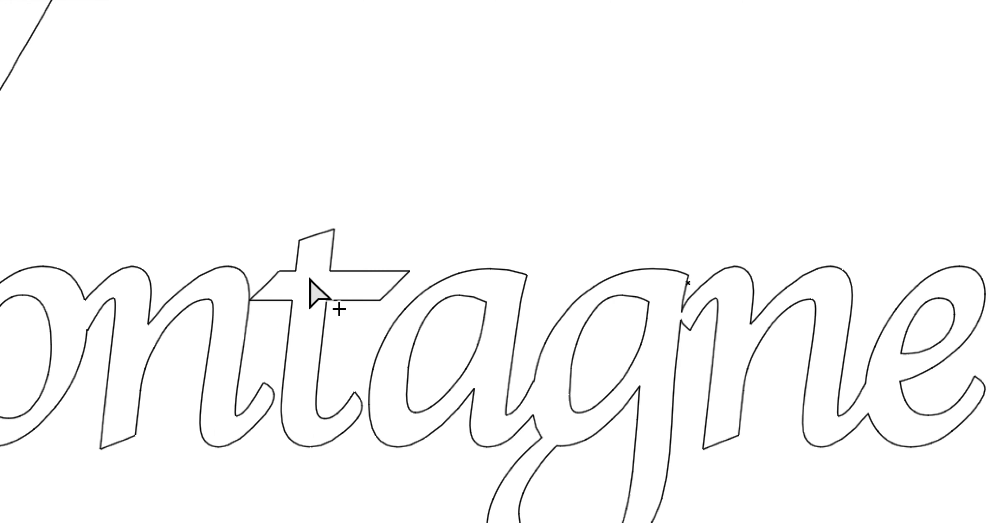
{"action": "left_click", "coordinate": [312, 271]}
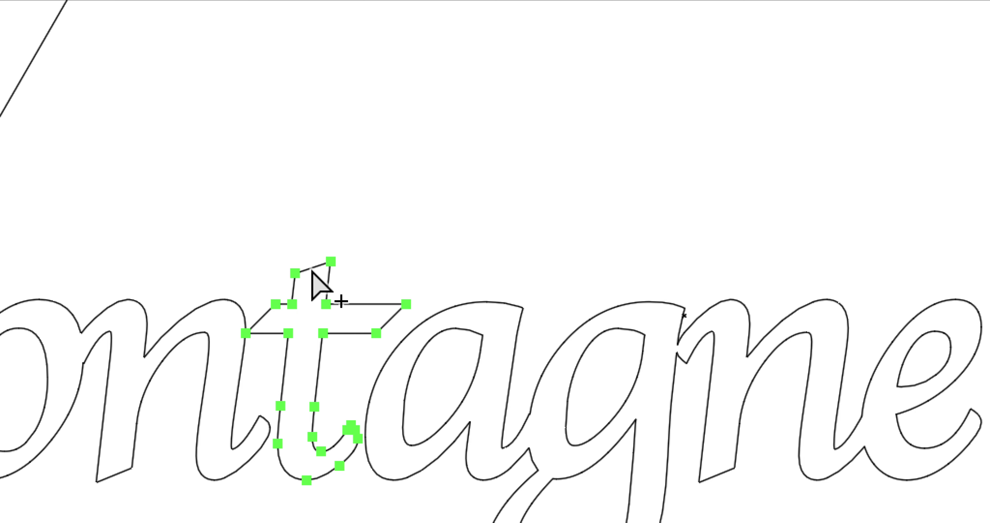
{"action": "key", "text": "super+alt+8"}
{"action": "scroll", "coordinate": [284, 242], "scroll_direction": "right", "scroll_amount": 5}
{"action": "scroll", "coordinate": [269, 116], "scroll_direction": "down", "scroll_amount": 3}
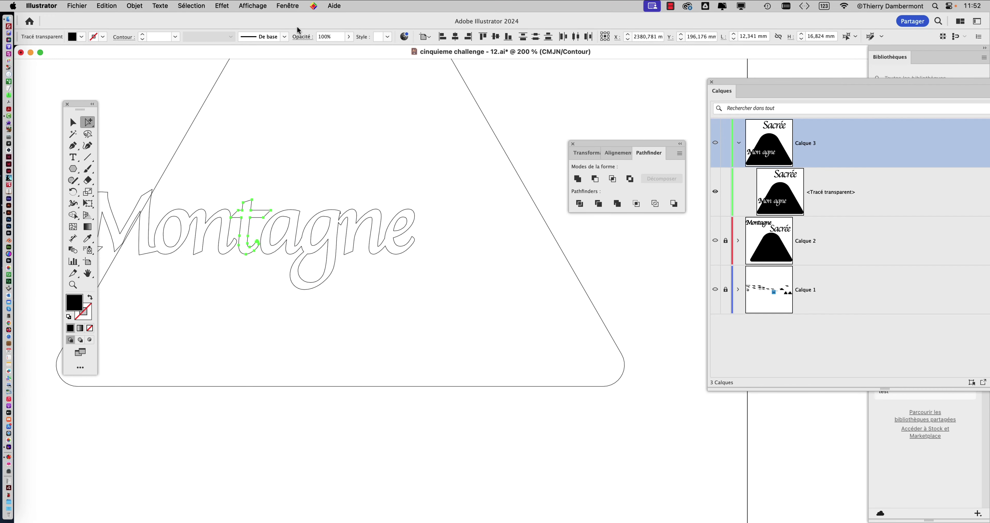
- Show the Options d'objet panel for the selected letter t and place it over the mountain
{"action": "left_click", "coordinate": [288, 5]}
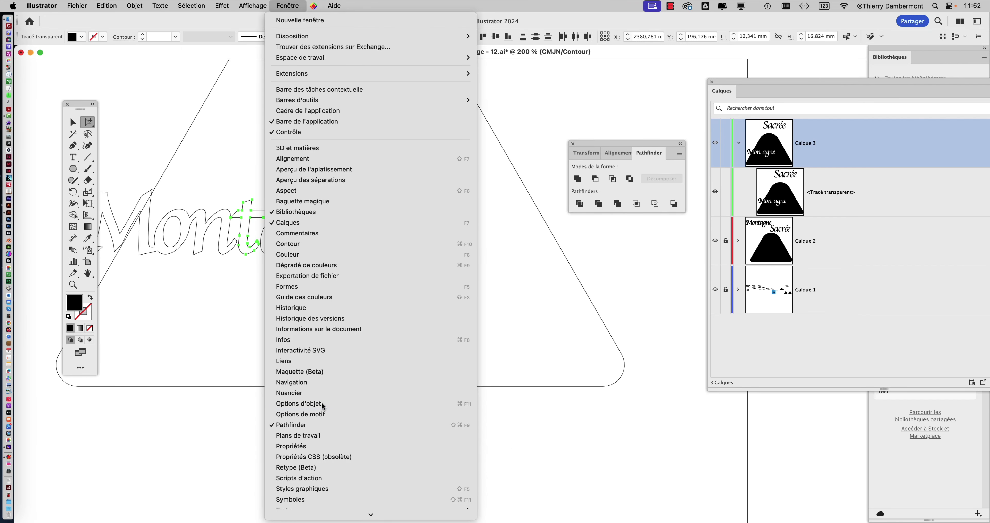
{"action": "left_click", "coordinate": [299, 403]}
{"action": "left_click_drag", "start_coordinate": [528, 262], "coordinate": [366, 82]}
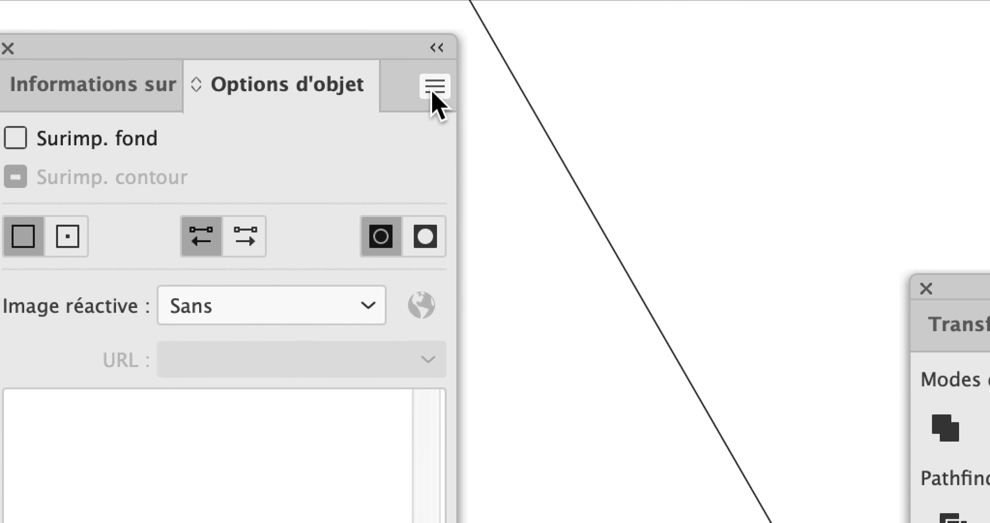
- Reduce the Options d'objet panel to its overprint settings only, and display all its options again
{"action": "left_click", "coordinate": [699, 121]}
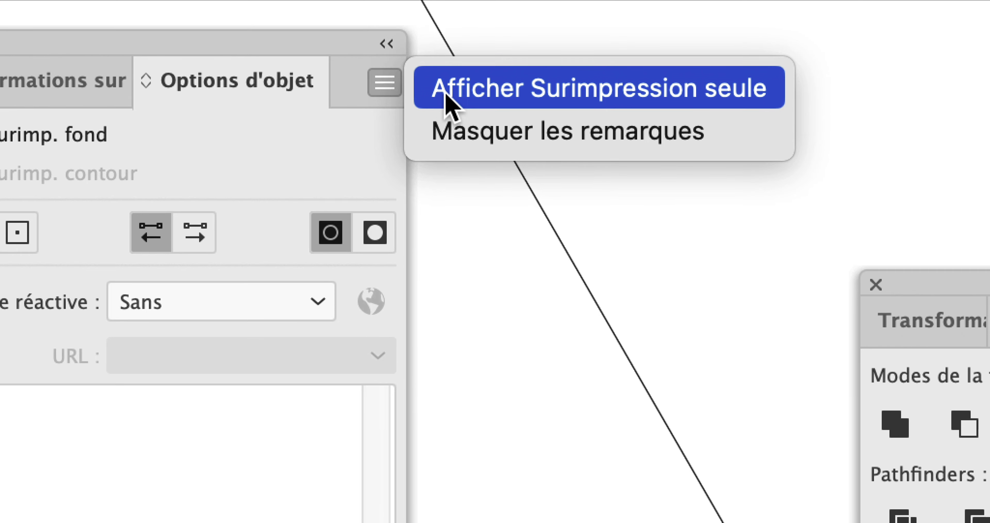
{"action": "left_click", "coordinate": [448, 101]}
{"action": "left_click_drag", "start_coordinate": [372, 93], "coordinate": [290, 52]}
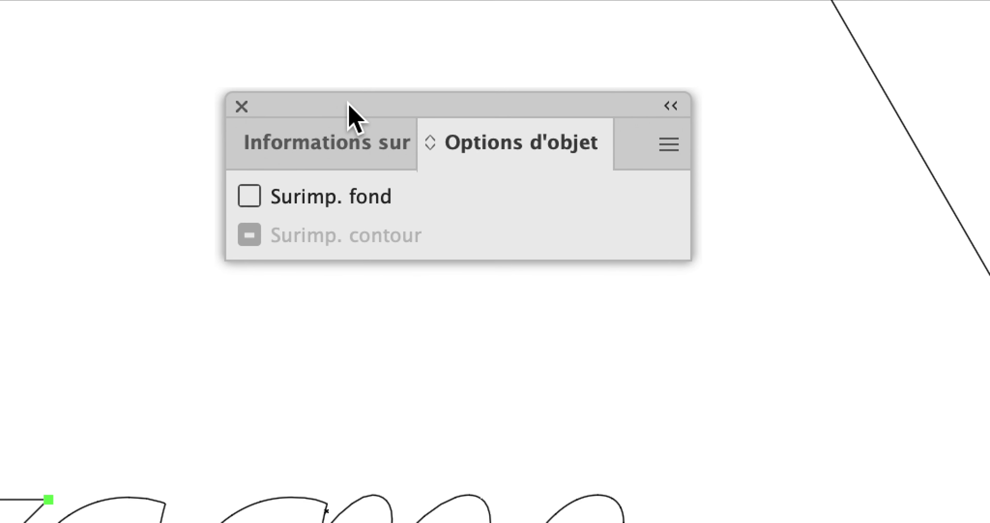
{"action": "left_click", "coordinate": [446, 112]}
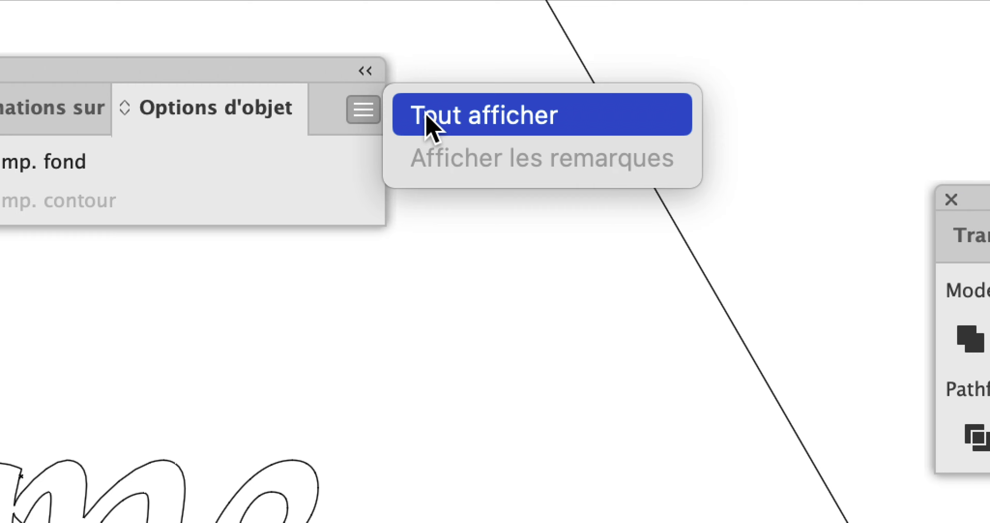
{"action": "left_click", "coordinate": [428, 116]}
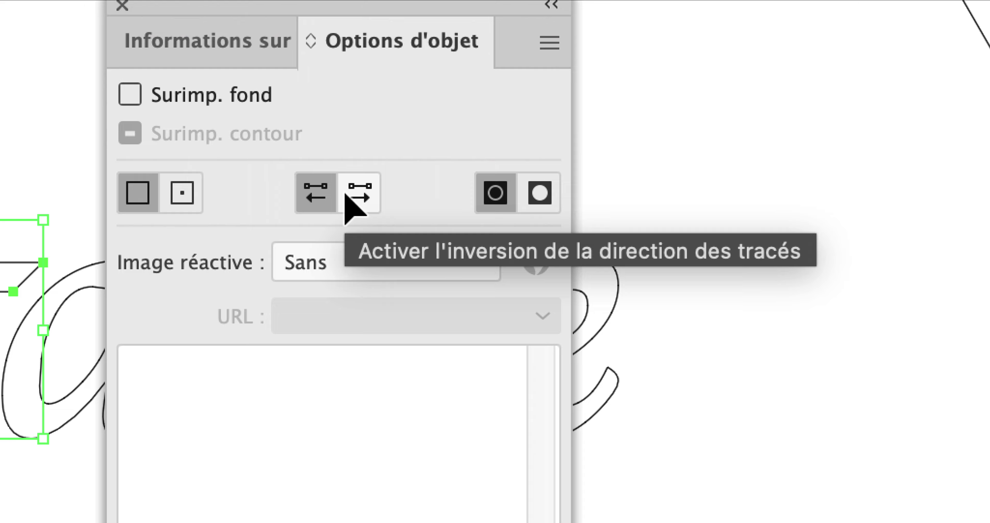
- Return to preview display and reverse the path direction of the letter t in Montagne
{"action": "key", "text": "ctrl+y"}
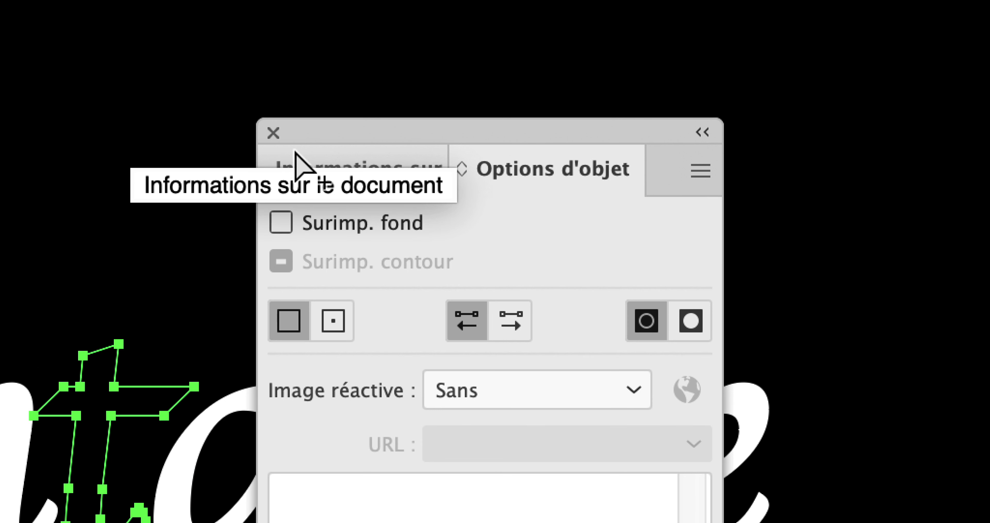
{"action": "left_click_drag", "start_coordinate": [309, 155], "coordinate": [155, 166]}
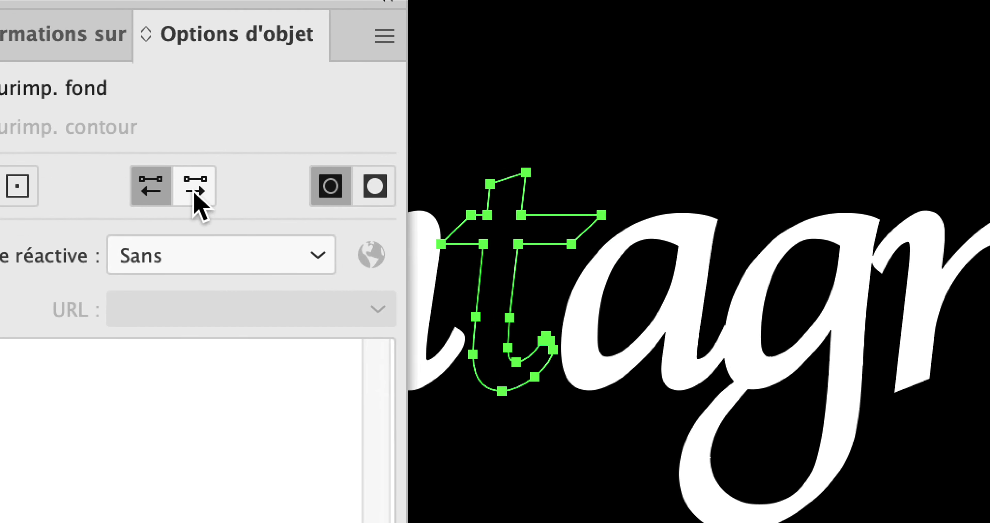
{"action": "left_click", "coordinate": [196, 186]}
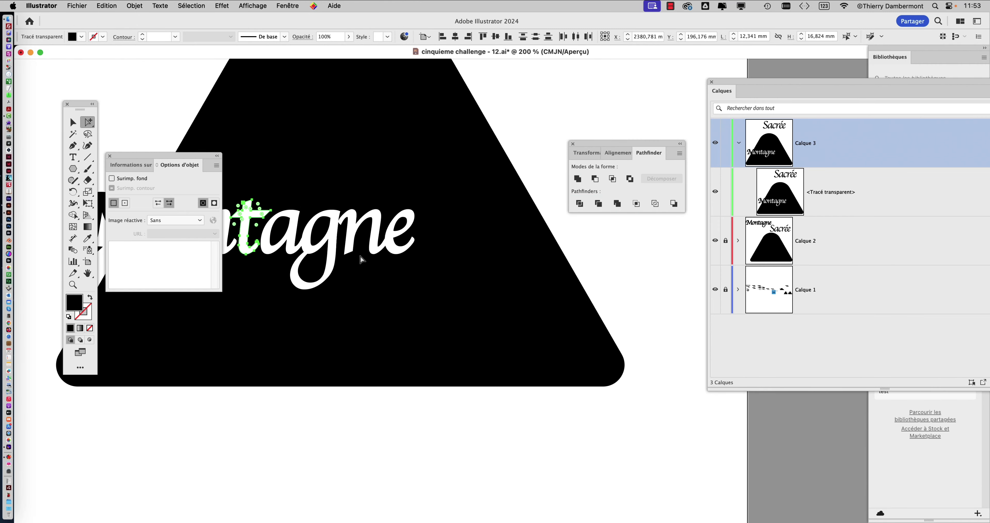
- Draw a circle about 164 mm in diameter over the mountain with the Ellipse tool
{"action": "scroll", "coordinate": [362, 259], "scroll_direction": "down", "scroll_amount": 3}
{"action": "left_click", "coordinate": [74, 170]}
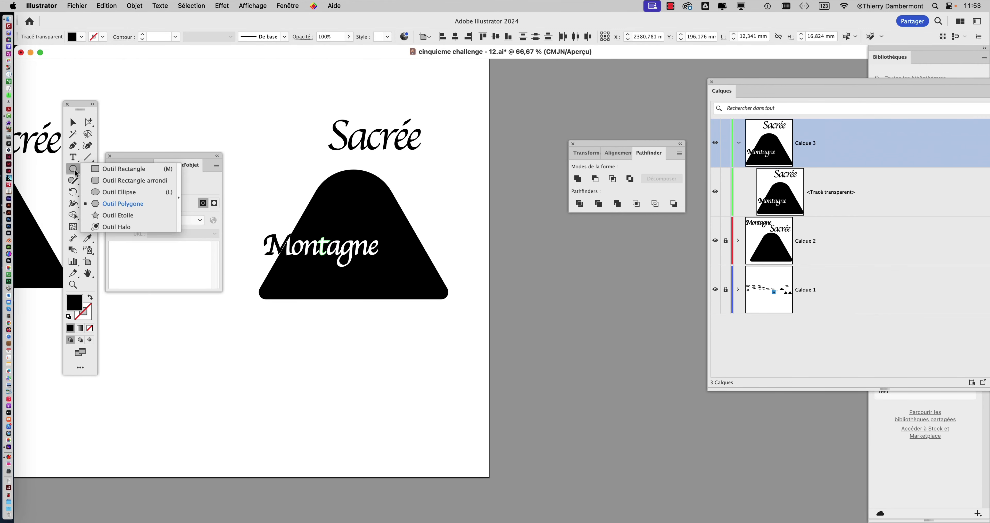
{"action": "left_click", "coordinate": [115, 192]}
{"action": "mouse_move", "coordinate": [268, 193]}
{"action": "left_mouse_down"}
{"action": "mouse_move", "coordinate": [334, 257]}
{"action": "mouse_move", "coordinate": [446, 329]}
{"action": "left_mouse_up"}
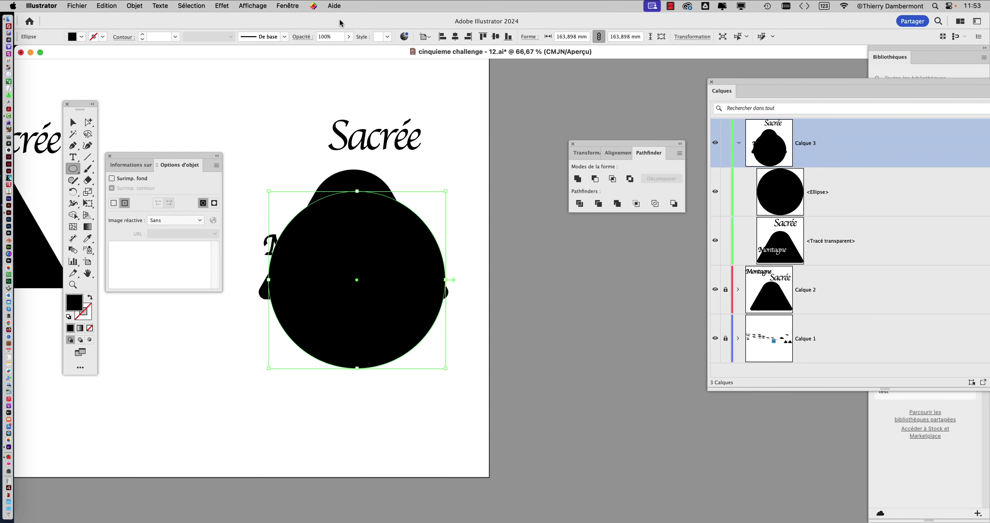
- Display the Nuancier swatches beside the artwork and fill the circle with medium blue
{"action": "left_click", "coordinate": [289, 4]}
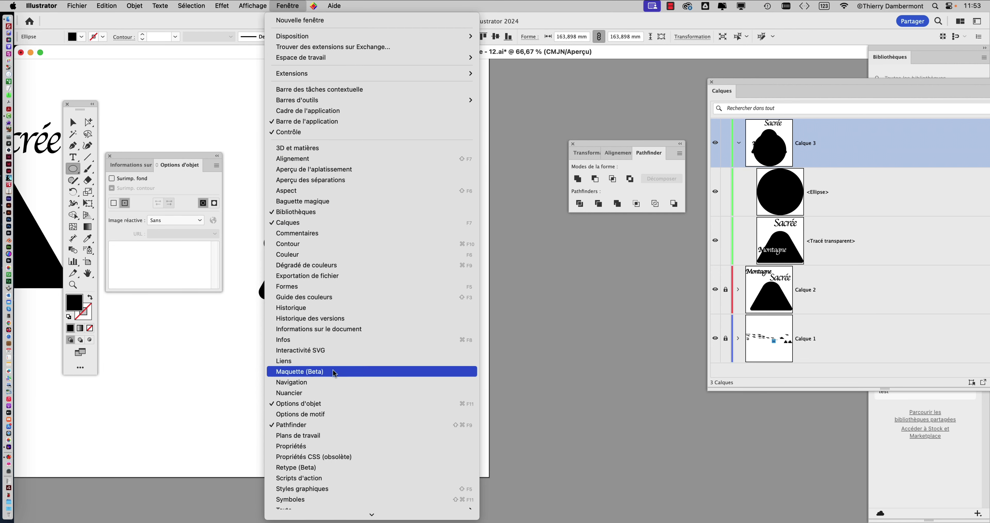
{"action": "left_click", "coordinate": [623, 374]}
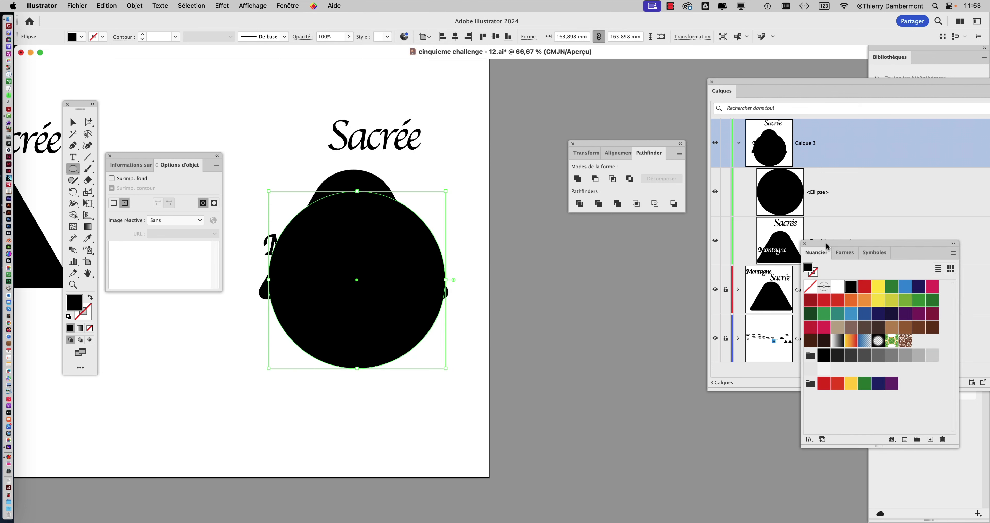
{"action": "left_click_drag", "start_coordinate": [828, 246], "coordinate": [542, 238]}
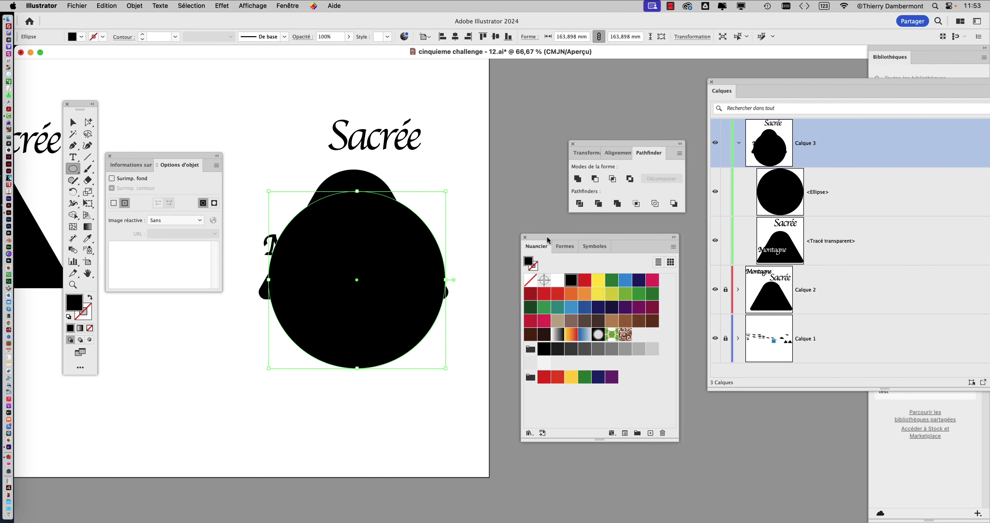
{"action": "left_click", "coordinate": [564, 319]}
{"action": "left_click", "coordinate": [566, 304]}
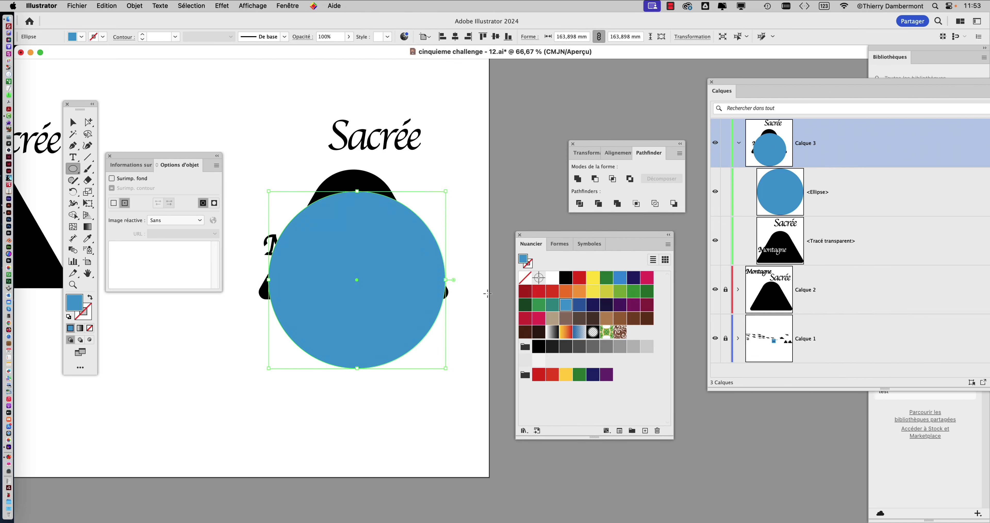
- Send the blue circle behind the mountain's compound path and lock it
{"action": "left_click", "coordinate": [132, 5]}
{"action": "mouse_move", "coordinate": [141, 28]}
{"action": "left_click", "coordinate": [300, 65]}
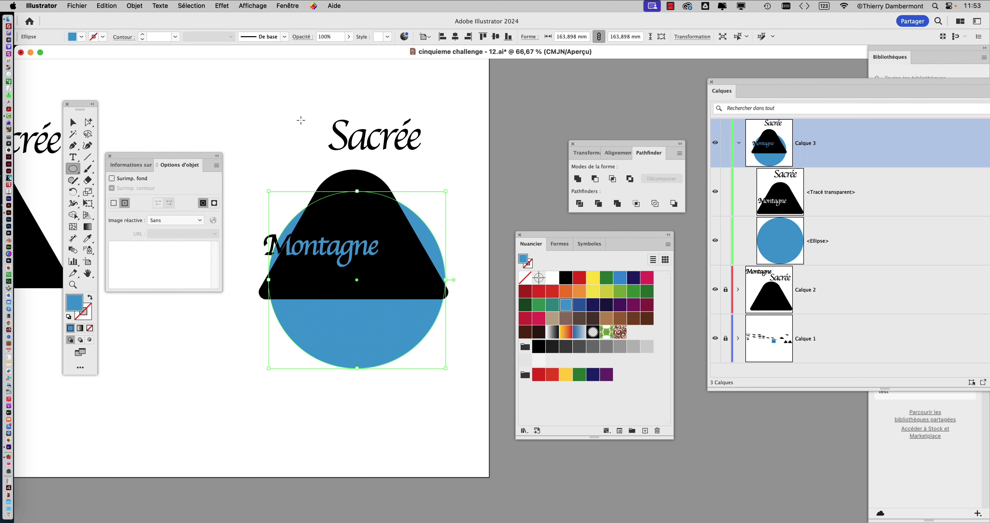
{"action": "left_click", "coordinate": [135, 5]}
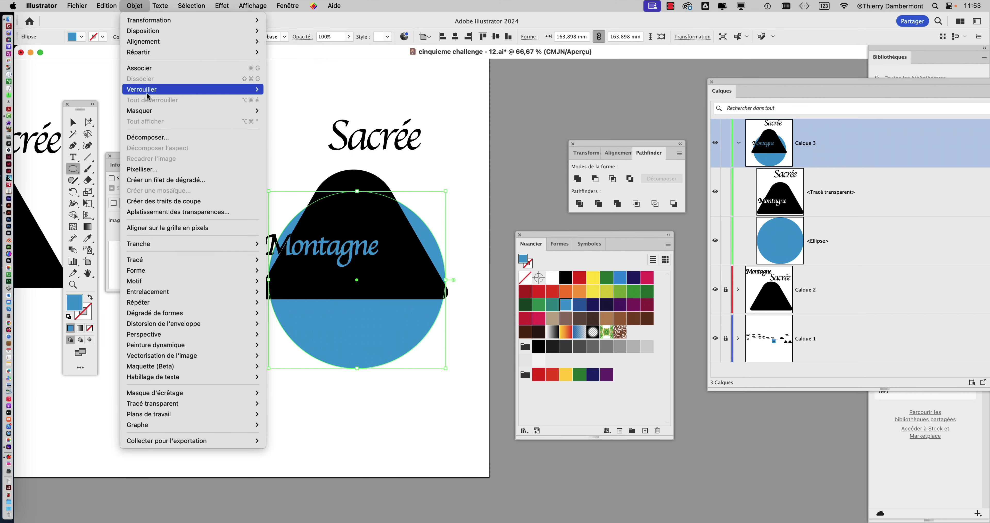
{"action": "mouse_move", "coordinate": [230, 89]}
{"action": "left_click", "coordinate": [292, 89]}
{"action": "scroll", "coordinate": [358, 261], "scroll_direction": "up", "scroll_amount": 2}
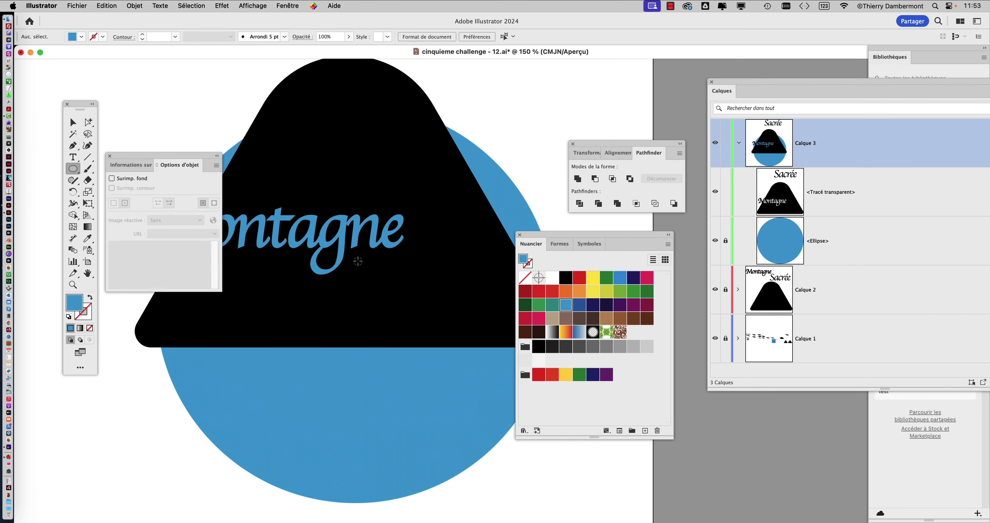
- Move the word Sacrée onto the mountain below Montagne, and shift the Nuancier panel clear of the artwork
{"action": "left_click_drag", "start_coordinate": [405, 244], "coordinate": [371, 261]}
{"action": "scroll", "coordinate": [367, 269], "scroll_direction": "up", "scroll_amount": 2}
{"action": "scroll", "coordinate": [365, 280], "scroll_direction": "down", "scroll_amount": 1}
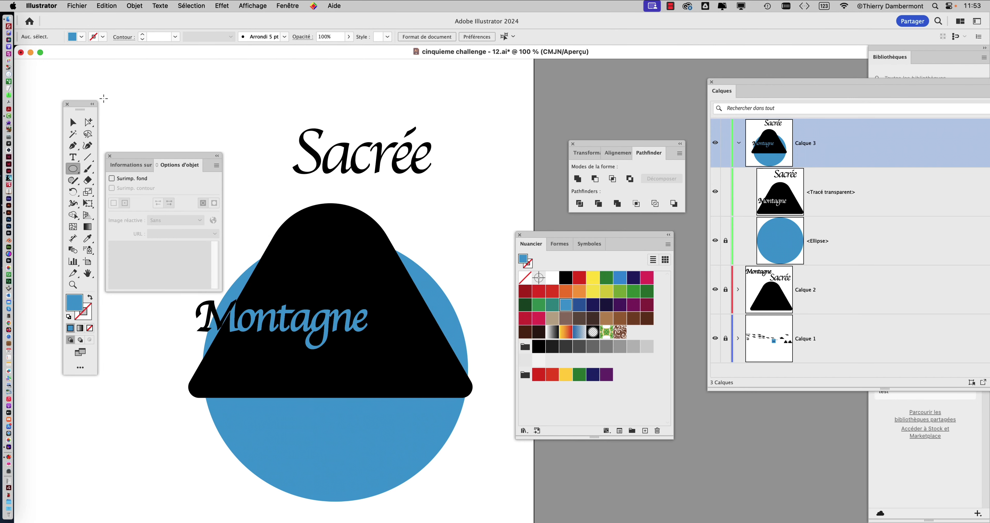
{"action": "left_click", "coordinate": [88, 122]}
{"action": "mouse_move", "coordinate": [286, 108]}
{"action": "left_mouse_down"}
{"action": "mouse_move", "coordinate": [425, 178]}
{"action": "mouse_move", "coordinate": [457, 357]}
{"action": "mouse_move", "coordinate": [450, 188]}
{"action": "mouse_move", "coordinate": [462, 365]}
{"action": "mouse_move", "coordinate": [419, 382]}
{"action": "mouse_move", "coordinate": [400, 376]}
{"action": "mouse_move", "coordinate": [391, 342]}
{"action": "left_mouse_up"}
{"action": "key", "text": "super+equal"}
{"action": "left_click_drag", "start_coordinate": [532, 235], "coordinate": [667, 414]}
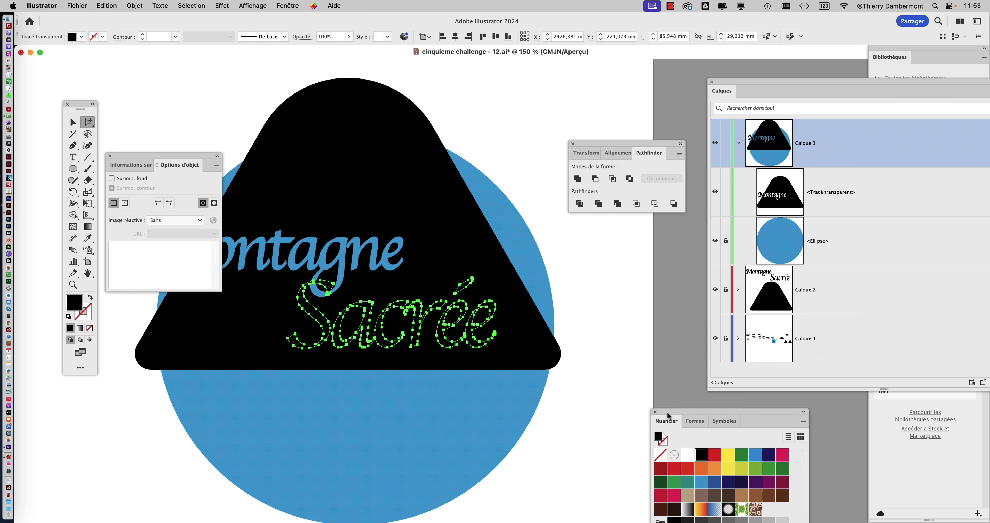
- Bring the Calques panel into full view to examine the compound path's selection, and move it back beside the artwork
{"action": "scroll", "coordinate": [512, 308], "scroll_direction": "left", "scroll_amount": 3}
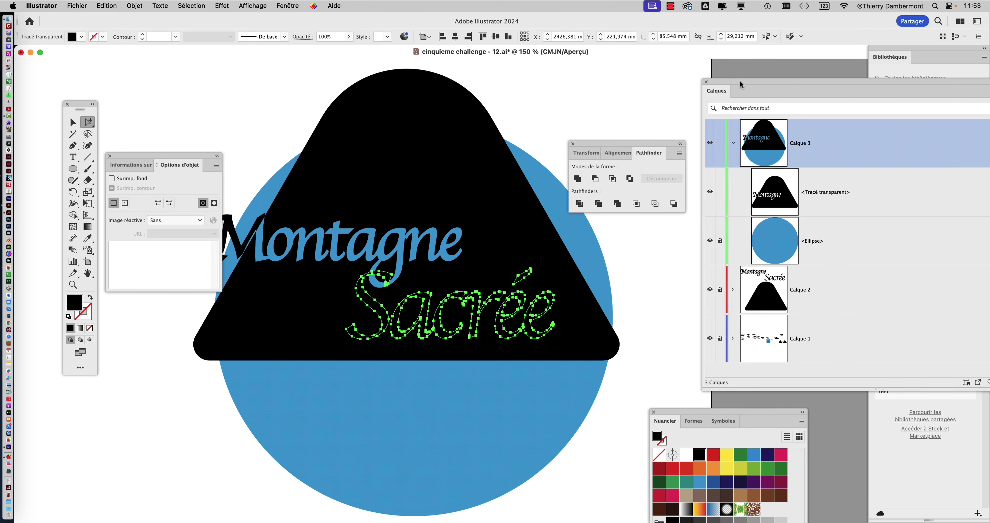
{"action": "left_click_drag", "start_coordinate": [747, 77], "coordinate": [604, 46]}
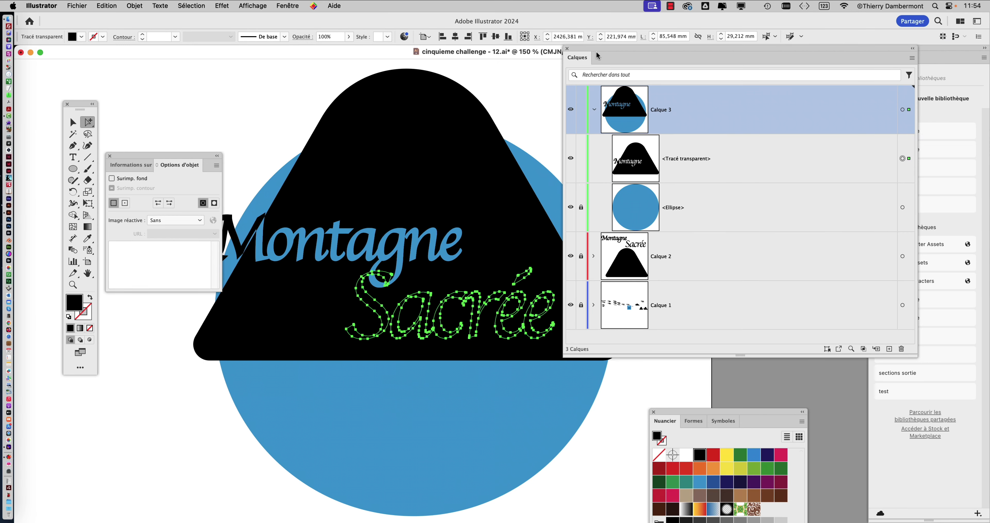
{"action": "left_click_drag", "start_coordinate": [597, 54], "coordinate": [747, 87]}
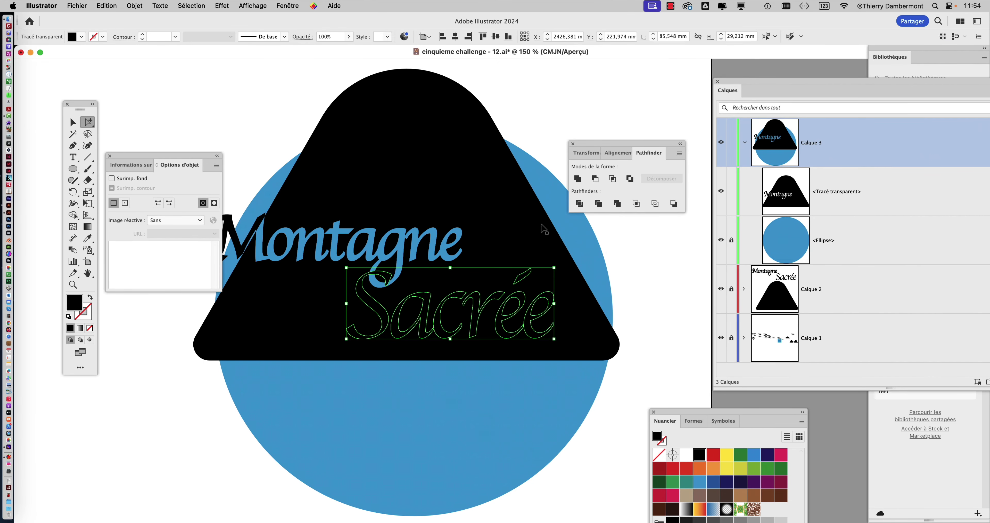
- Switch to outline display, select only the letter S of Sacrée and reverse its path direction
{"action": "key", "text": "super+y"}
{"action": "scroll", "coordinate": [321, 302], "scroll_direction": "up", "scroll_amount": 2}
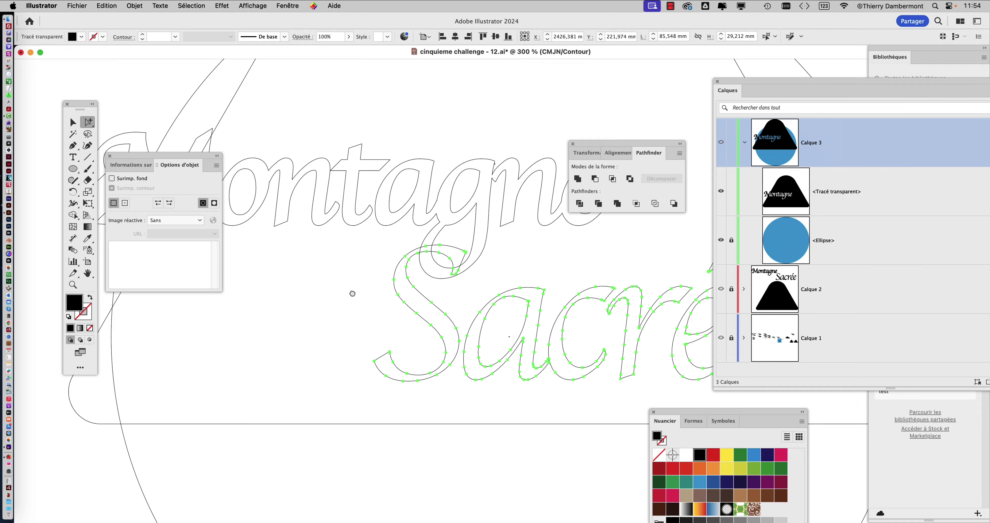
{"action": "left_click_drag", "start_coordinate": [353, 294], "coordinate": [283, 203]}
{"action": "left_click_drag", "start_coordinate": [197, 160], "coordinate": [268, 171]}
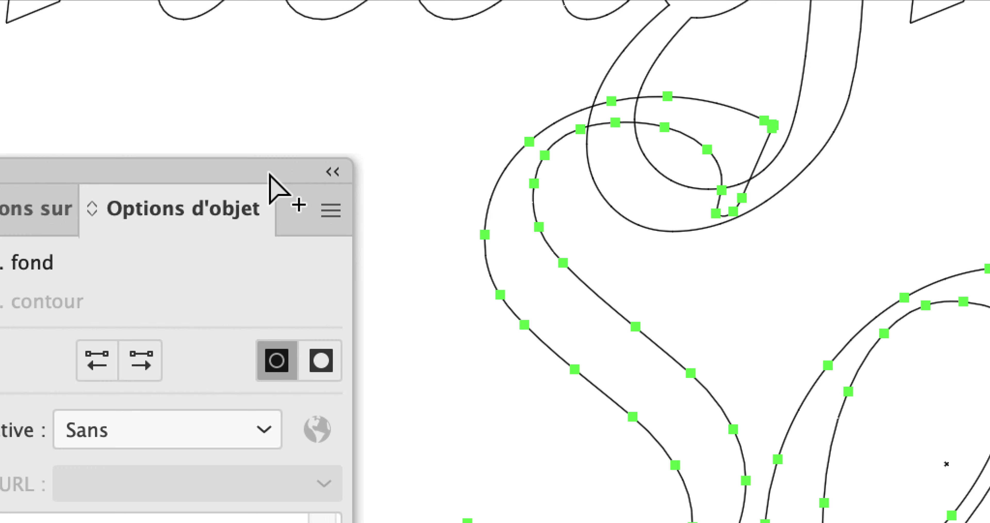
{"action": "left_click", "coordinate": [438, 161]}
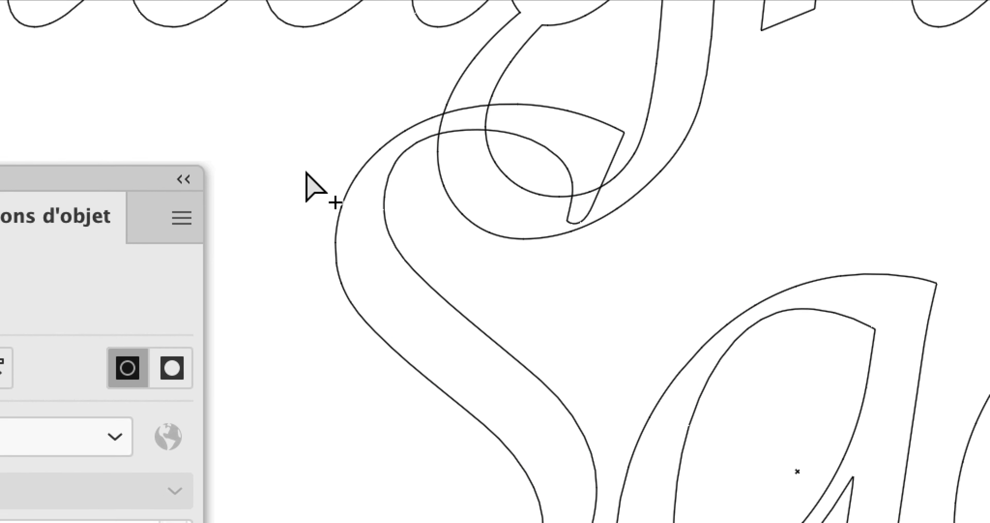
{"action": "left_click", "coordinate": [494, 183]}
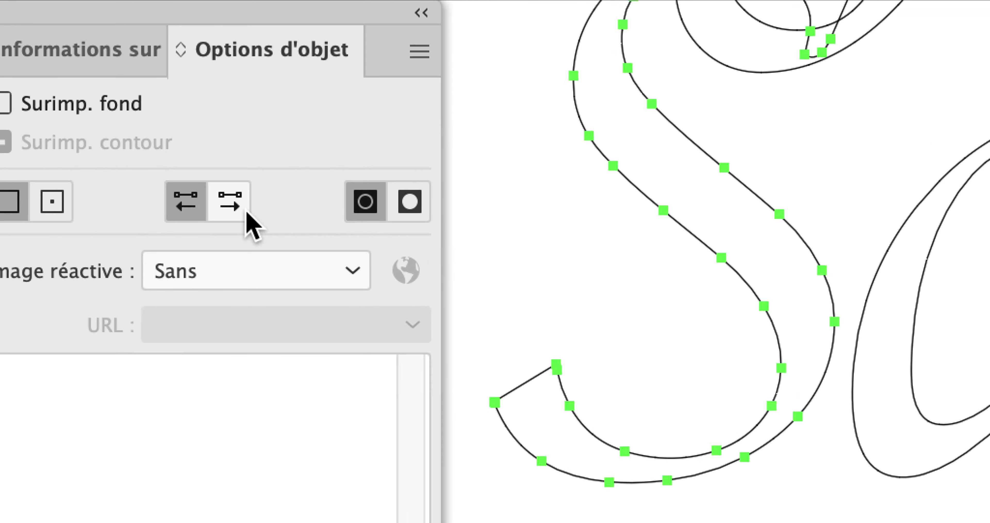
{"action": "left_click", "coordinate": [242, 207]}
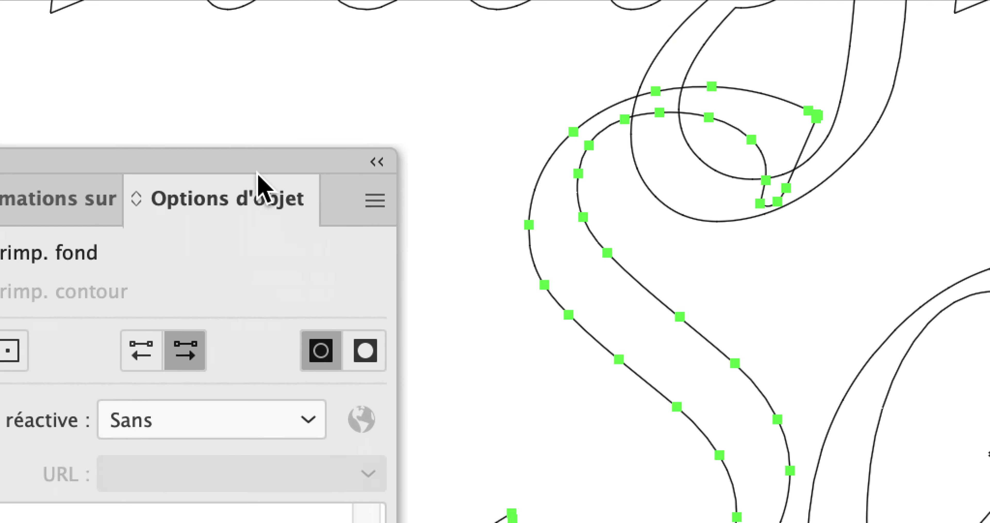
- Give the outer contour and the counter of the letter a in Sacrée opposite path directions
{"action": "left_click_drag", "start_coordinate": [286, 8], "coordinate": [337, 180]}
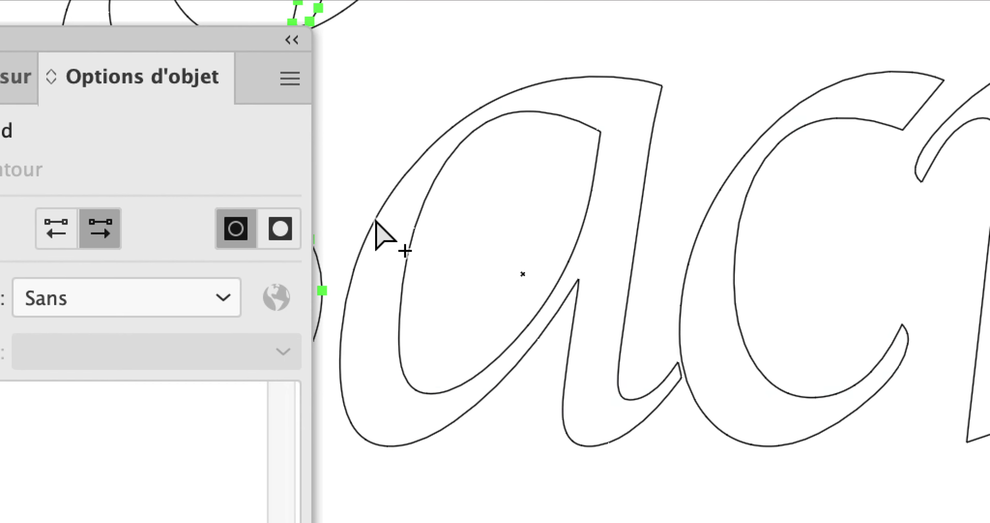
{"action": "left_click", "coordinate": [533, 383]}
{"action": "left_click", "coordinate": [325, 230]}
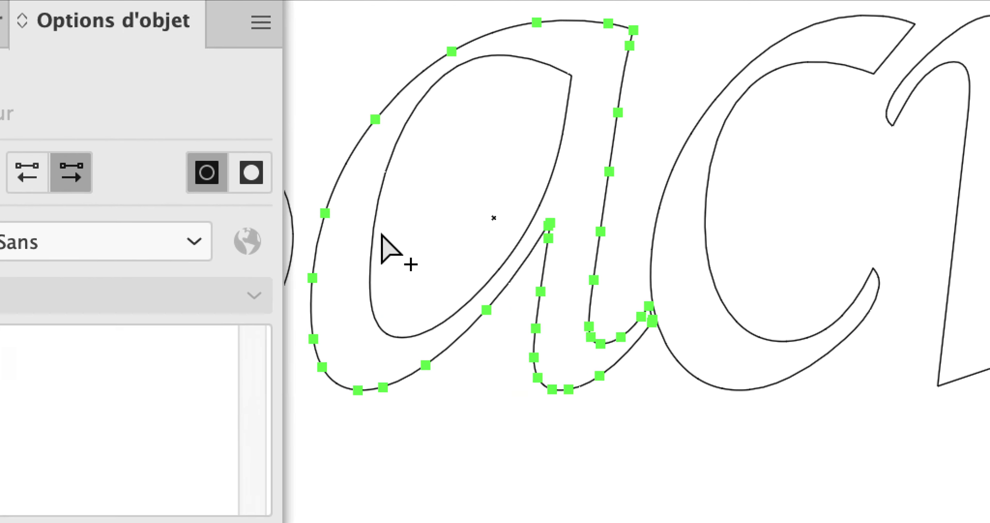
{"action": "left_click", "coordinate": [617, 273]}
{"action": "left_click", "coordinate": [45, 182]}
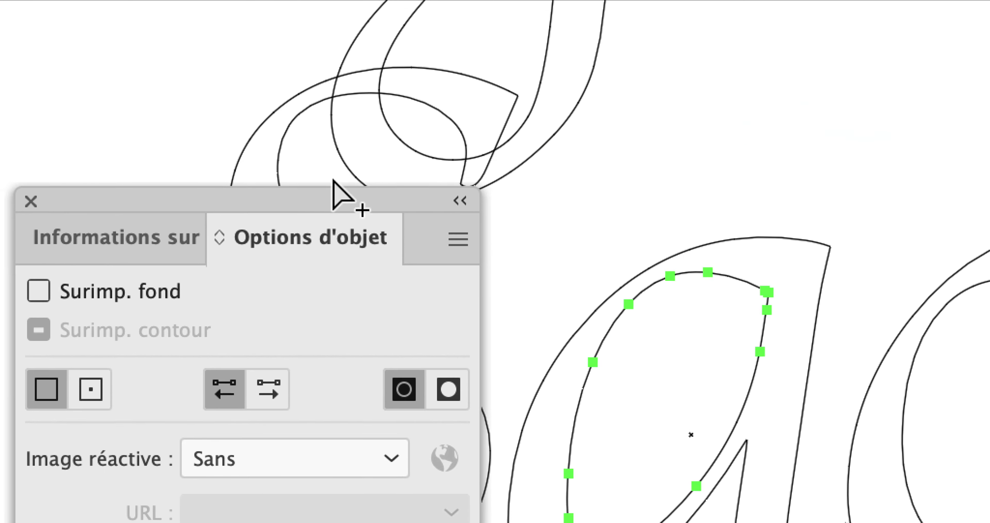
- Reverse the path direction of the letters c and r in Sacrée
{"action": "left_click_drag", "start_coordinate": [343, 196], "coordinate": [411, 186]}
{"action": "left_click", "coordinate": [438, 224]}
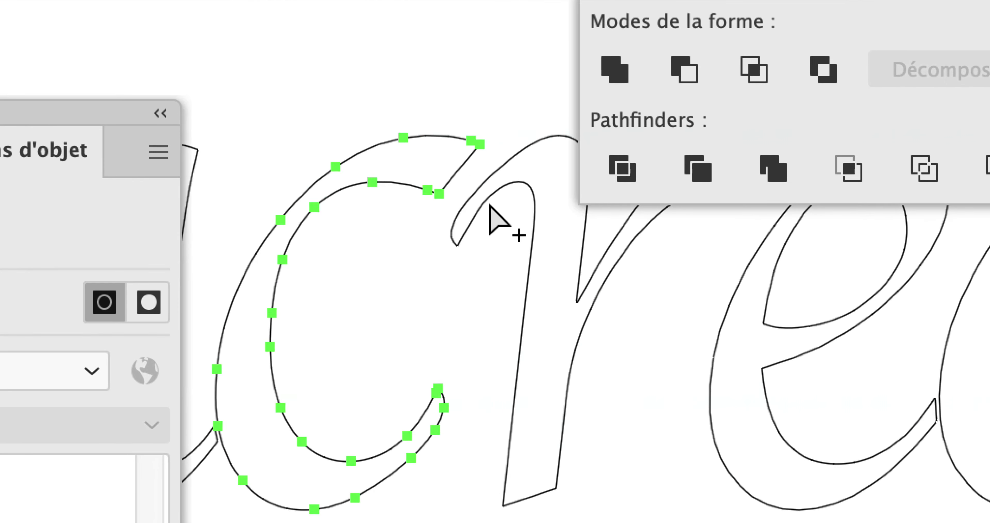
{"action": "left_click", "coordinate": [490, 207]}
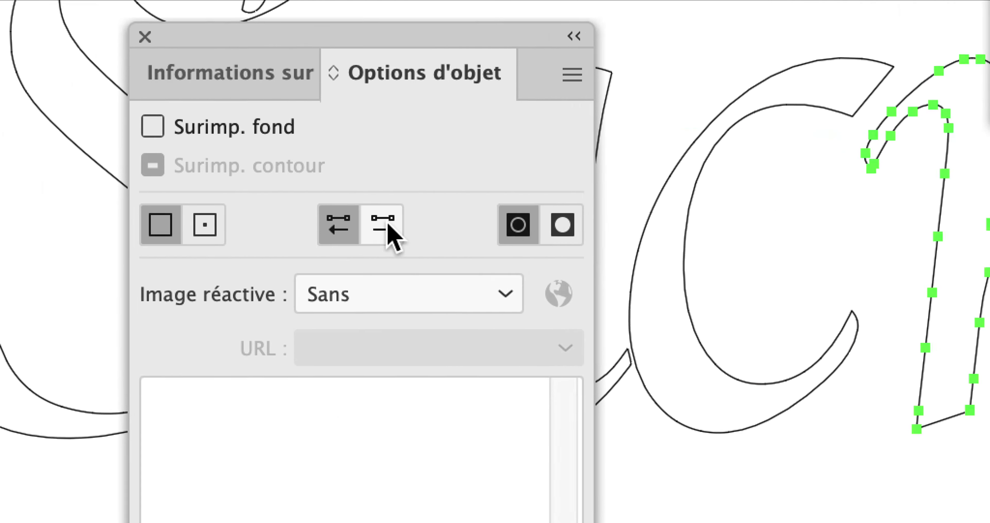
{"action": "left_click", "coordinate": [0, 301]}
- Give the outer contour and the counter of the first e in Sacrée opposite path directions
{"action": "left_click_drag", "start_coordinate": [478, 321], "coordinate": [180, 367]}
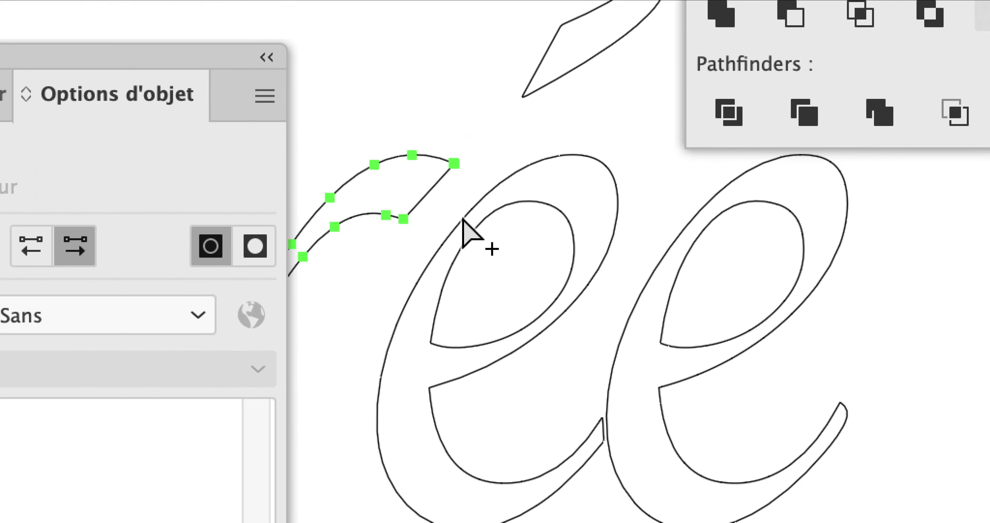
{"action": "left_click", "coordinate": [462, 218]}
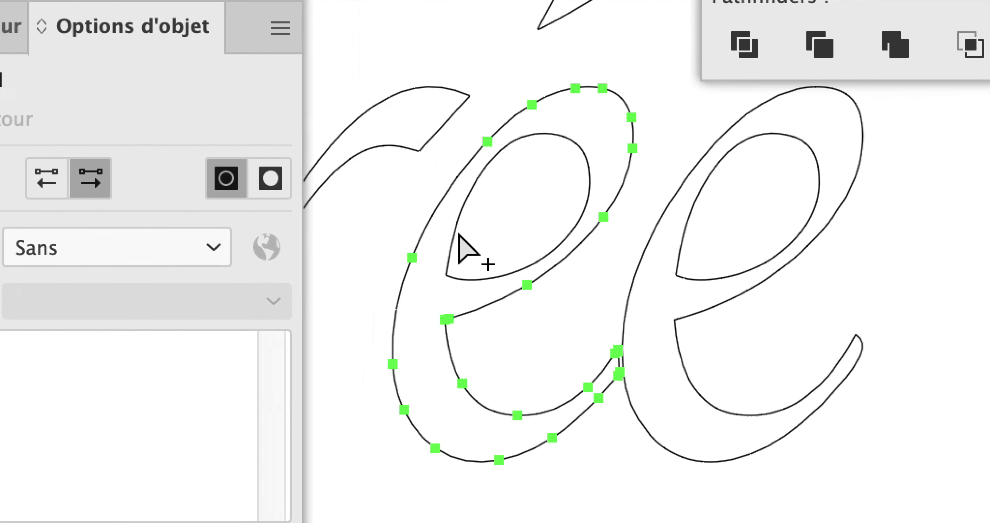
{"action": "left_click", "coordinate": [459, 234]}
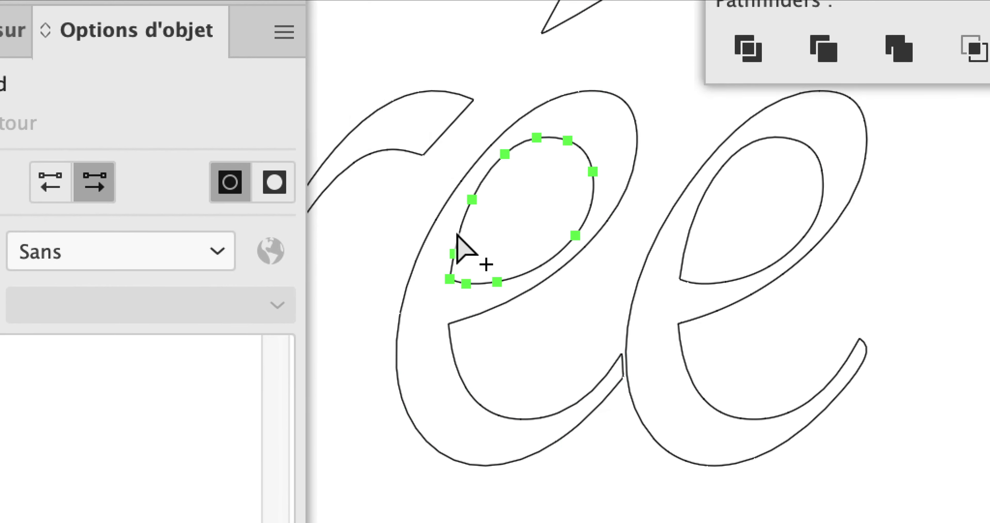
{"action": "left_click", "coordinate": [46, 178]}
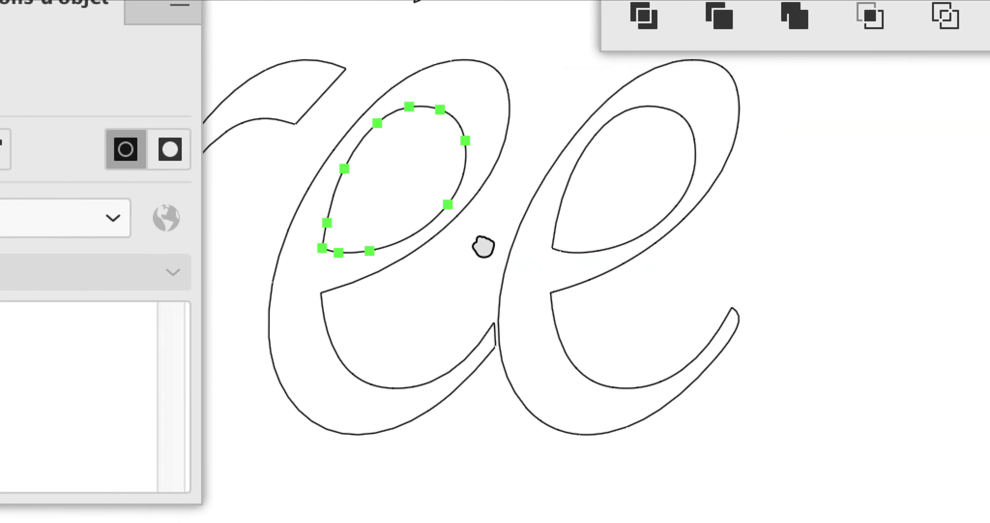
- Reverse the path directions of the final e's outer contour and counter in Sacrée, and deselect everything
{"action": "left_click", "coordinate": [707, 298]}
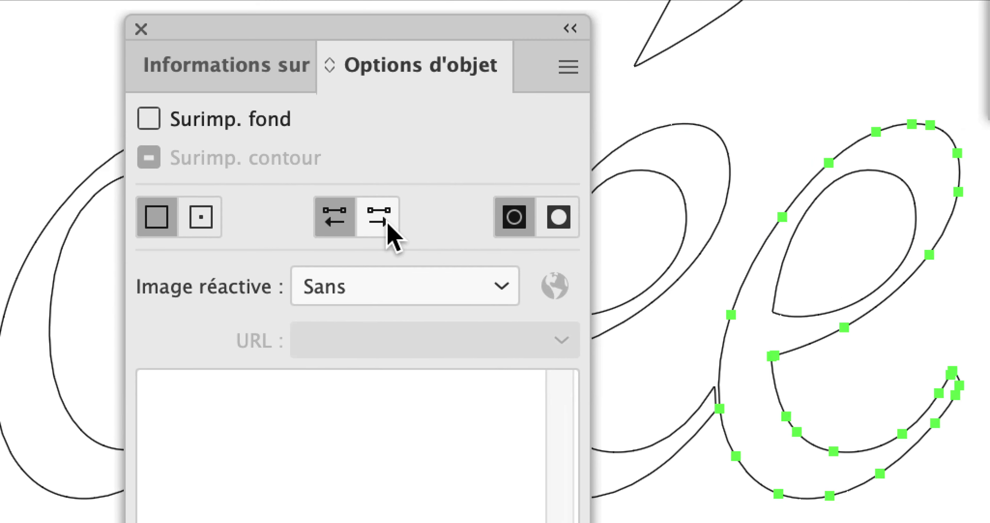
{"action": "left_click", "coordinate": [327, 215]}
{"action": "left_click", "coordinate": [715, 291]}
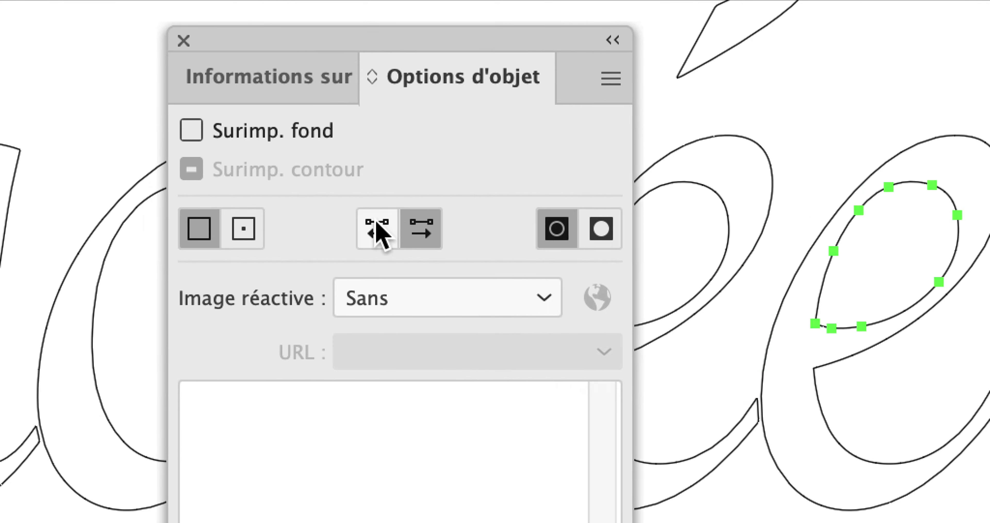
{"action": "left_click", "coordinate": [274, 224]}
{"action": "left_click", "coordinate": [651, 290]}
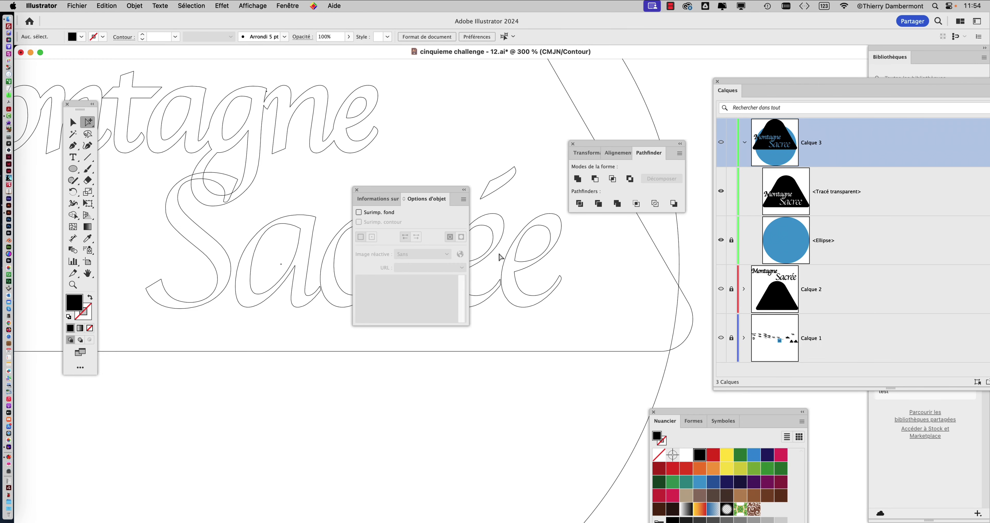
- Place the Options d'objet panel below the mountain and check the cut-out lettering in preview display
{"action": "scroll", "coordinate": [500, 256], "scroll_direction": "down", "scroll_amount": 1}
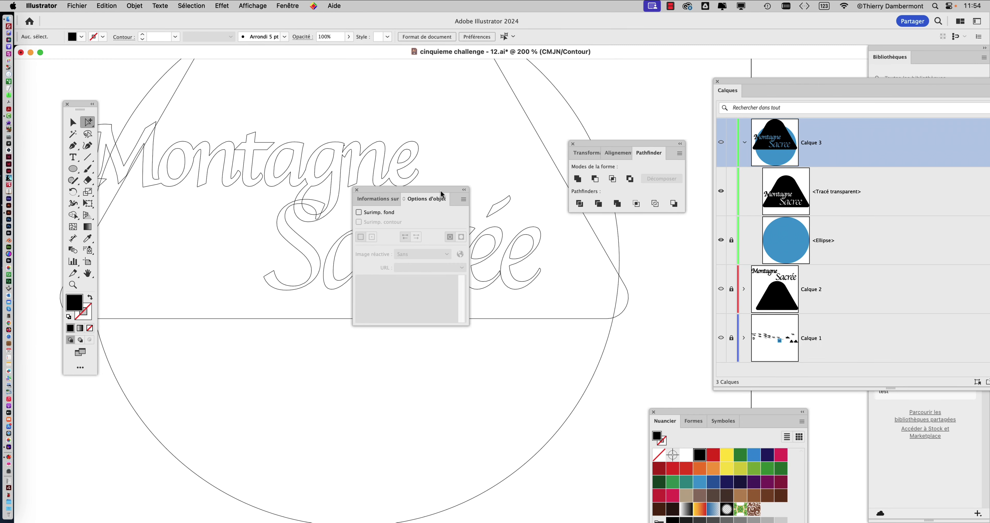
{"action": "left_click_drag", "start_coordinate": [439, 190], "coordinate": [358, 344]}
{"action": "key", "text": "super+y"}
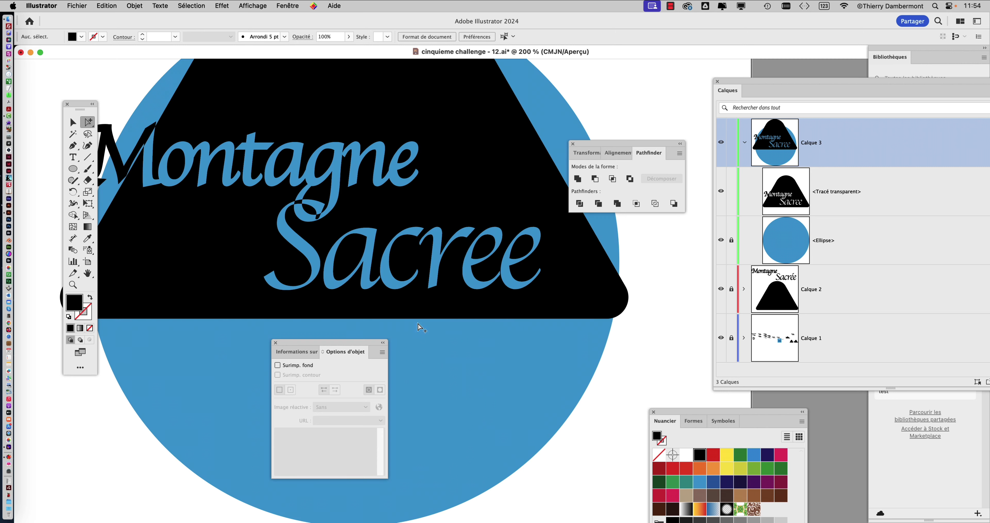
- Reverse the path direction of the accent in Sacrée, return to preview display and deselect everything
{"action": "key", "text": "super+y"}
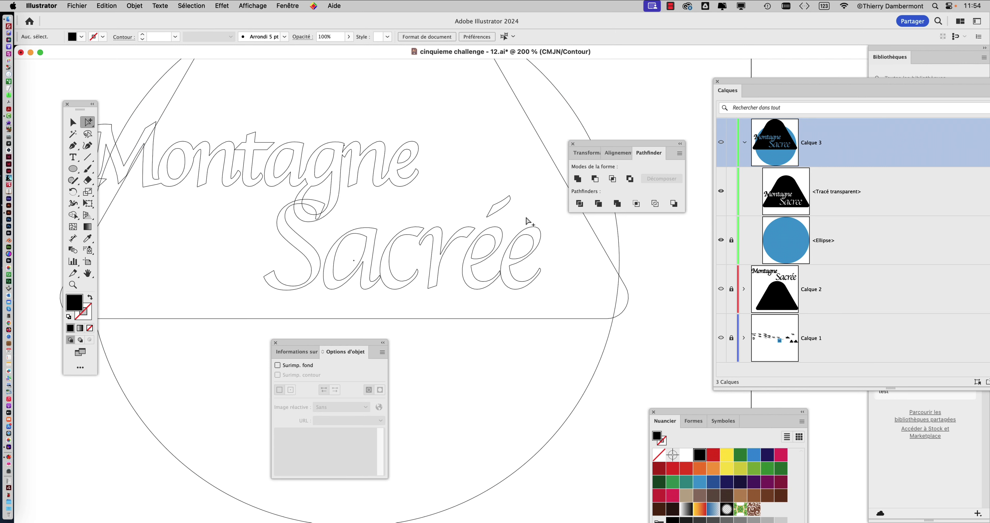
{"action": "left_click", "coordinate": [501, 210]}
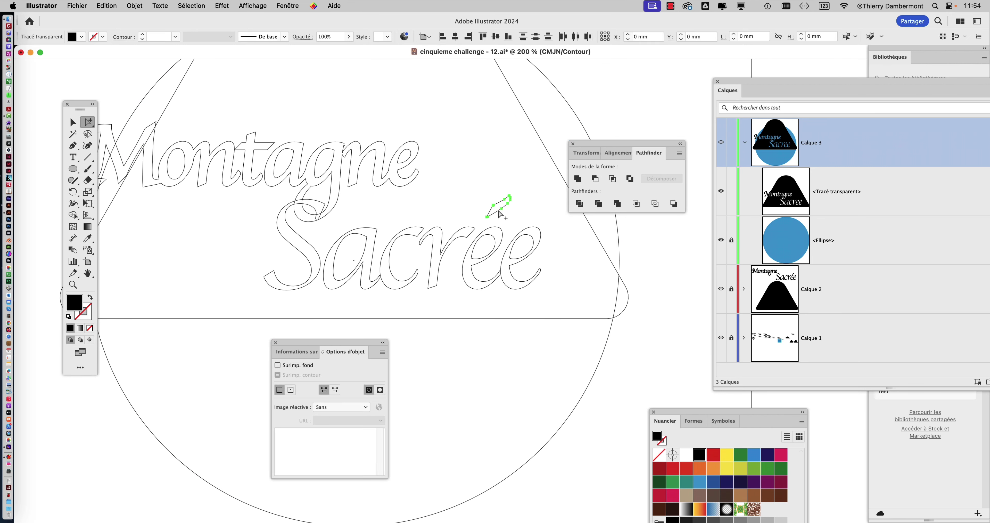
{"action": "key", "text": "super+y"}
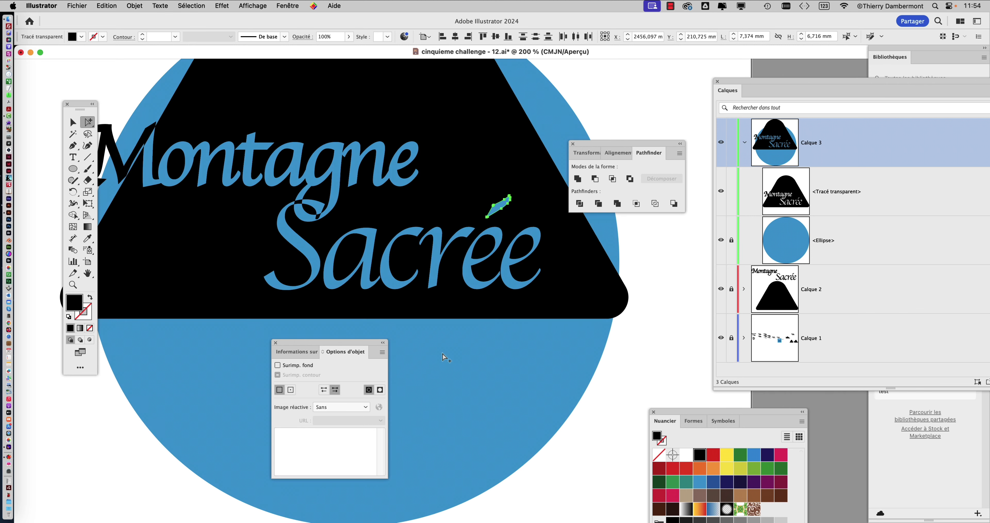
{"action": "left_click", "coordinate": [622, 387]}
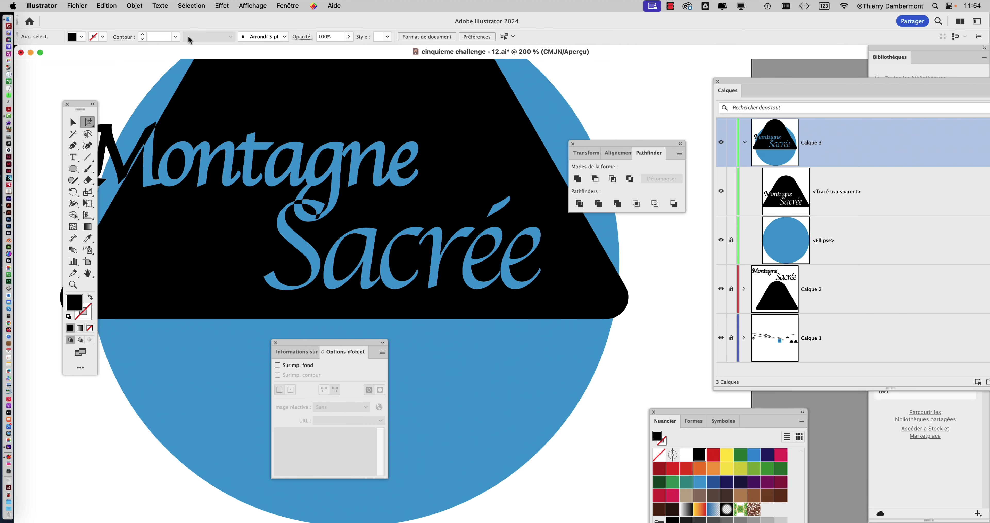
- Recall the saved selection MOT sacrée 2 to check the word's letters against the whole layout, and deselect them
{"action": "left_click", "coordinate": [191, 5]}
{"action": "left_click", "coordinate": [215, 234]}
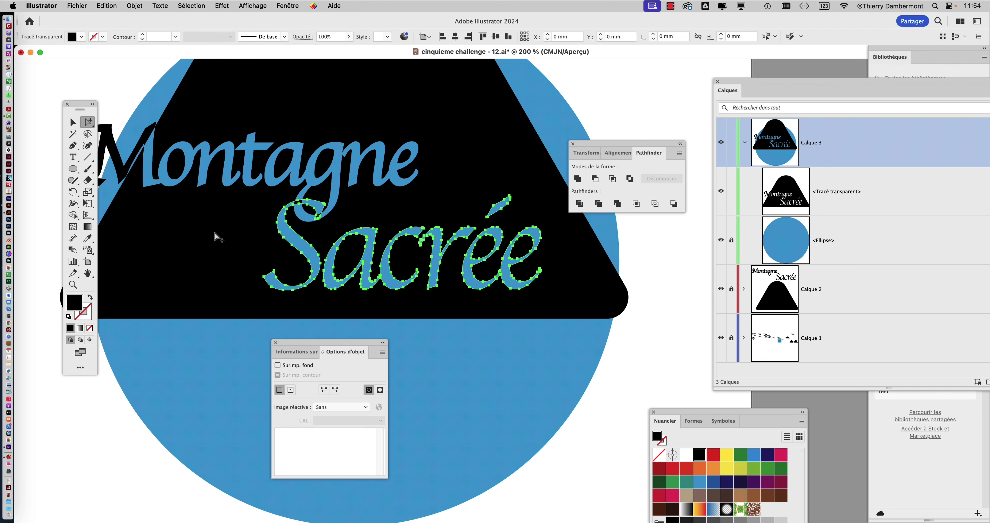
{"action": "scroll", "coordinate": [337, 271], "scroll_direction": "down", "scroll_amount": 1}
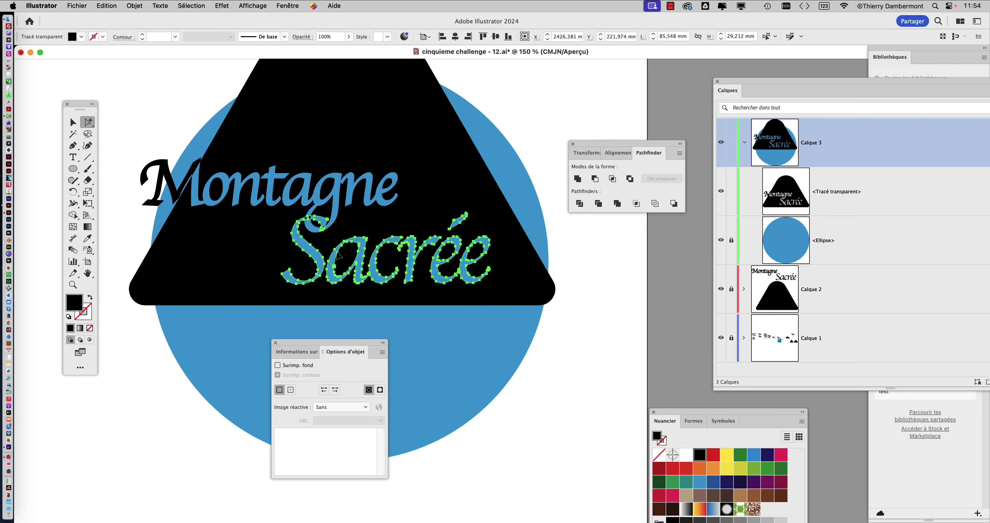
{"action": "left_click_drag", "start_coordinate": [337, 256], "coordinate": [309, 266]}
{"action": "scroll", "coordinate": [434, 262], "scroll_direction": "down", "scroll_amount": 1}
{"action": "scroll", "coordinate": [356, 280], "scroll_direction": "down", "scroll_amount": 2}
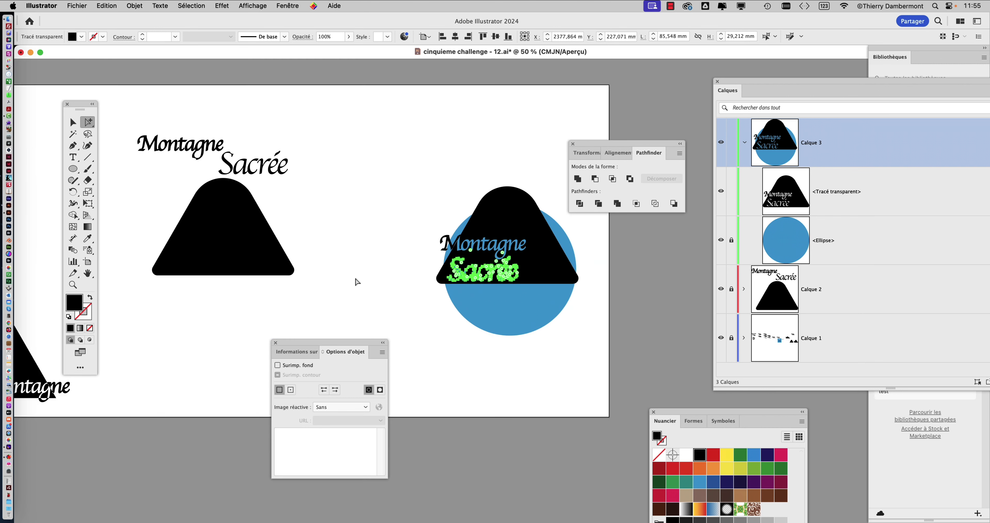
{"action": "left_click", "coordinate": [73, 122]}
{"action": "left_click", "coordinate": [321, 209]}
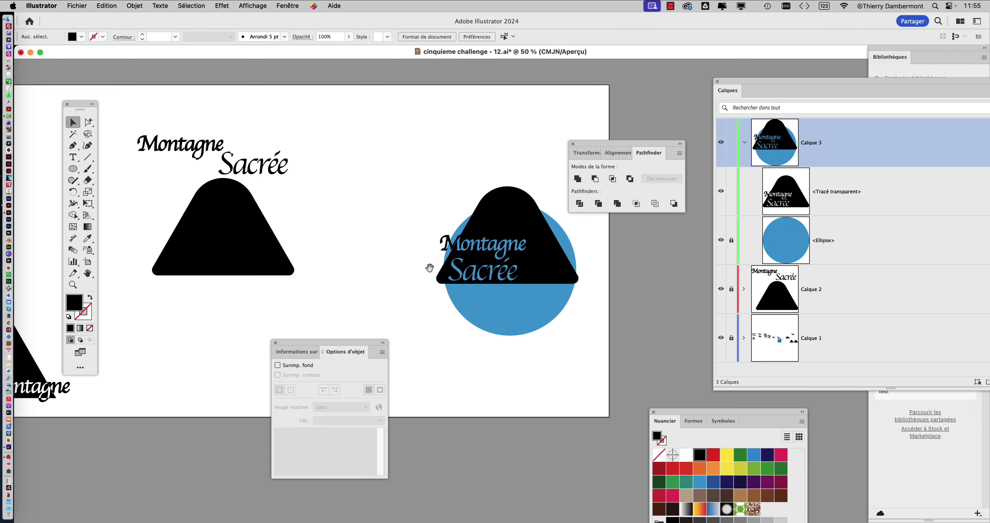
- Widen the artboard on its right side to about 2694 mm, moving the Pathfinder panel out of the way
{"action": "left_click_drag", "start_coordinate": [427, 265], "coordinate": [178, 221]}
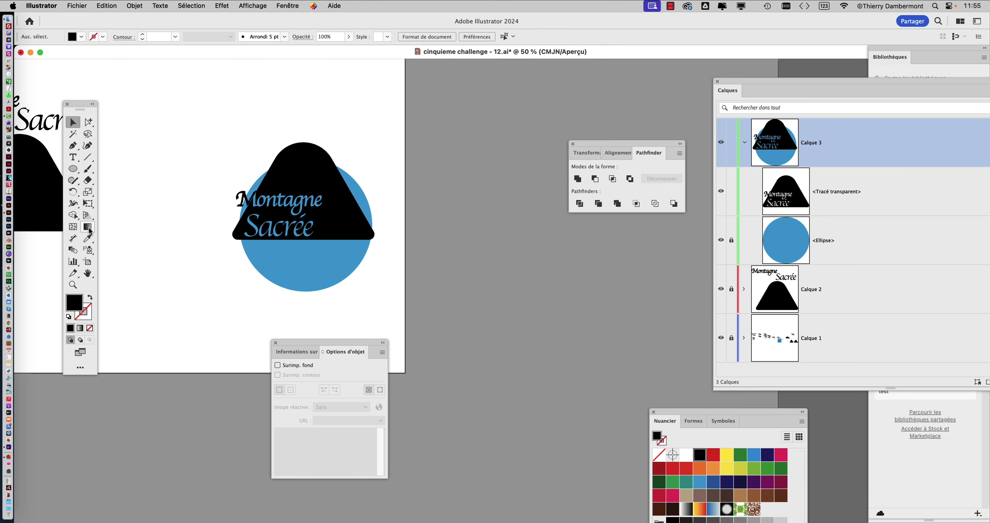
{"action": "left_click", "coordinate": [87, 262]}
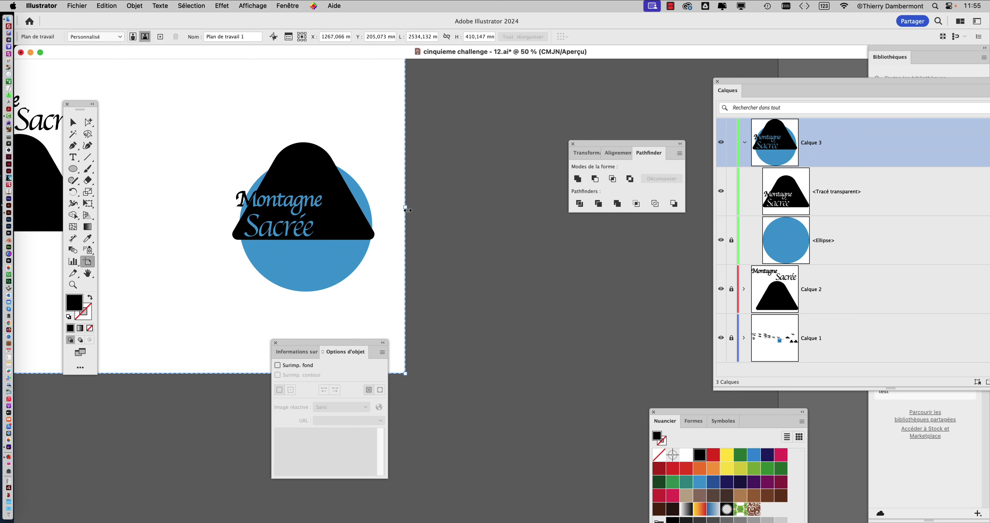
{"action": "left_click_drag", "start_coordinate": [403, 208], "coordinate": [684, 214]}
{"action": "left_click_drag", "start_coordinate": [599, 145], "coordinate": [454, 93]}
{"action": "left_click_drag", "start_coordinate": [568, 209], "coordinate": [697, 209]}
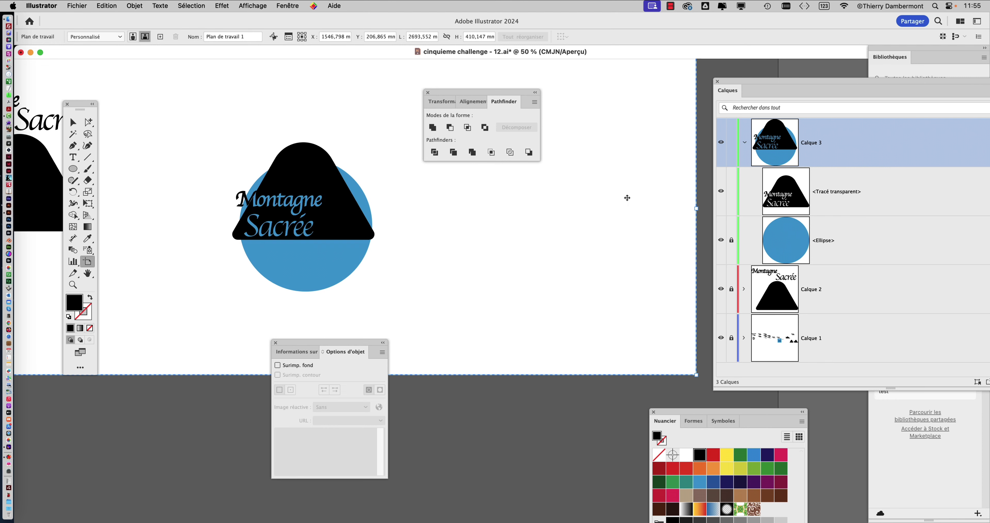
- Duplicate the black mountain compound path into the empty upper right area of the artboard and clear the Pathfinder panel from it
{"action": "left_click", "coordinate": [73, 123]}
{"action": "left_click_drag", "start_coordinate": [195, 127], "coordinate": [336, 281]}
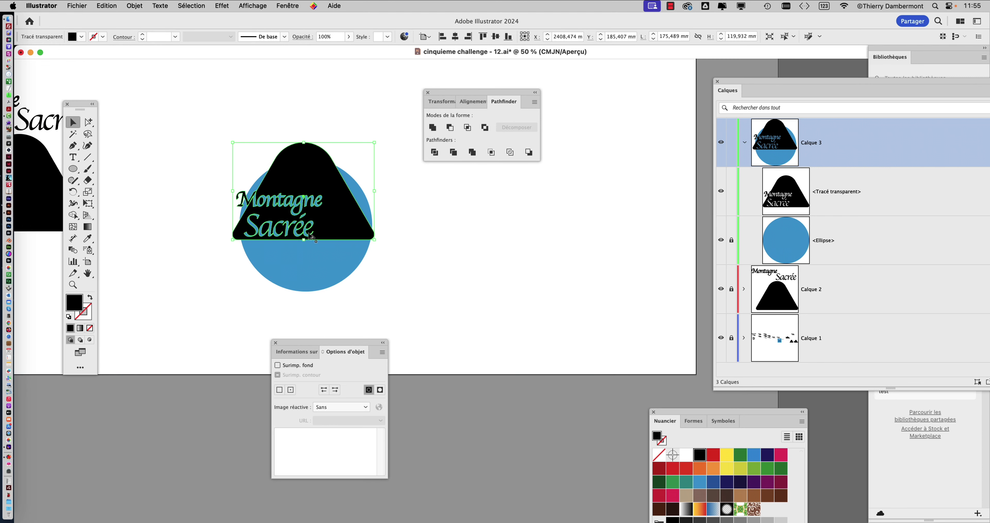
{"action": "left_click_drag", "start_coordinate": [309, 232], "coordinate": [616, 166]}
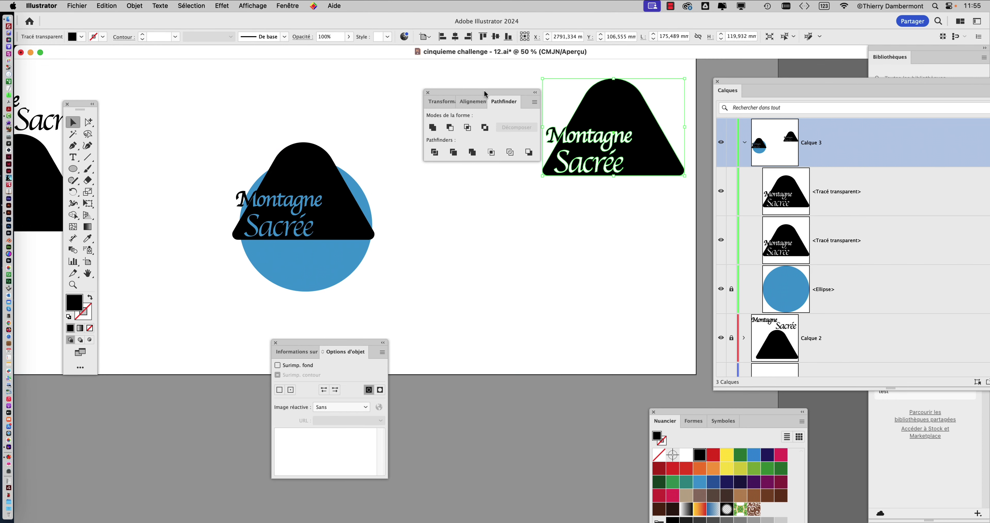
{"action": "left_click_drag", "start_coordinate": [501, 103], "coordinate": [451, 73]}
{"action": "left_click_drag", "start_coordinate": [587, 105], "coordinate": [566, 97]}
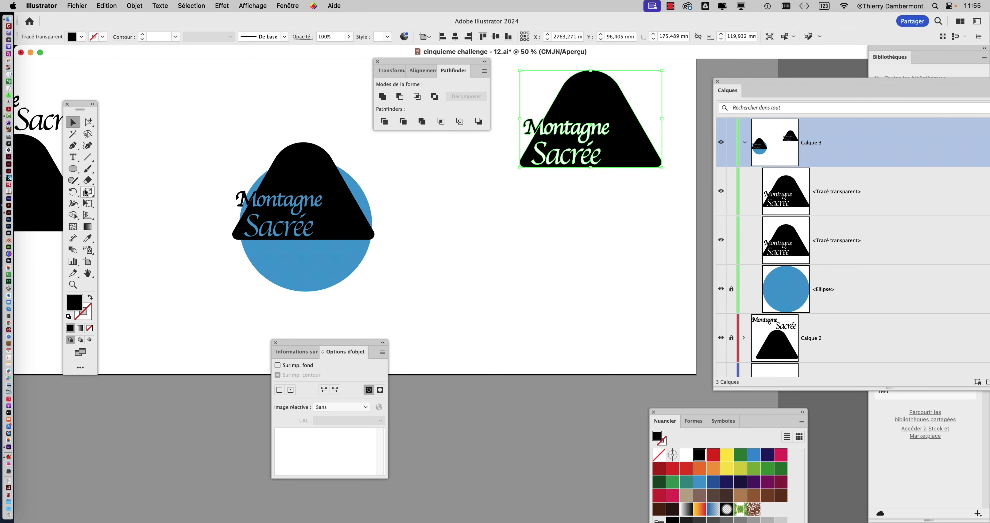
- Recall the saved selection MOT sacrée 2 and enlarge the word with Free Transform to about 139 mm wide and 47 mm high
{"action": "left_click", "coordinate": [88, 122]}
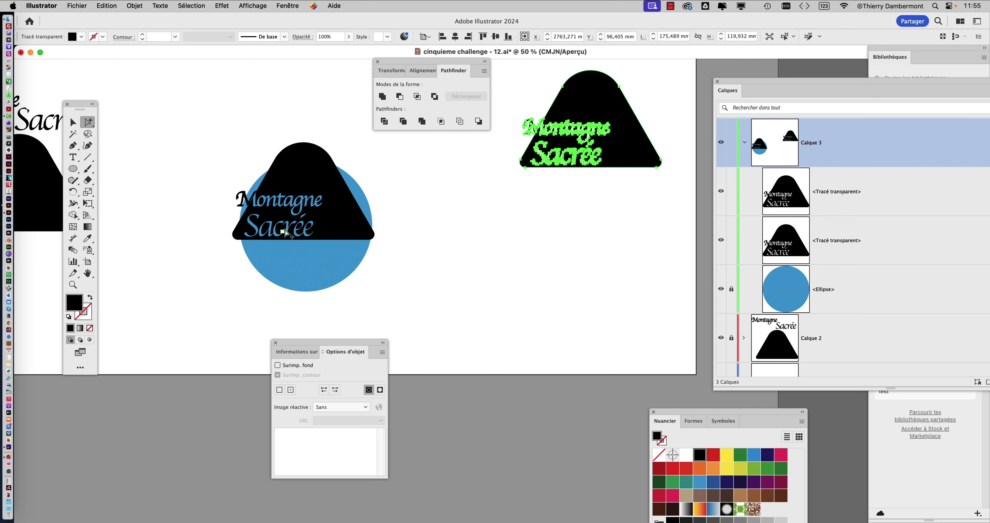
{"action": "left_click", "coordinate": [241, 84]}
{"action": "left_click", "coordinate": [192, 6]}
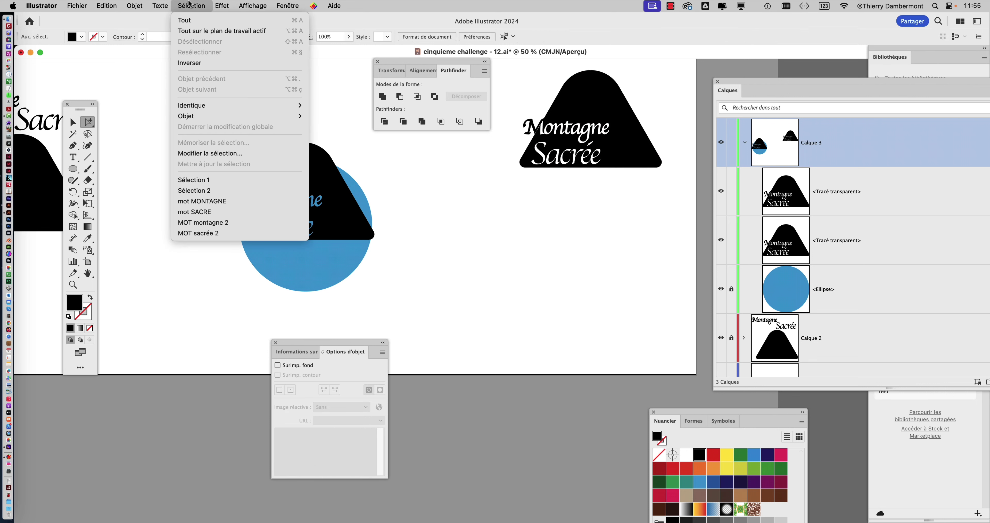
{"action": "left_click", "coordinate": [204, 232]}
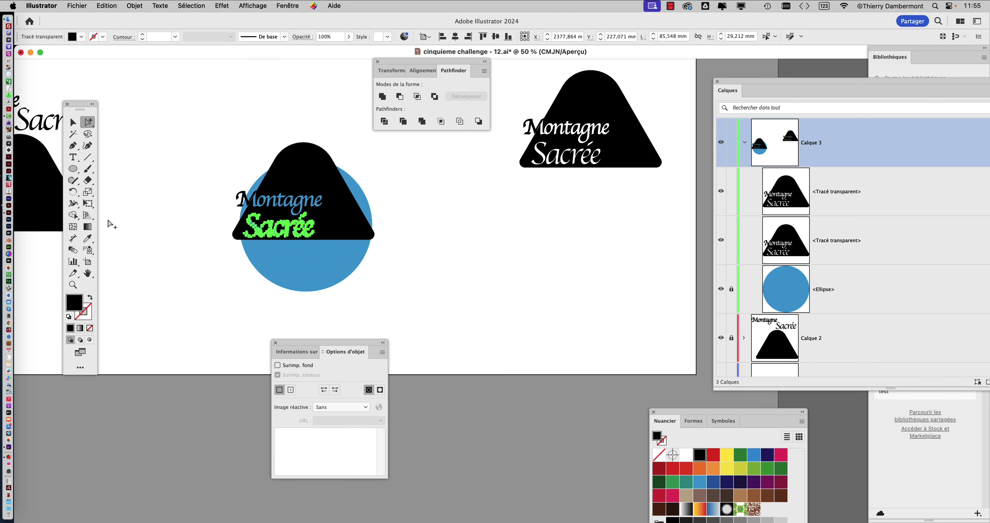
{"action": "left_click", "coordinate": [89, 206]}
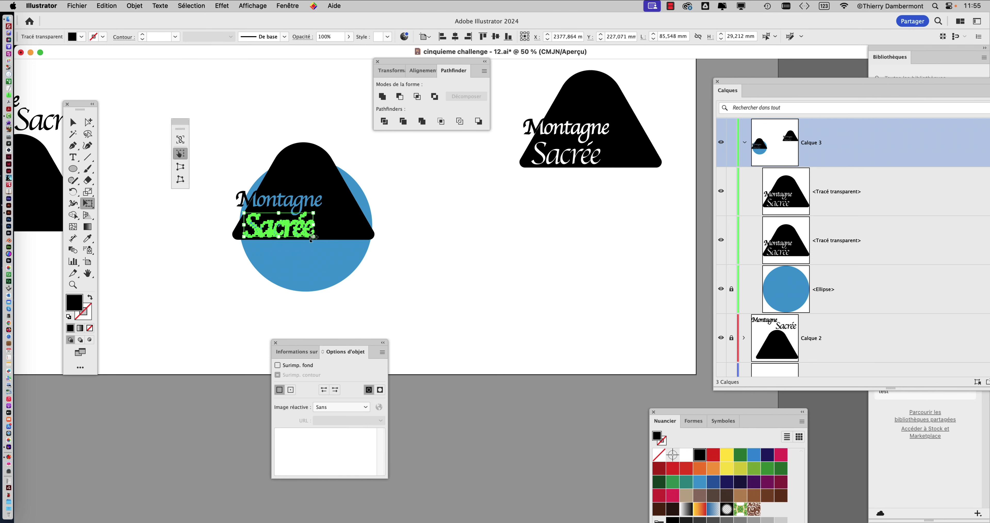
{"action": "left_click_drag", "start_coordinate": [312, 237], "coordinate": [354, 252]}
- Move the enlarged Sacrée about 12 mm right and 3 mm up with selection edges hidden, show the edges again and deselect
{"action": "key", "text": "super+equal"}
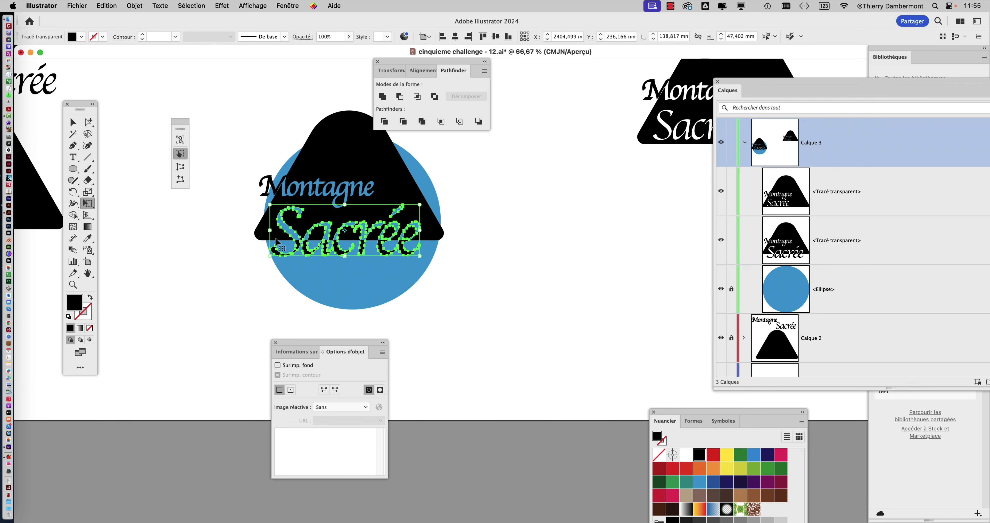
{"action": "key", "text": "super+equal"}
{"action": "left_click_drag", "start_coordinate": [431, 61], "coordinate": [599, 87]}
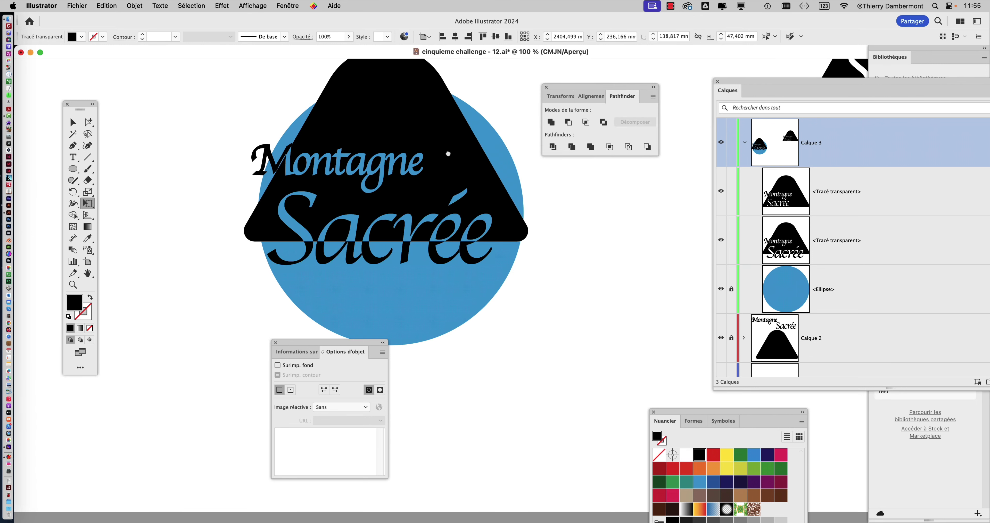
{"action": "left_click_drag", "start_coordinate": [448, 154], "coordinate": [431, 180]}
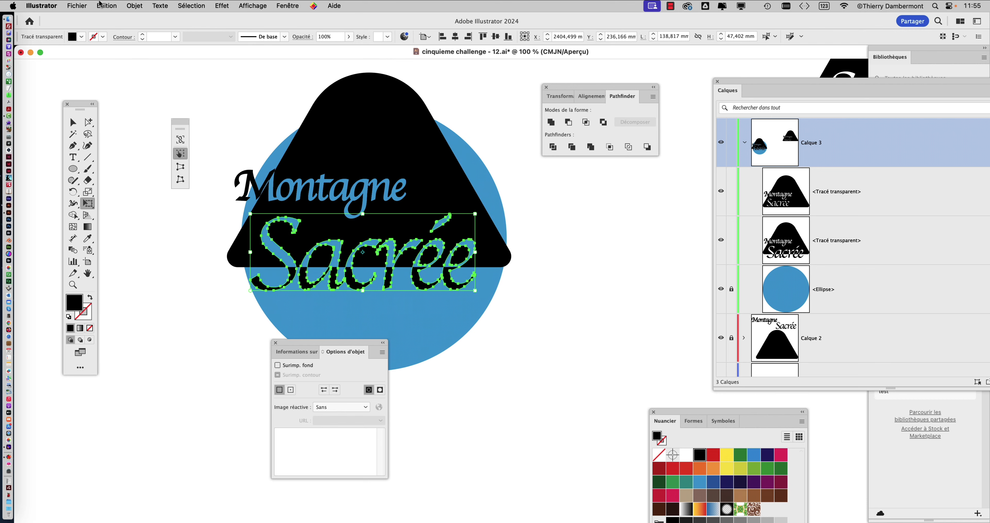
{"action": "left_click", "coordinate": [250, 5]}
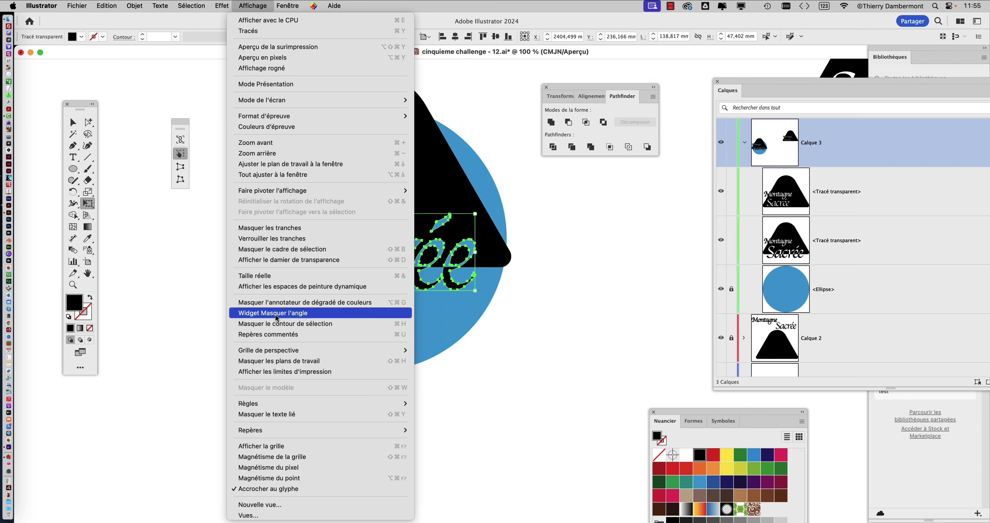
{"action": "left_click", "coordinate": [277, 324]}
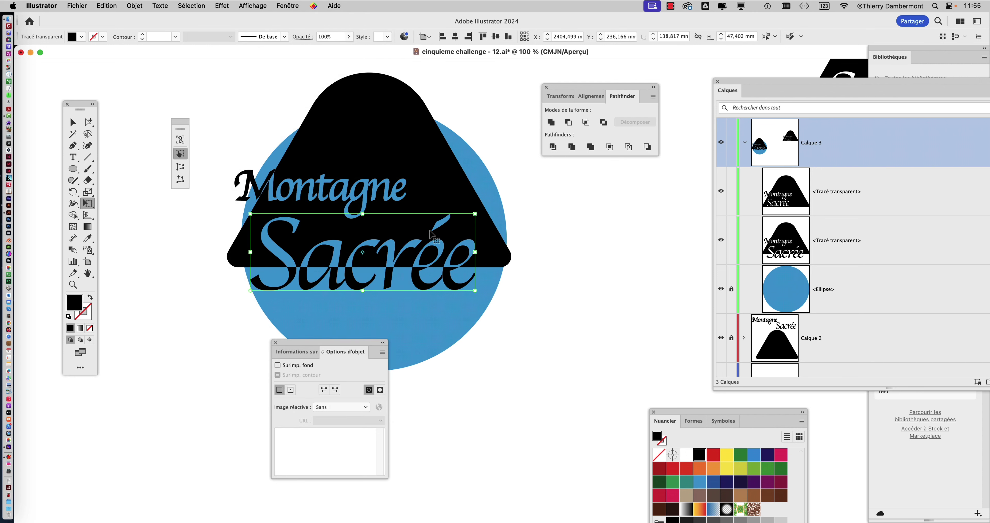
{"action": "mouse_move", "coordinate": [446, 231]}
{"action": "left_mouse_down"}
{"action": "mouse_move", "coordinate": [404, 217]}
{"action": "mouse_move", "coordinate": [500, 226]}
{"action": "mouse_move", "coordinate": [465, 224]}
{"action": "left_mouse_up"}
{"action": "left_click", "coordinate": [252, 6]}
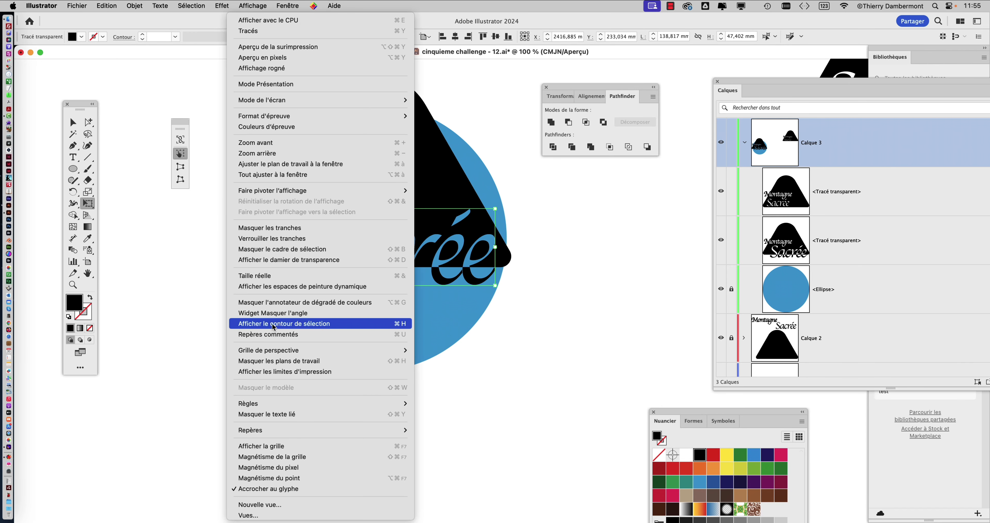
{"action": "left_click", "coordinate": [274, 327]}
{"action": "left_click", "coordinate": [89, 123]}
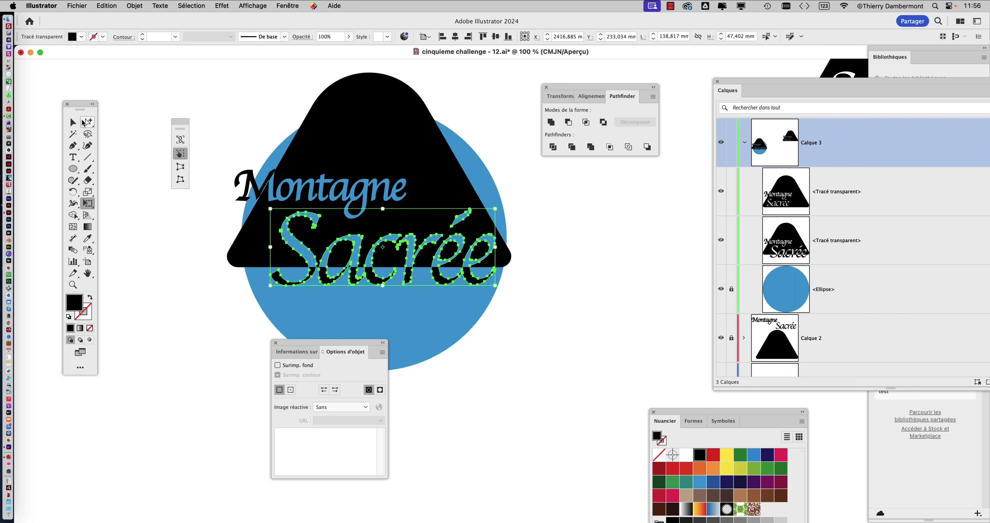
{"action": "left_click", "coordinate": [162, 223]}
{"action": "key", "text": "super+minus"}
{"action": "key", "text": "super+minus"}
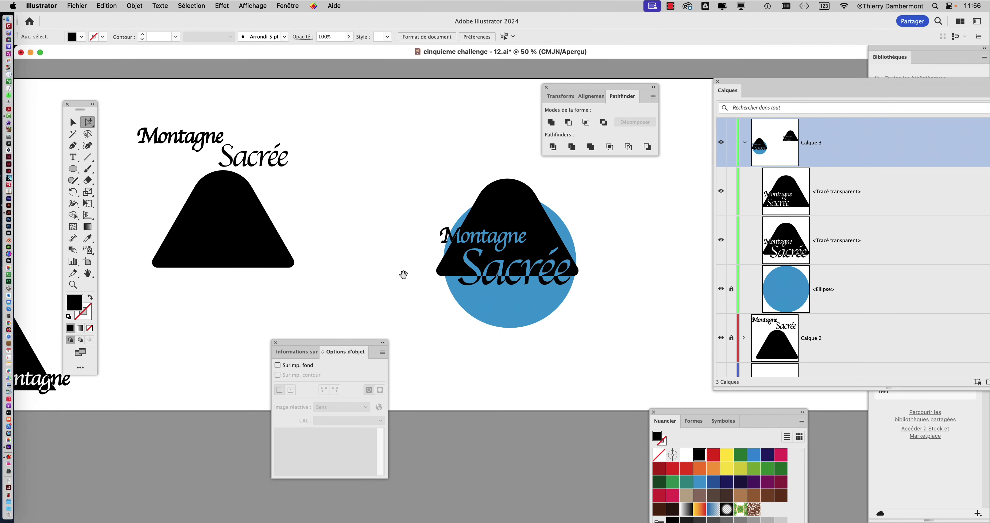
{"action": "left_click_drag", "start_coordinate": [402, 274], "coordinate": [202, 234]}
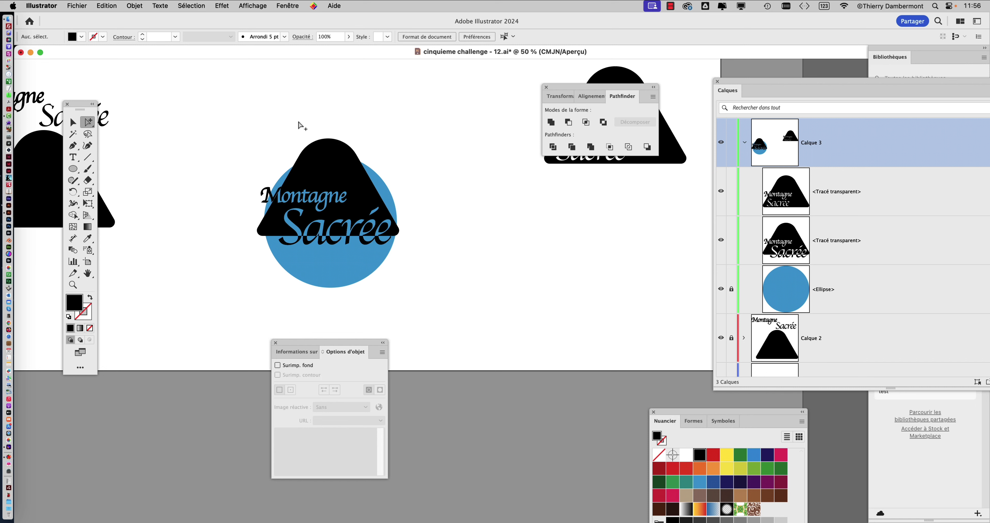
{"action": "left_click", "coordinate": [134, 6]}
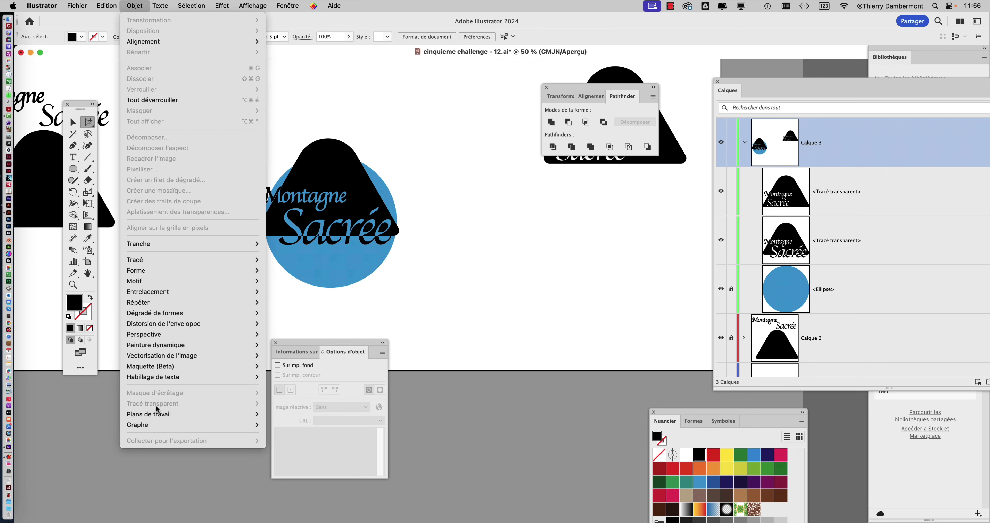
{"action": "left_click", "coordinate": [431, 303]}
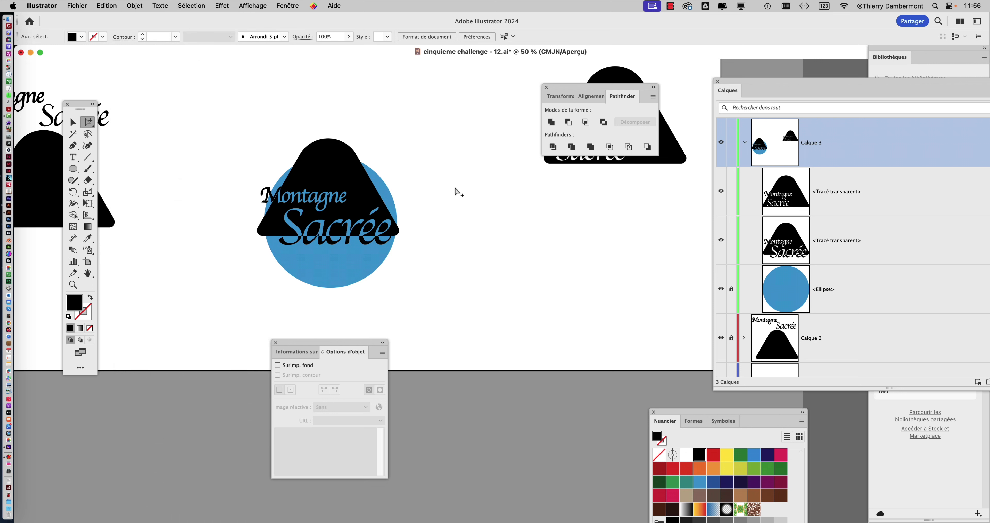
- Duplicate the modified mountain compound path from the blue circle to the space below the first copy
{"action": "left_click", "coordinate": [75, 124]}
{"action": "scroll", "coordinate": [301, 158], "scroll_direction": "left", "scroll_amount": 10}
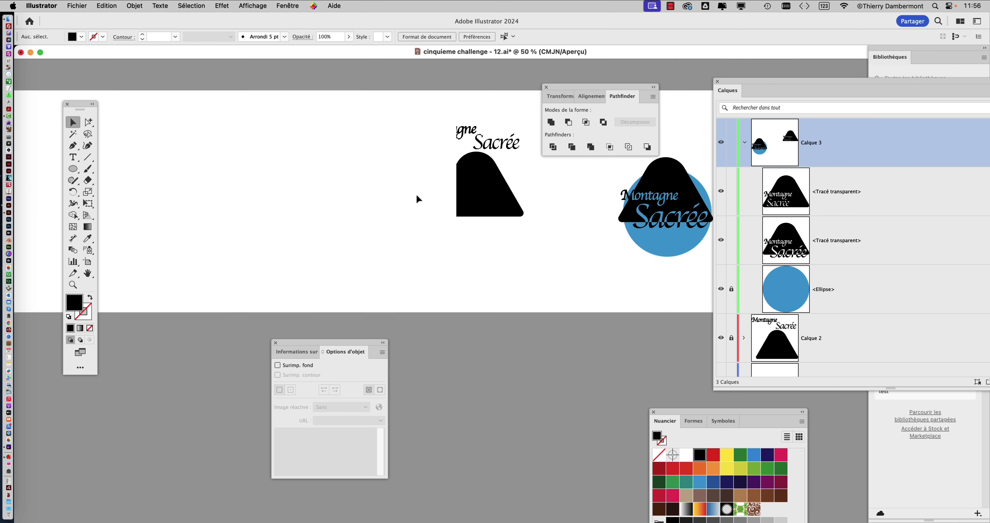
{"action": "key", "text": "super+minus"}
{"action": "left_click_drag", "start_coordinate": [417, 198], "coordinate": [108, 195]}
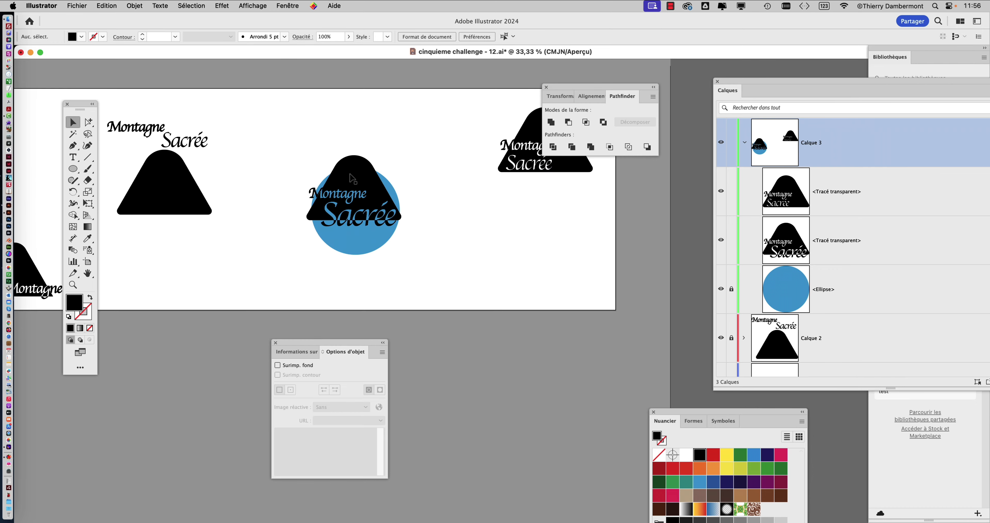
{"action": "left_click_drag", "start_coordinate": [352, 181], "coordinate": [566, 206]}
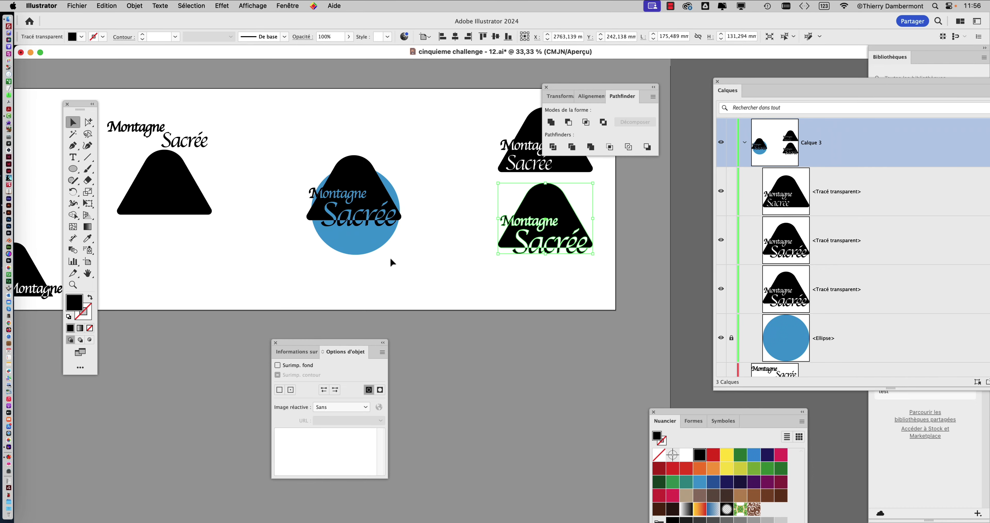
- Recall the saved selection MOT montagne 2, enlarge the word with Free Transform to span the mountain's full width, and deselect
{"action": "key", "text": "super+plus"}
{"action": "key", "text": "super+plus"}
{"action": "scroll", "coordinate": [380, 254], "scroll_direction": "right", "scroll_amount": 10}
{"action": "scroll", "coordinate": [247, 159], "scroll_direction": "up", "scroll_amount": 3}
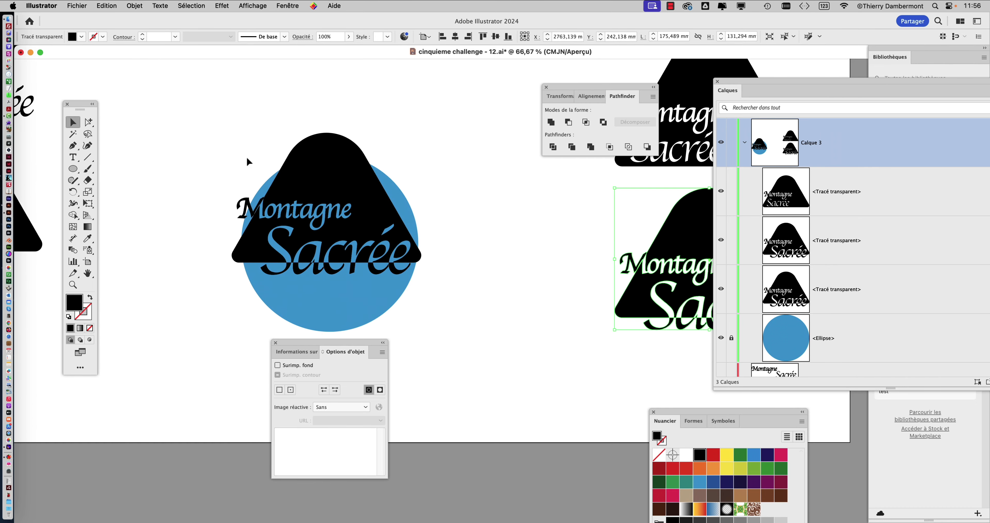
{"action": "left_click", "coordinate": [152, 86]}
{"action": "left_click", "coordinate": [183, 6]}
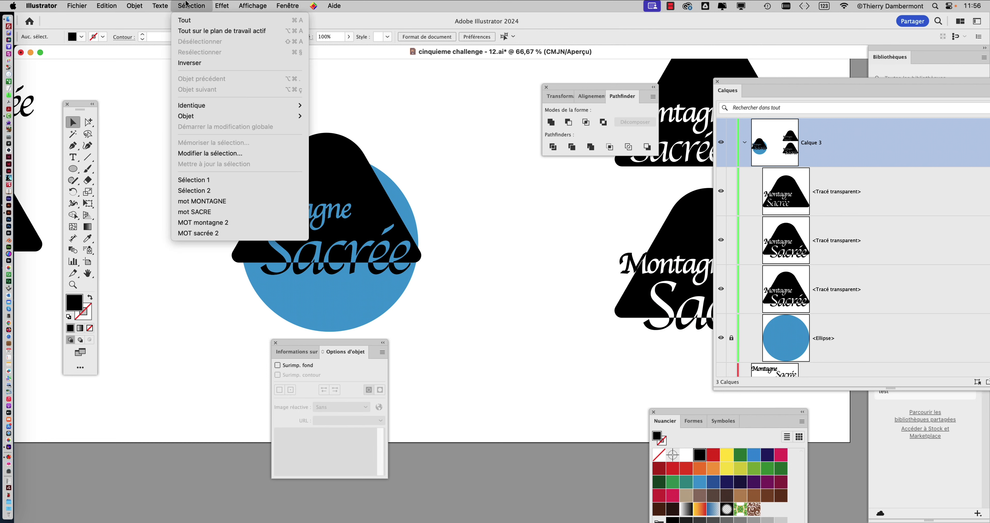
{"action": "left_click", "coordinate": [236, 223]}
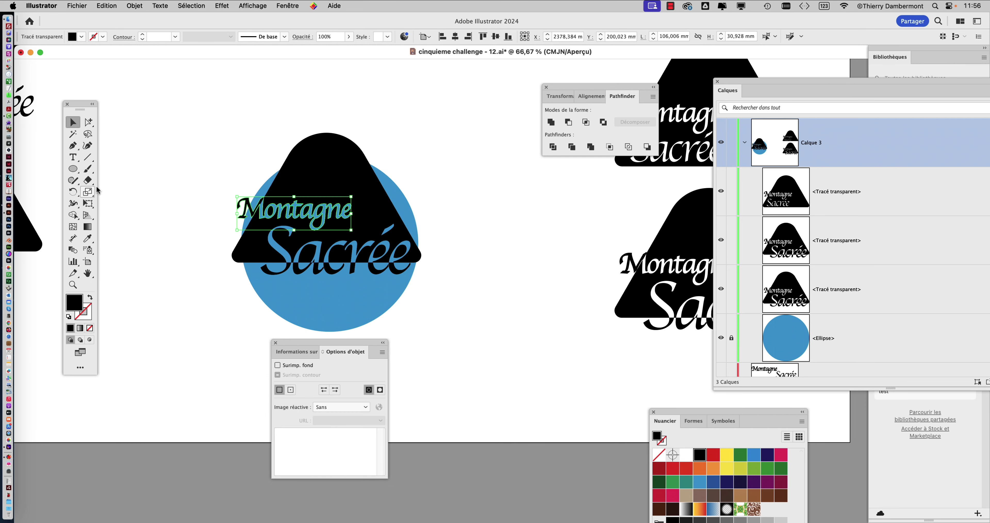
{"action": "left_click", "coordinate": [87, 203]}
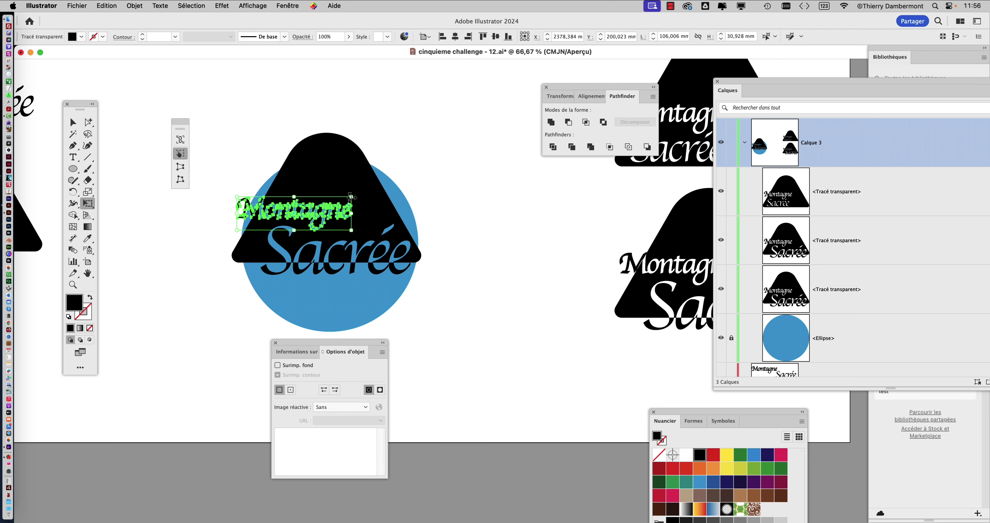
{"action": "left_click_drag", "start_coordinate": [351, 197], "coordinate": [428, 174]}
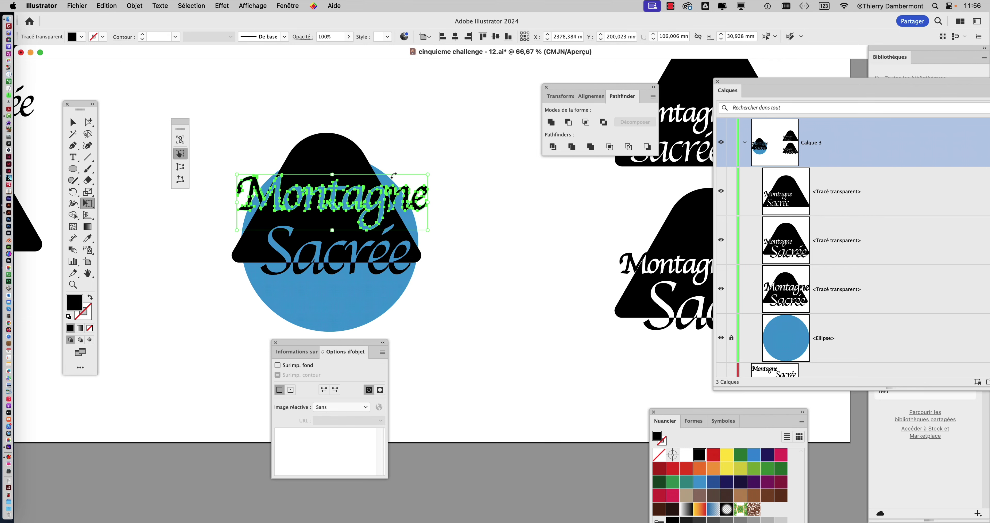
{"action": "left_click", "coordinate": [73, 122]}
{"action": "left_click", "coordinate": [286, 108]}
- Extend the artboard downward to a height of about 581.5 mm
{"action": "key", "text": "super+minus"}
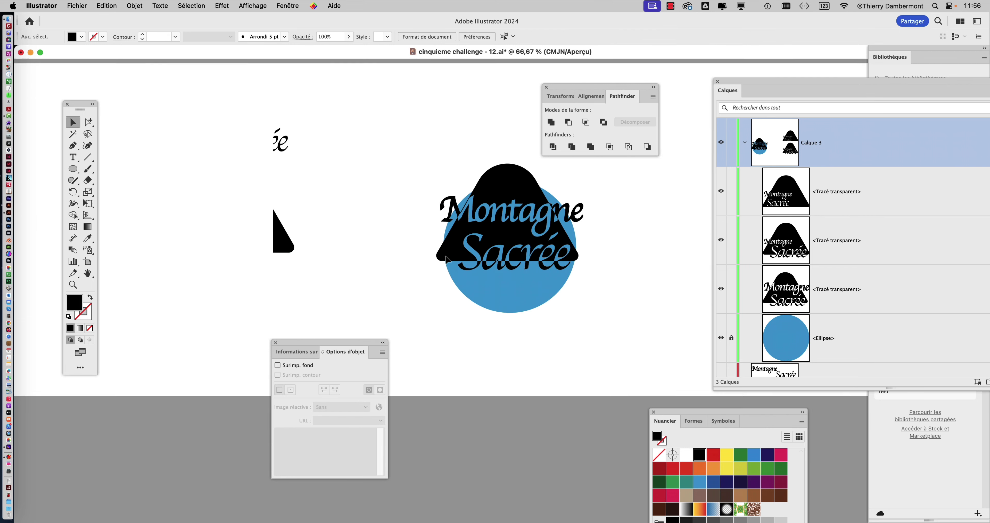
{"action": "key", "text": "super+minus"}
{"action": "scroll", "coordinate": [446, 260], "scroll_direction": "right", "scroll_amount": 10}
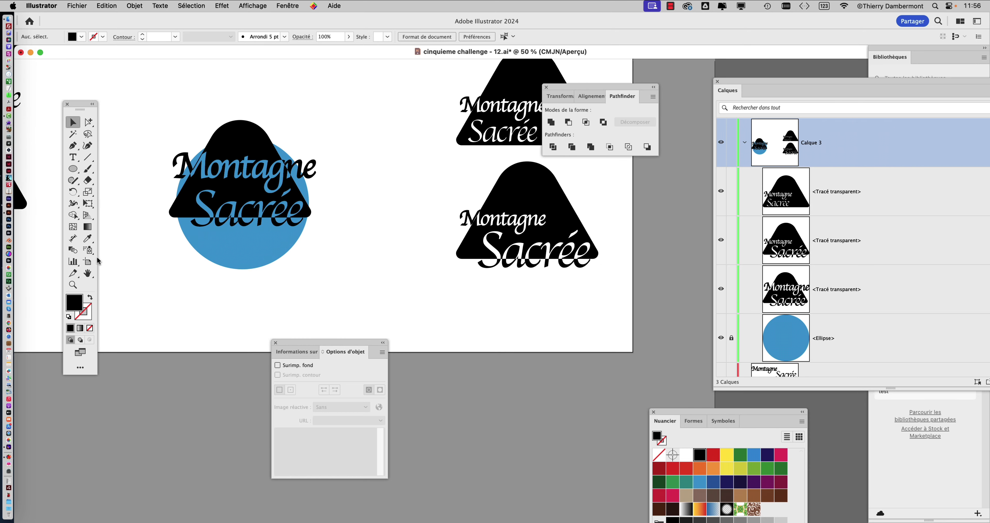
{"action": "left_click", "coordinate": [88, 261]}
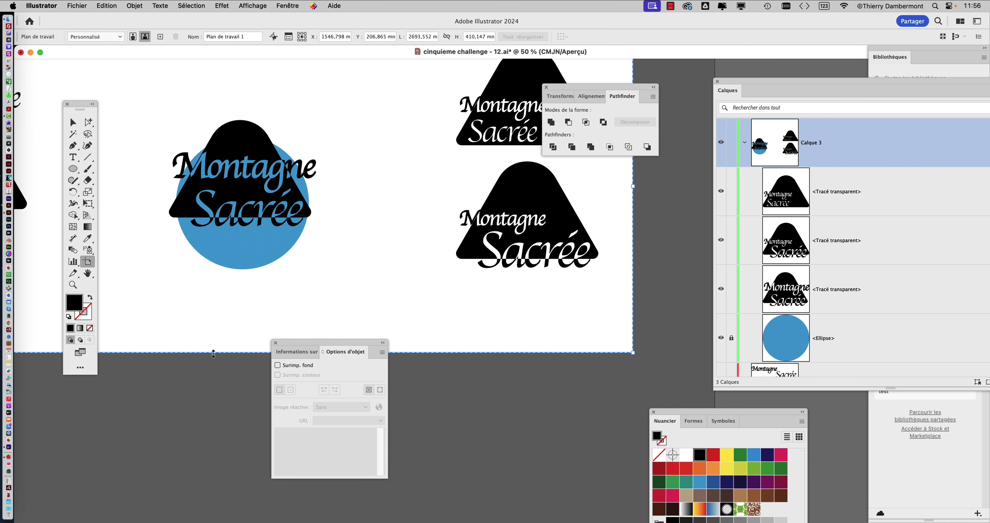
{"action": "left_click_drag", "start_coordinate": [213, 353], "coordinate": [214, 491]}
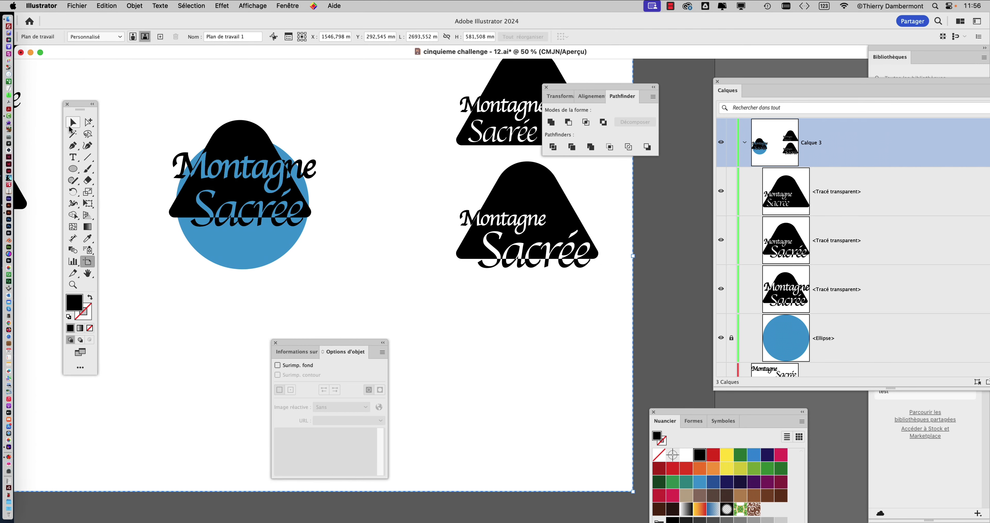
- Duplicate the modified mountain compound path from the blue circle below the second copy, move the Pathfinder panel aside and deselect
{"action": "left_click", "coordinate": [73, 122]}
{"action": "left_click", "coordinate": [250, 177]}
{"action": "left_click_drag", "start_coordinate": [250, 176], "coordinate": [525, 355]}
{"action": "left_click_drag", "start_coordinate": [552, 89], "coordinate": [657, 106]}
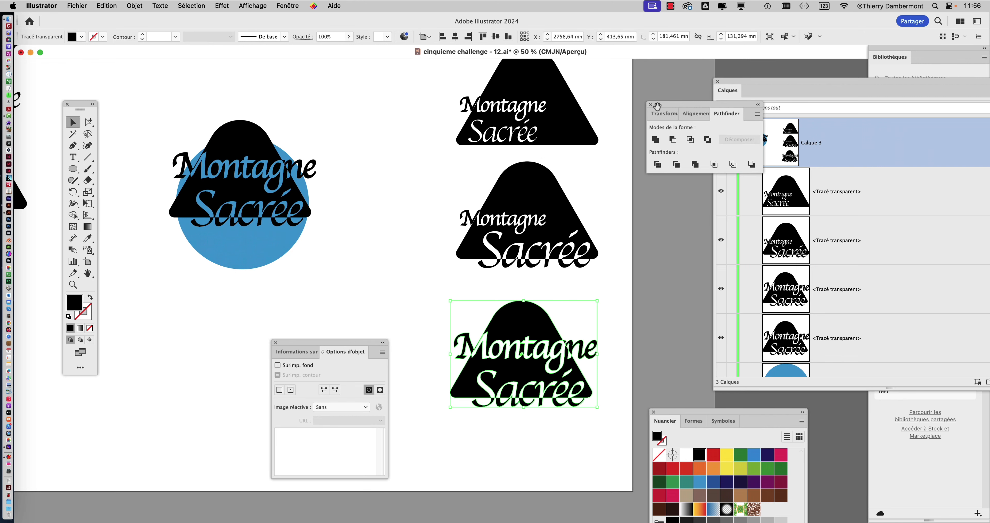
{"action": "scroll", "coordinate": [569, 214], "scroll_direction": "up", "scroll_amount": 2}
{"action": "left_click", "coordinate": [600, 364]}
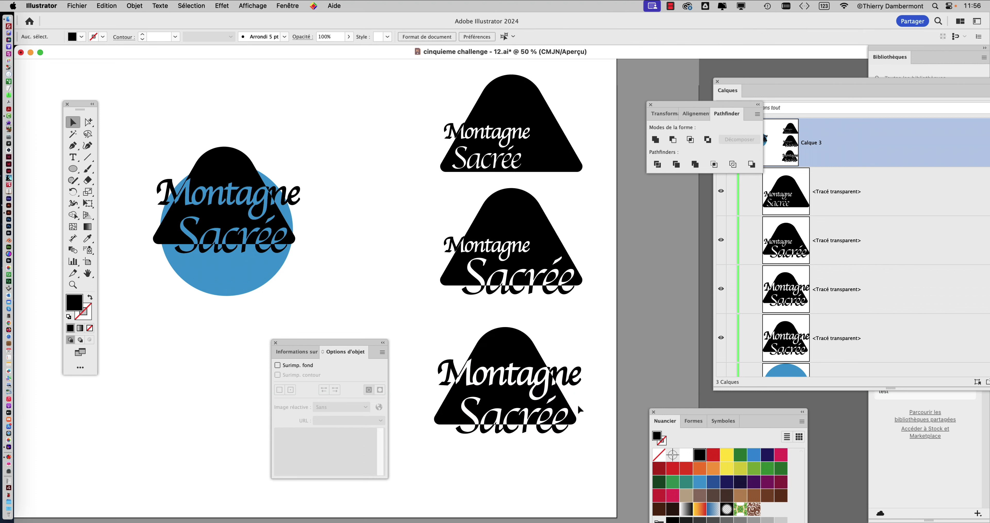
- Examine the three mountain logo variants and the blue-circle version up close and as a whole, with the side panels hidden
{"action": "scroll", "coordinate": [559, 402], "scroll_direction": "up", "scroll_amount": 1}
{"action": "scroll", "coordinate": [446, 299], "scroll_direction": "right", "scroll_amount": 4}
{"action": "scroll", "coordinate": [446, 300], "scroll_direction": "down", "scroll_amount": 1}
{"action": "scroll", "coordinate": [446, 299], "scroll_direction": "down", "scroll_amount": 3}
{"action": "scroll", "coordinate": [446, 300], "scroll_direction": "right", "scroll_amount": 3}
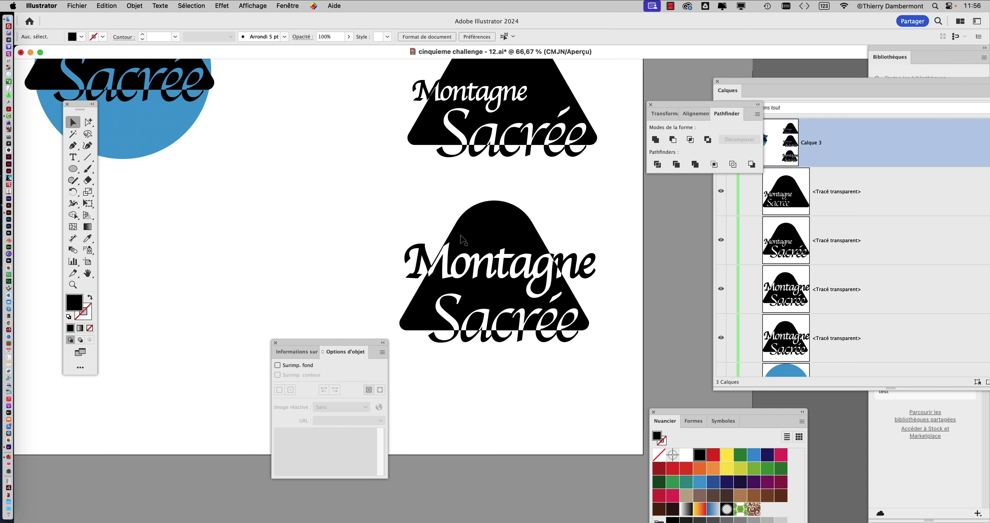
{"action": "scroll", "coordinate": [463, 238], "scroll_direction": "down", "scroll_amount": 1}
{"action": "scroll", "coordinate": [549, 242], "scroll_direction": "right", "scroll_amount": 8}
{"action": "scroll", "coordinate": [550, 243], "scroll_direction": "up", "scroll_amount": 1}
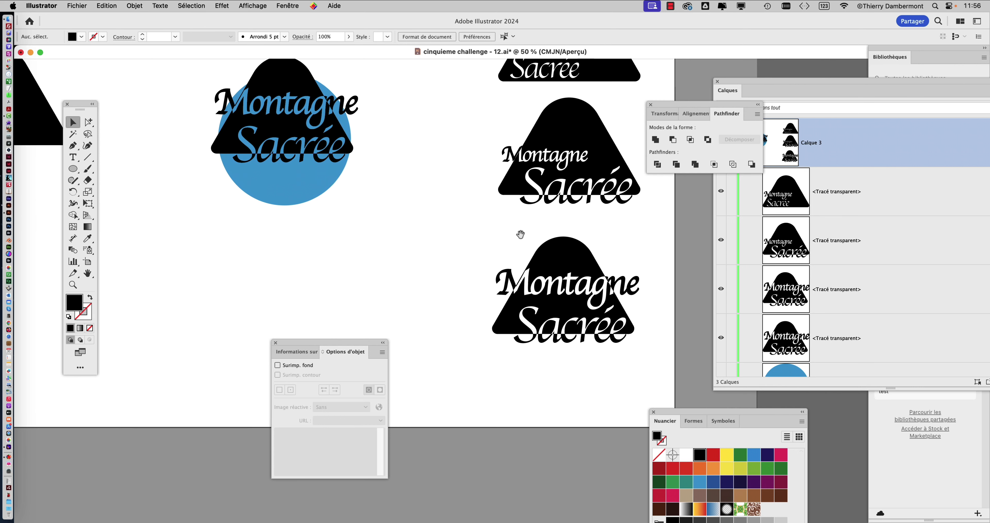
{"action": "key", "text": "shift+Tab"}
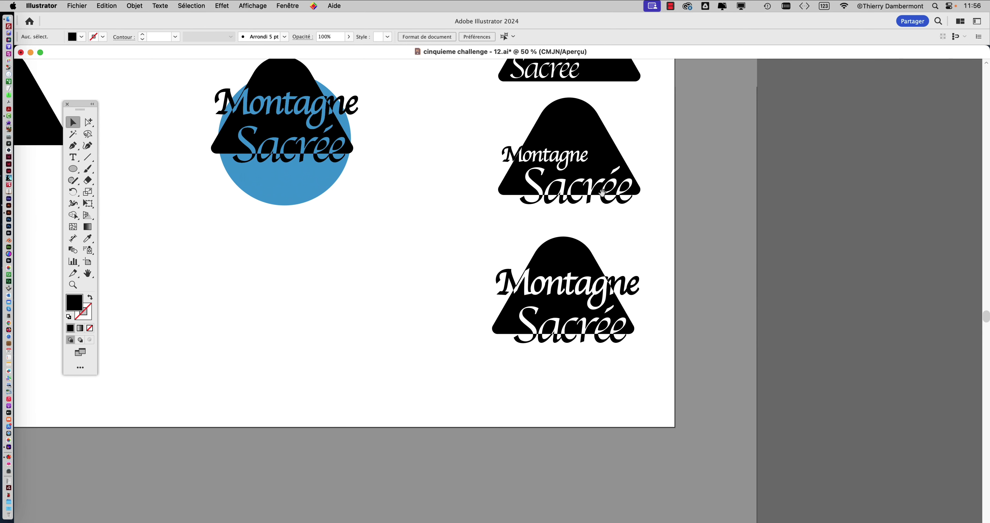
{"action": "left_click_drag", "start_coordinate": [594, 190], "coordinate": [579, 270]}
{"action": "scroll", "coordinate": [581, 272], "scroll_direction": "down", "scroll_amount": 1}
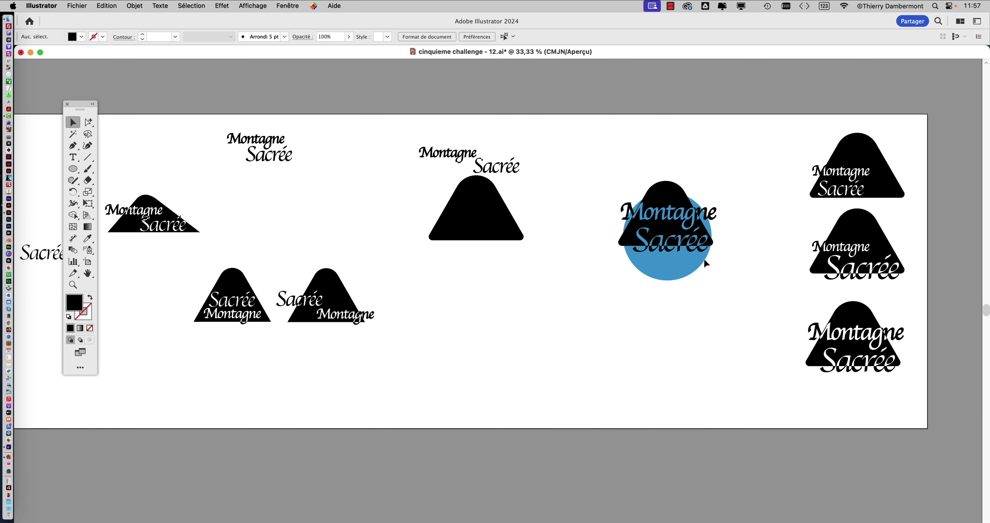
{"action": "left_click_drag", "start_coordinate": [725, 313], "coordinate": [501, 305]}
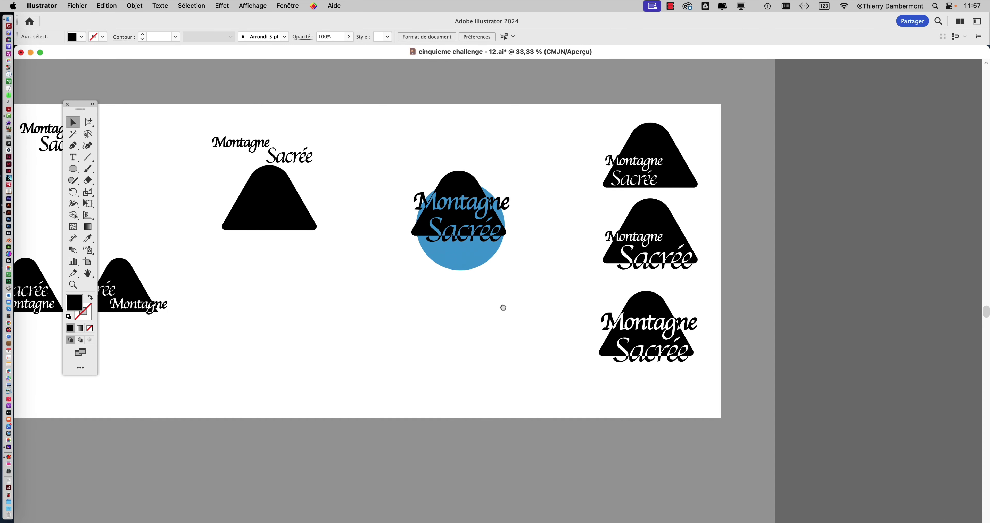